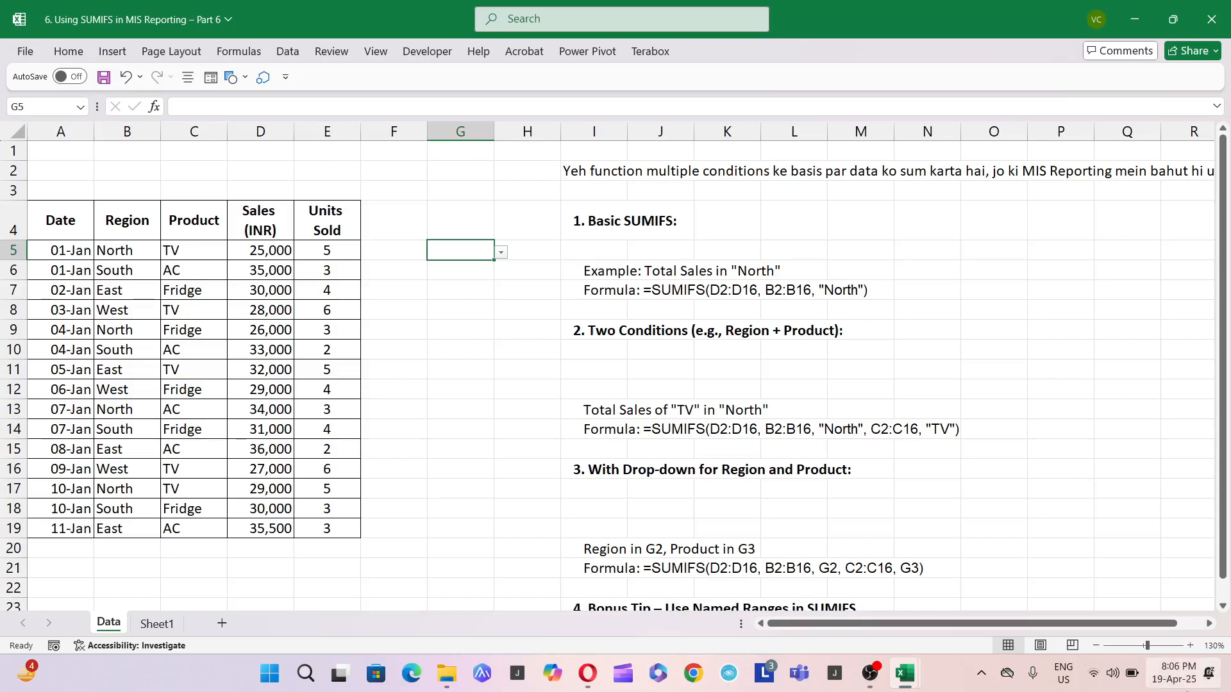
# - Look over the sales table and the numbered SUMIFS examples written beside it
pyautogui.moveTo(1187, 690)
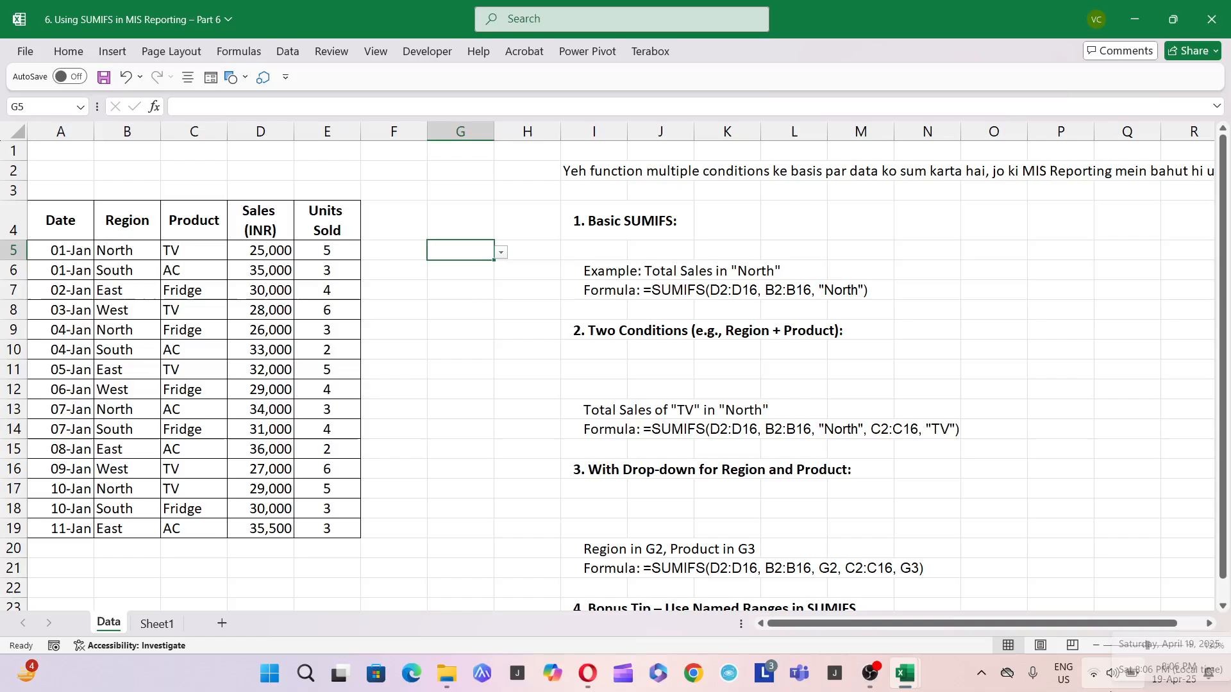
pyautogui.click(406, 319)
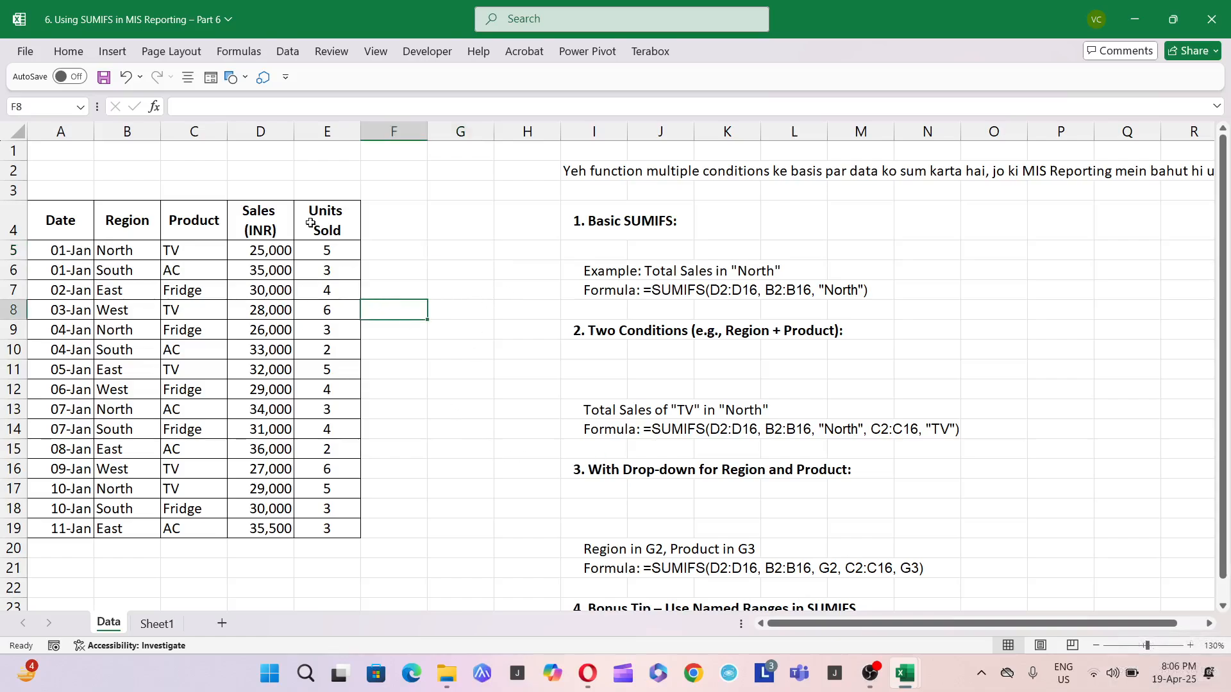
pyautogui.moveTo(45, 204); pyautogui.dragTo(335, 541)
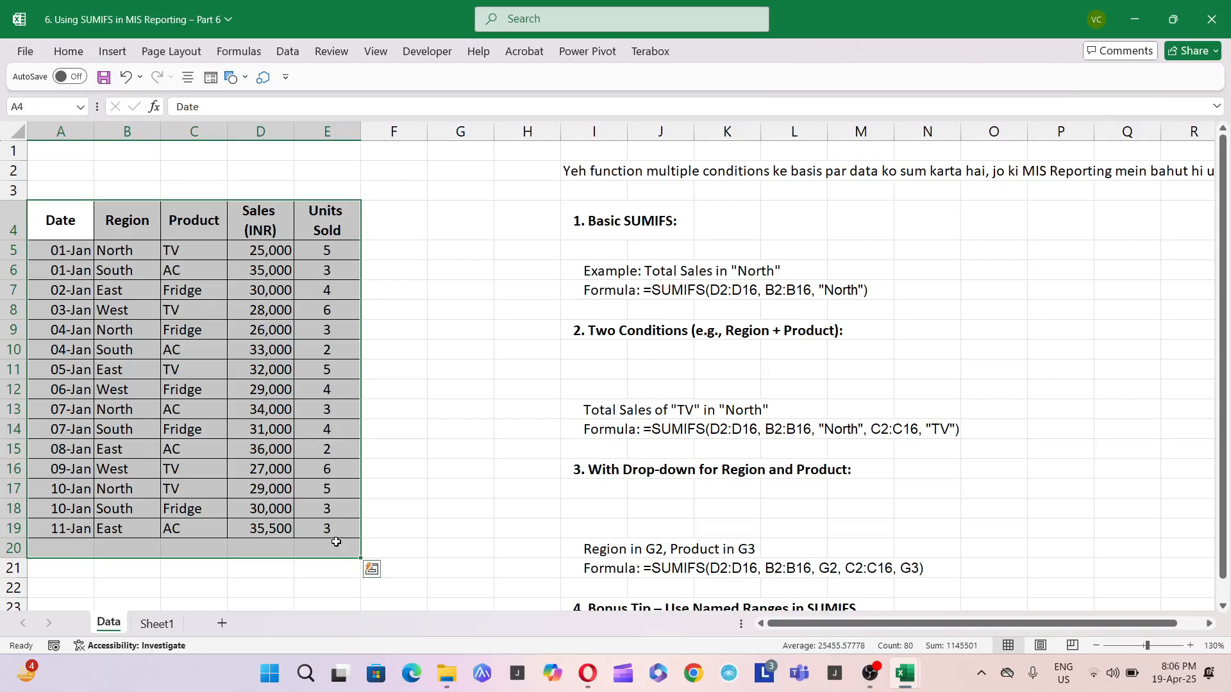
pyautogui.click(596, 210)
pyautogui.click(597, 305)
pyautogui.click(598, 344)
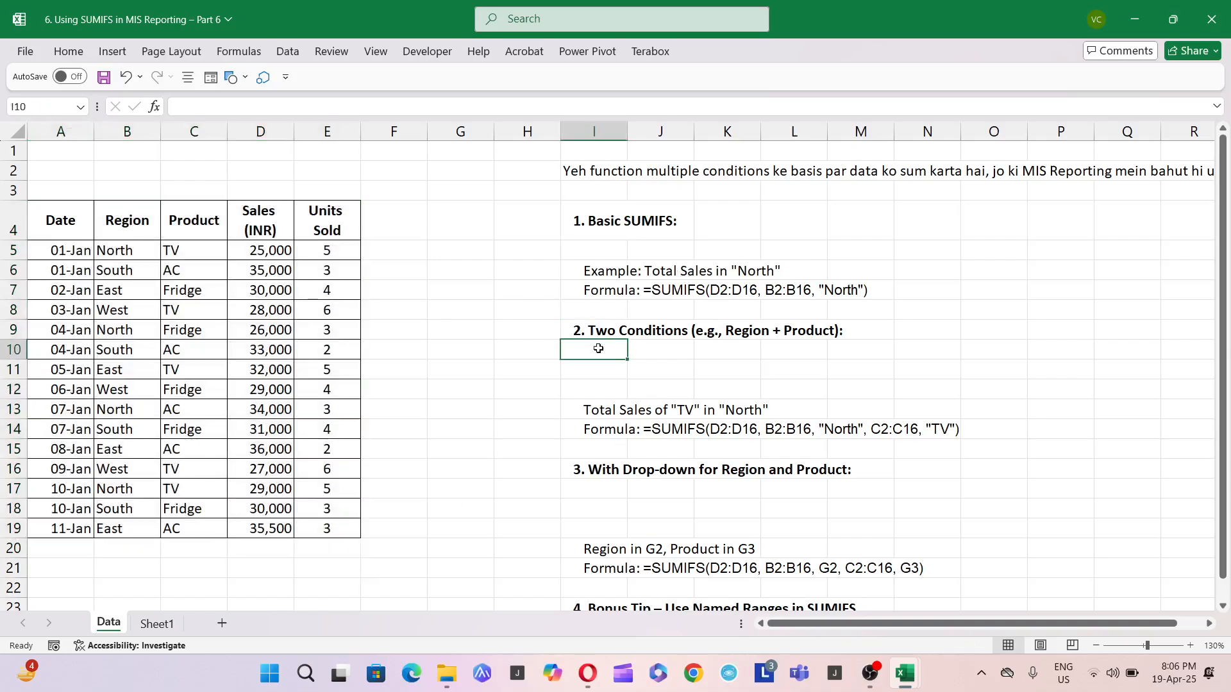
pyautogui.click(592, 453)
pyautogui.click(591, 472)
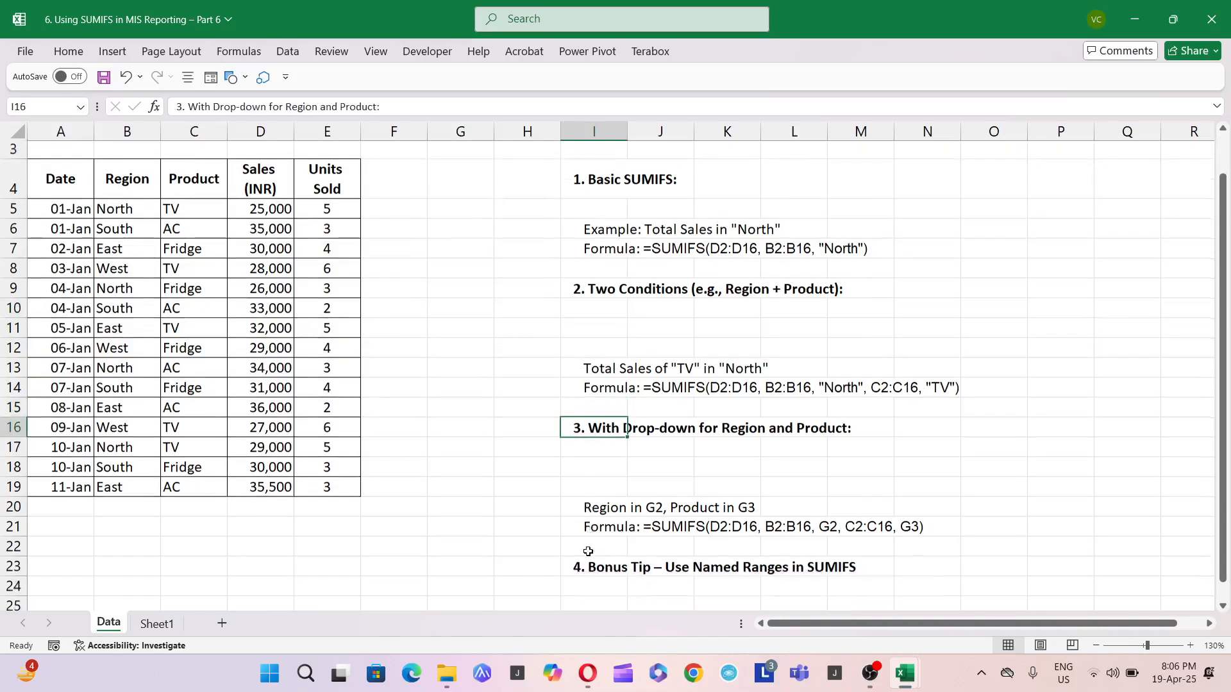
pyautogui.scroll(-3, 587, 545)
pyautogui.scroll(3, 597, 401)
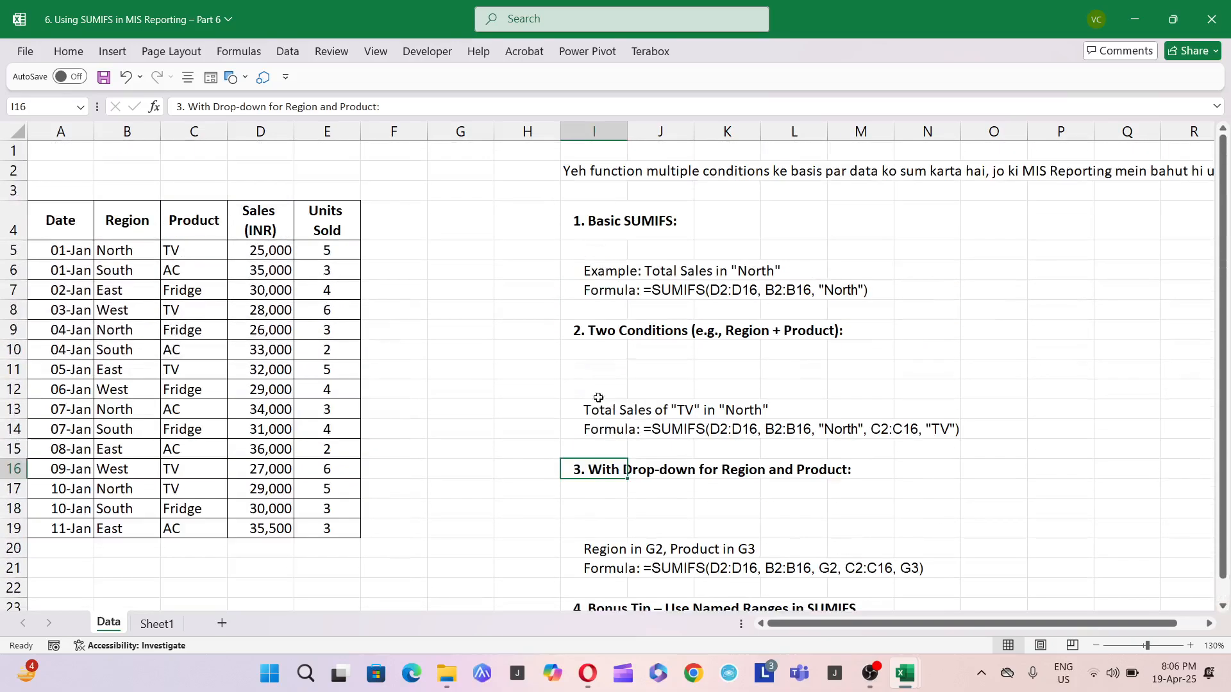
pyautogui.click(598, 227)
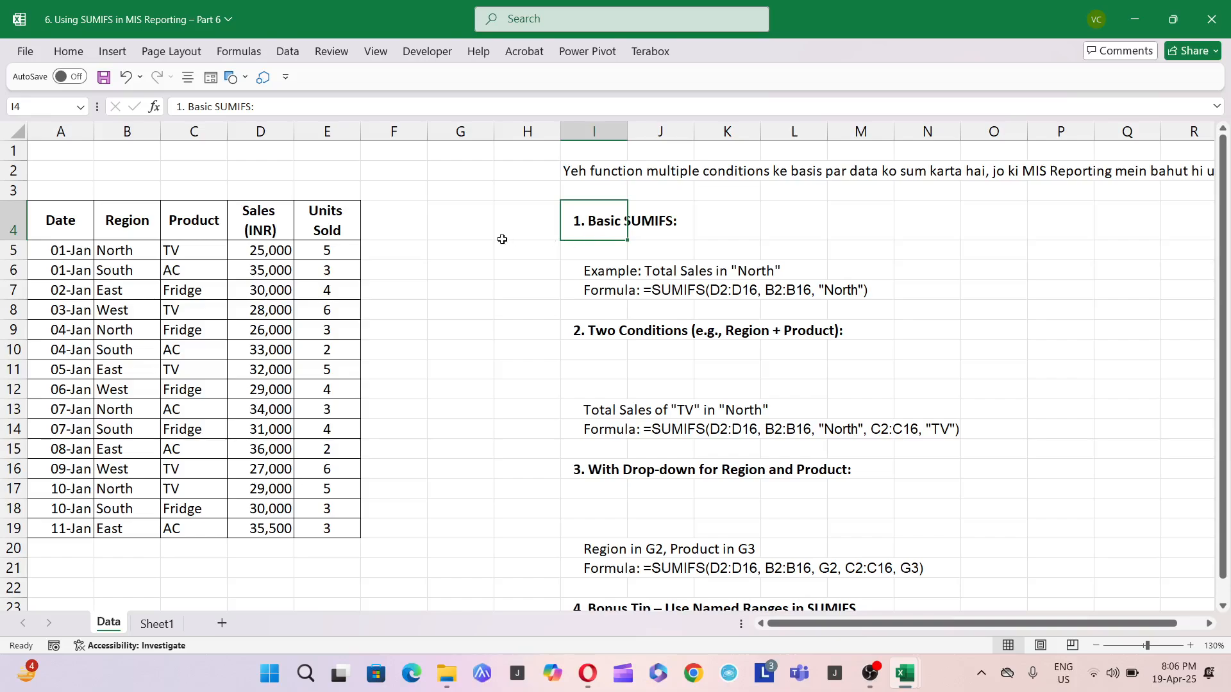
pyautogui.click(458, 227)
pyautogui.click(412, 227)
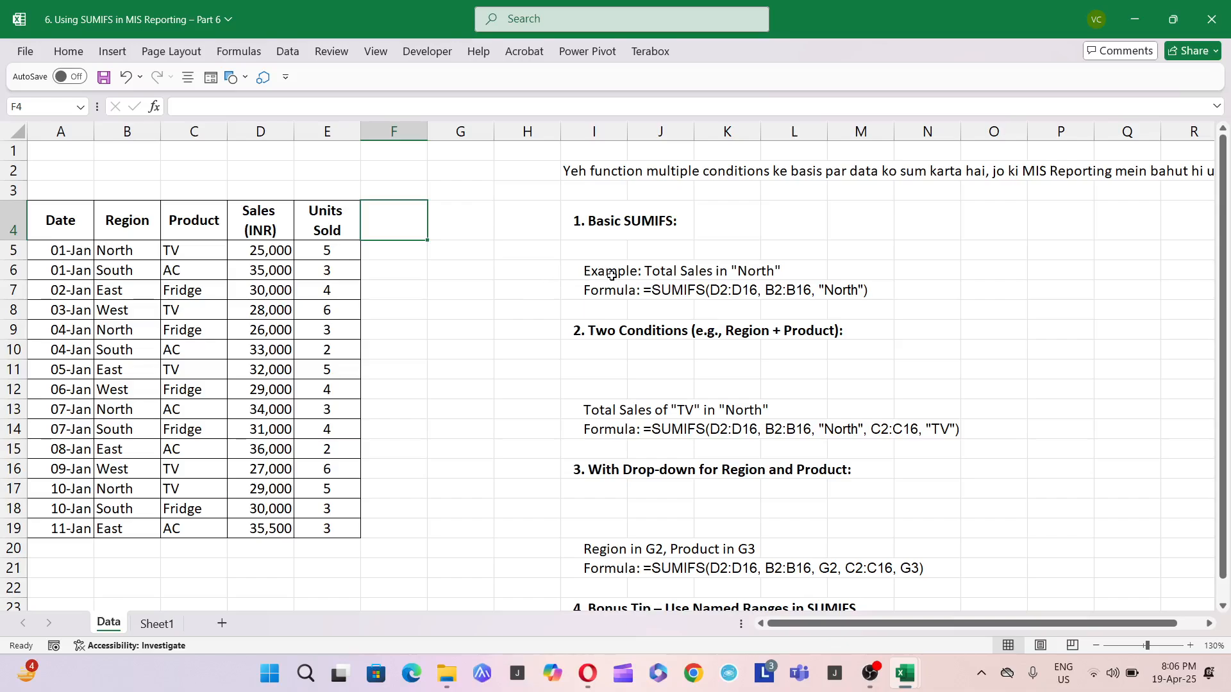
pyautogui.click(550, 248)
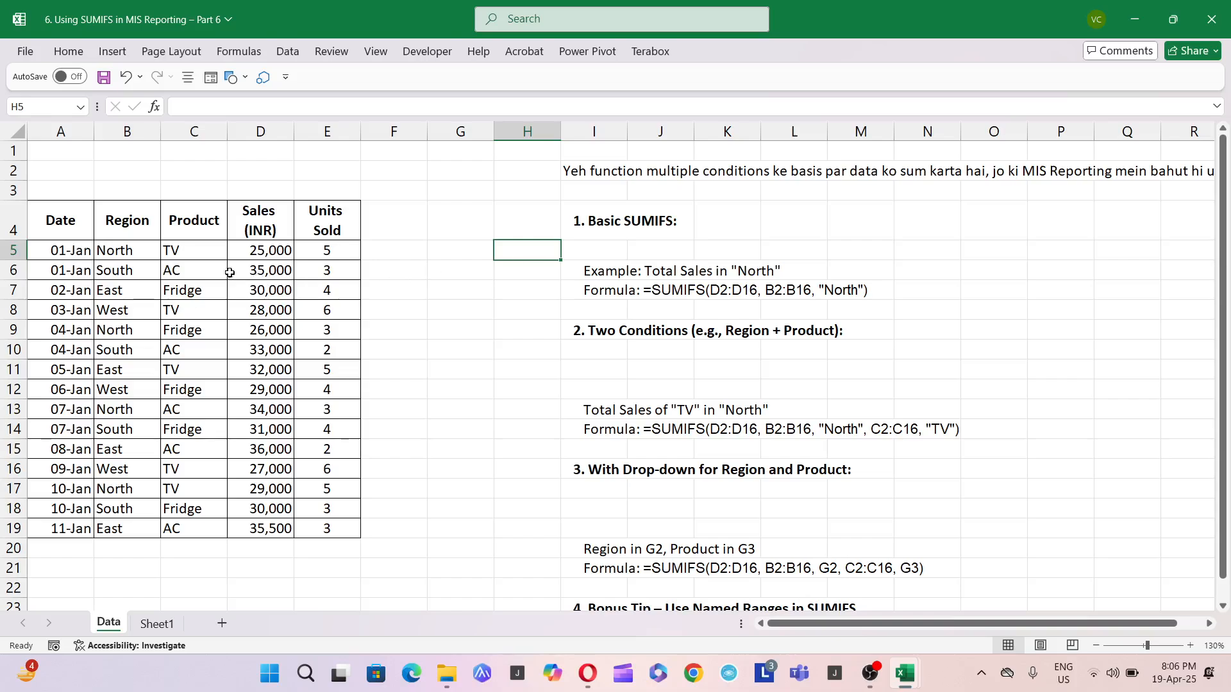
# - Examine the table's Date, Region, Product, Sales and Units Sold columns against the SUMIFS conditions in the examples
pyautogui.click(205, 265)
pyautogui.click(128, 220)
pyautogui.click(46, 223)
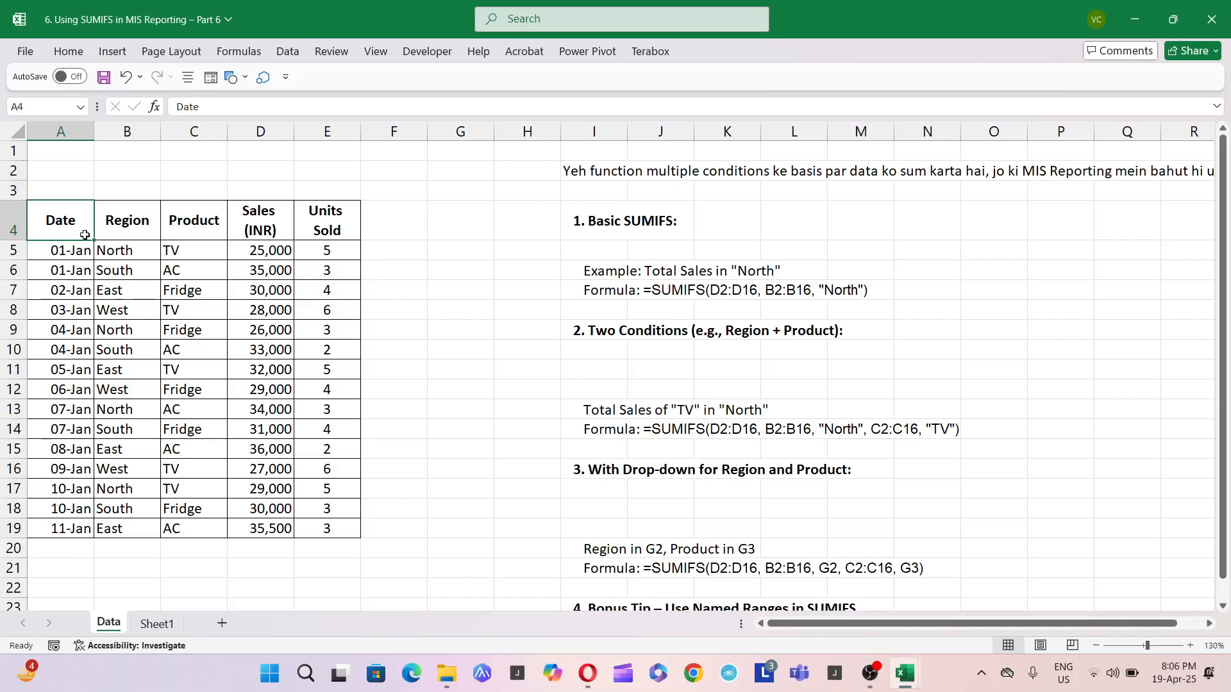
pyautogui.click(168, 220)
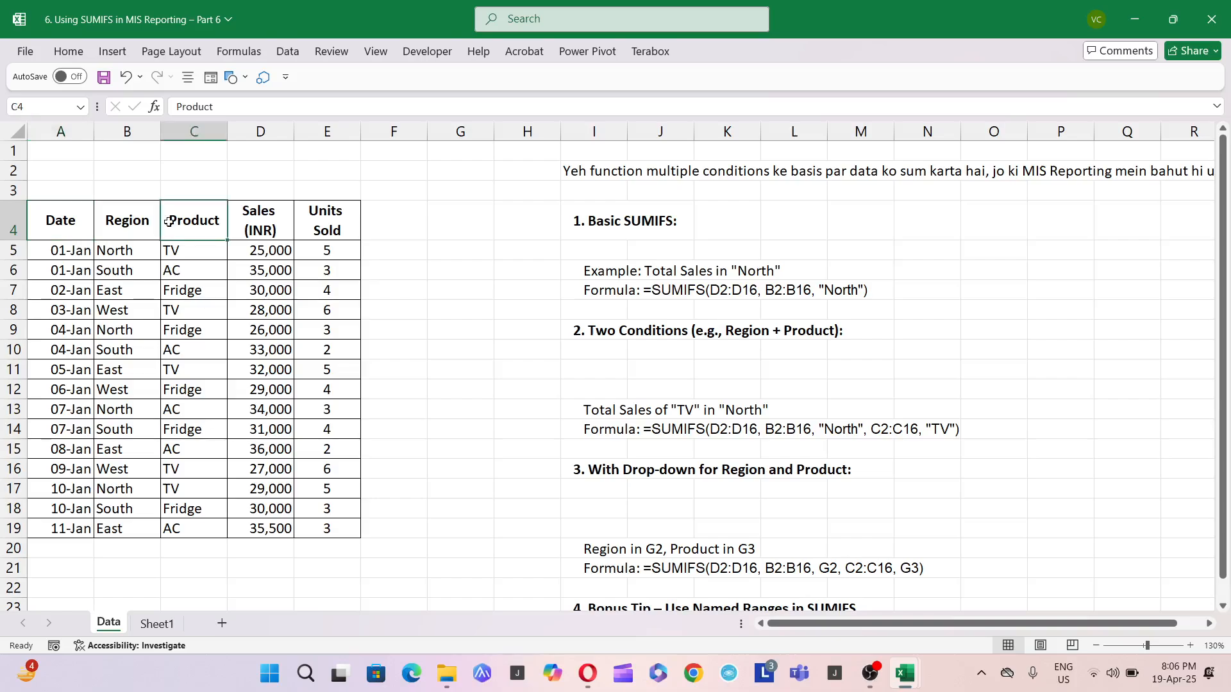
pyautogui.click(144, 211)
pyautogui.click(195, 219)
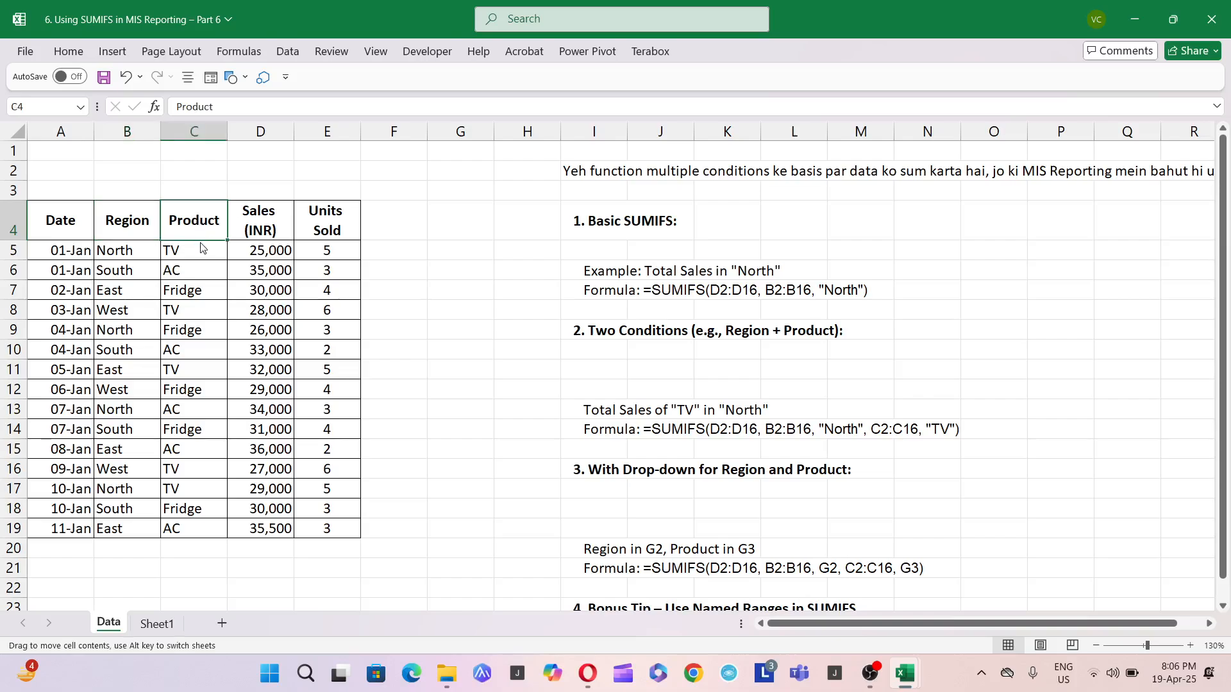
pyautogui.click(194, 269)
pyautogui.click(191, 301)
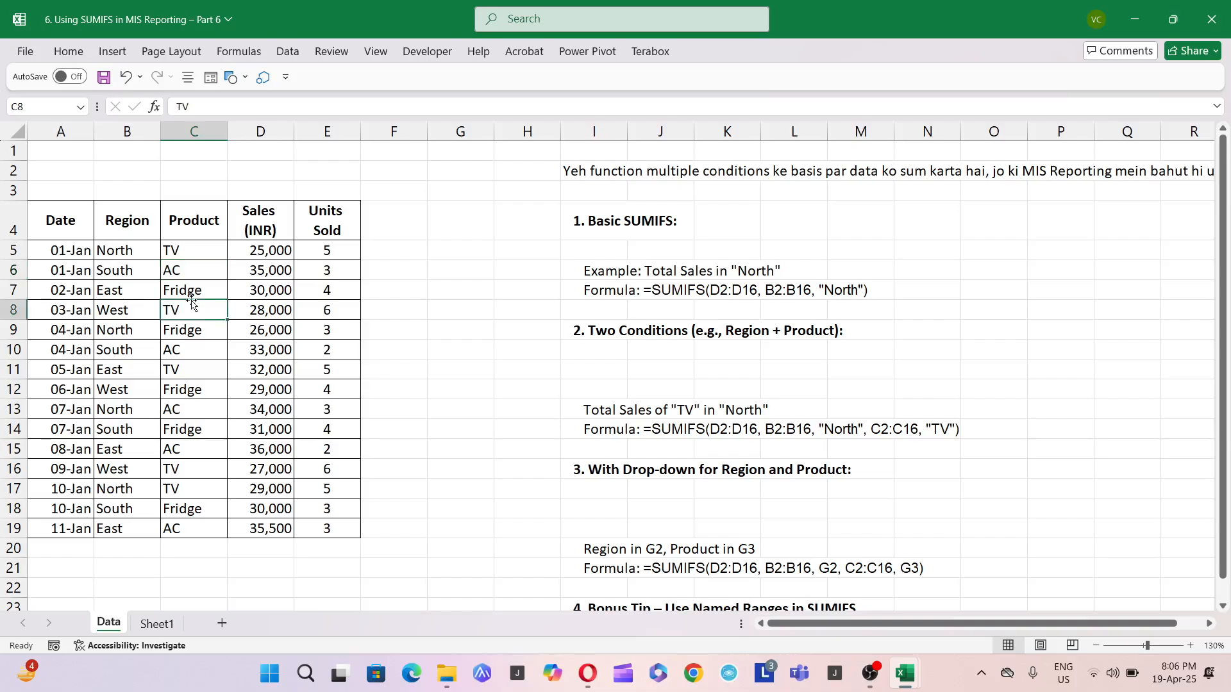
pyautogui.click(253, 233)
pyautogui.click(324, 233)
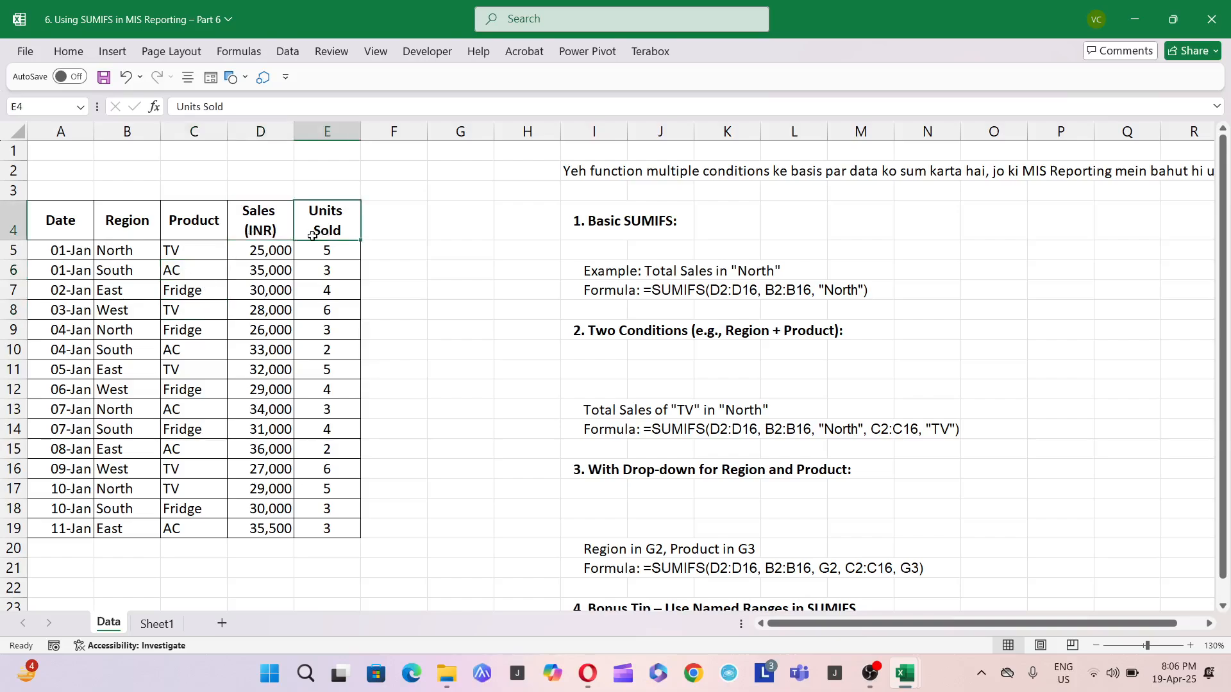
pyautogui.moveTo(281, 252); pyautogui.dragTo(277, 285)
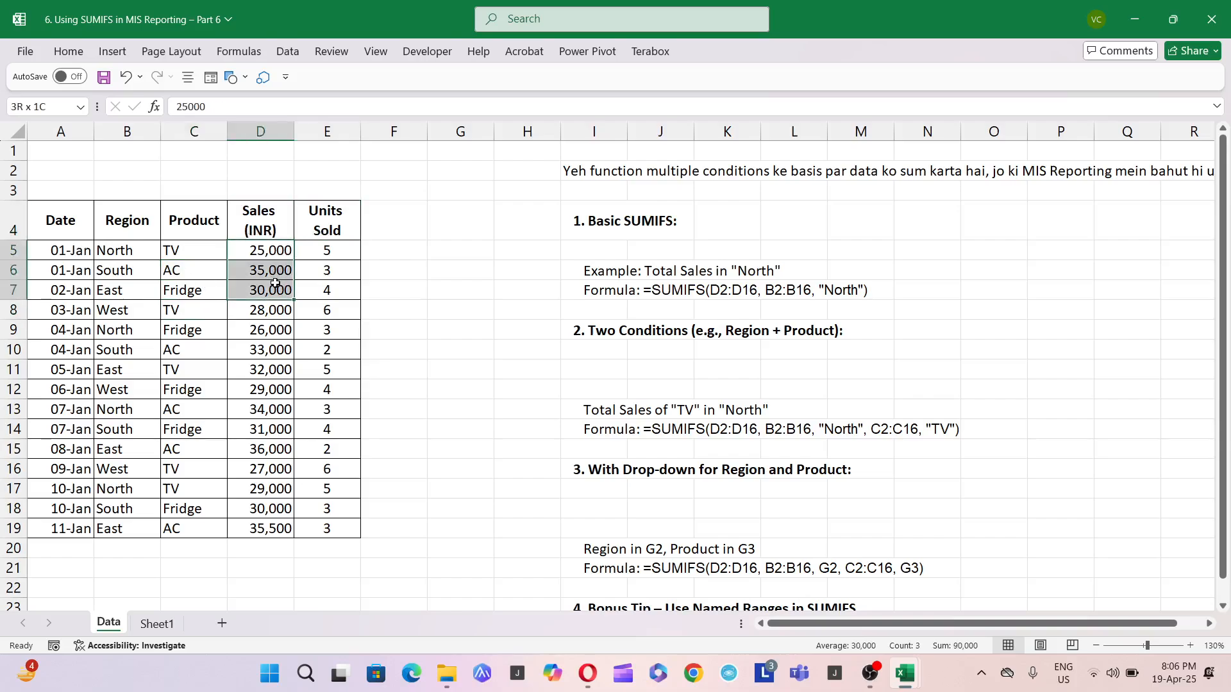
pyautogui.click(335, 226)
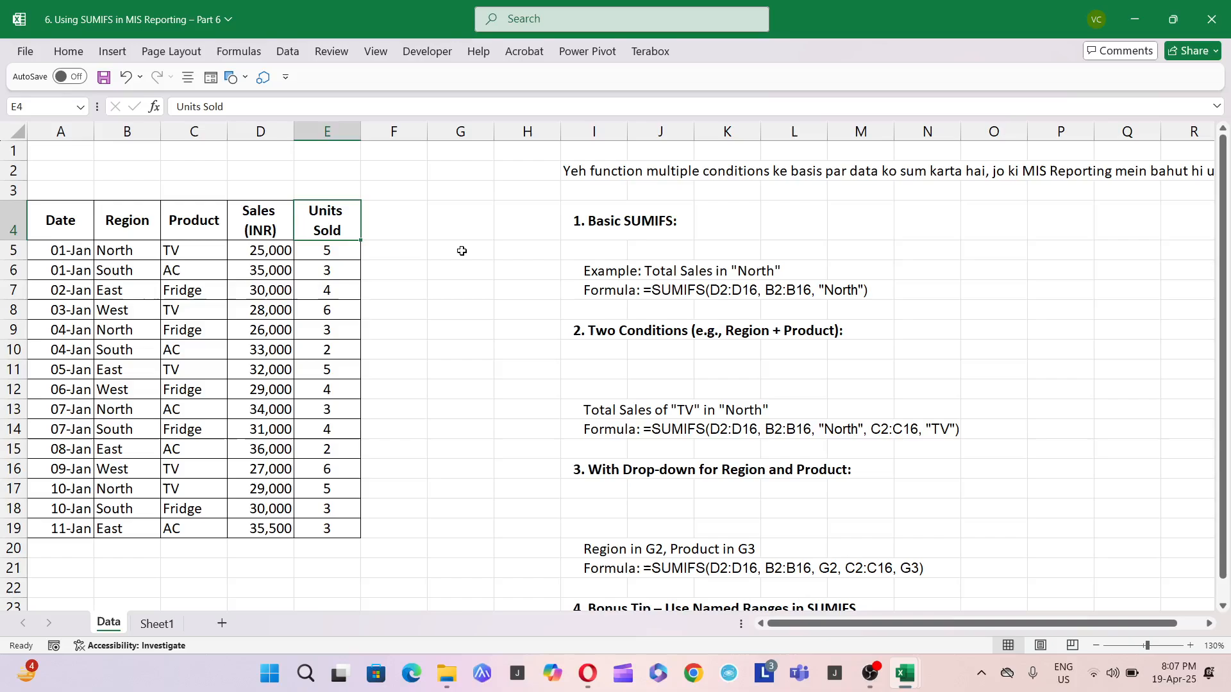
pyautogui.click(573, 225)
pyautogui.click(771, 326)
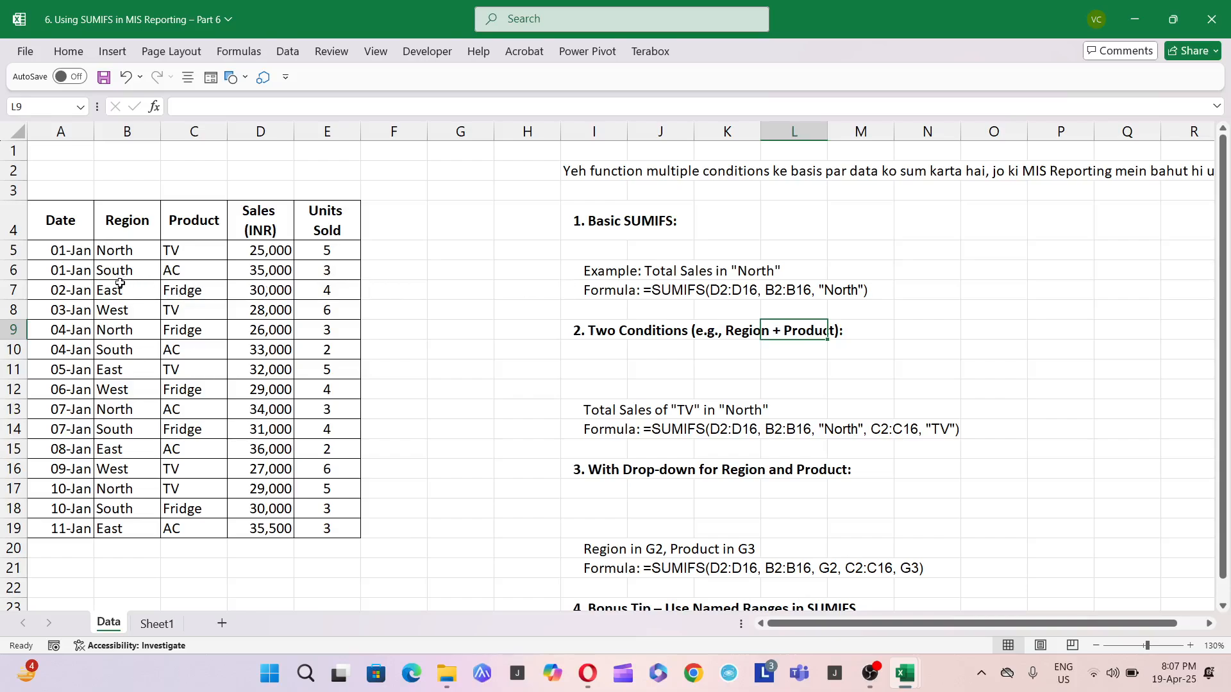
pyautogui.click(111, 330)
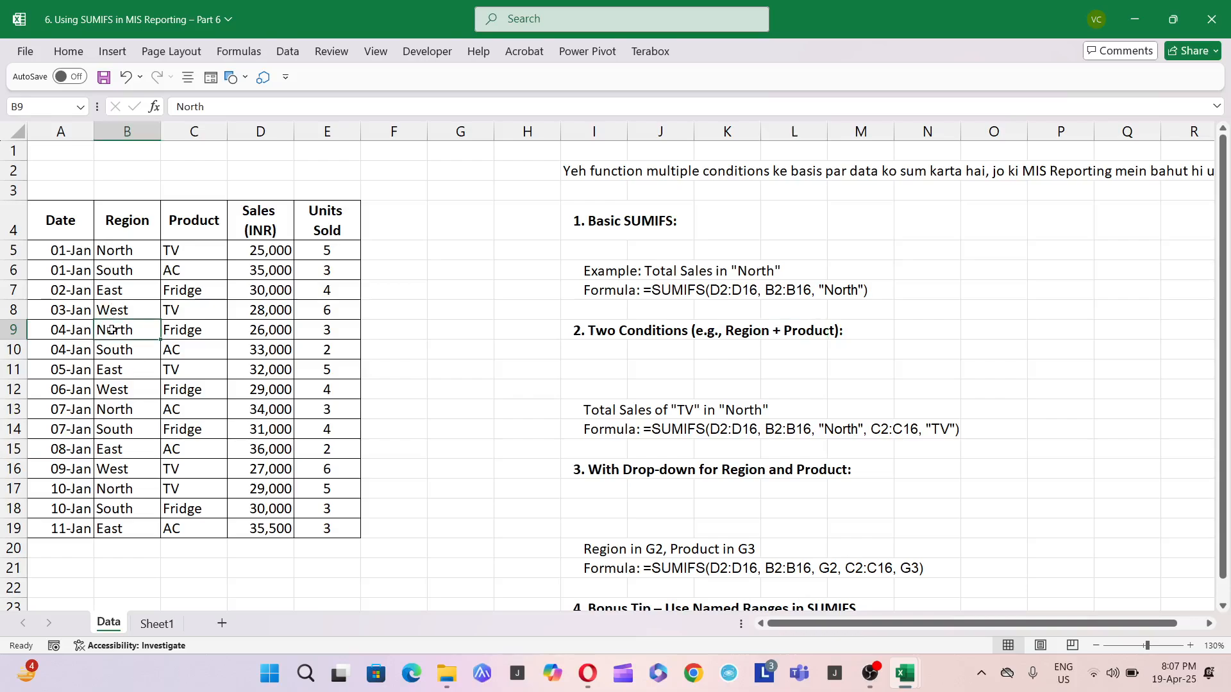
# - Enter a SUMIFS formula in H5 that totals sales D5:D19 where the region in B5:B19 is "north"
pyautogui.click(526, 251)
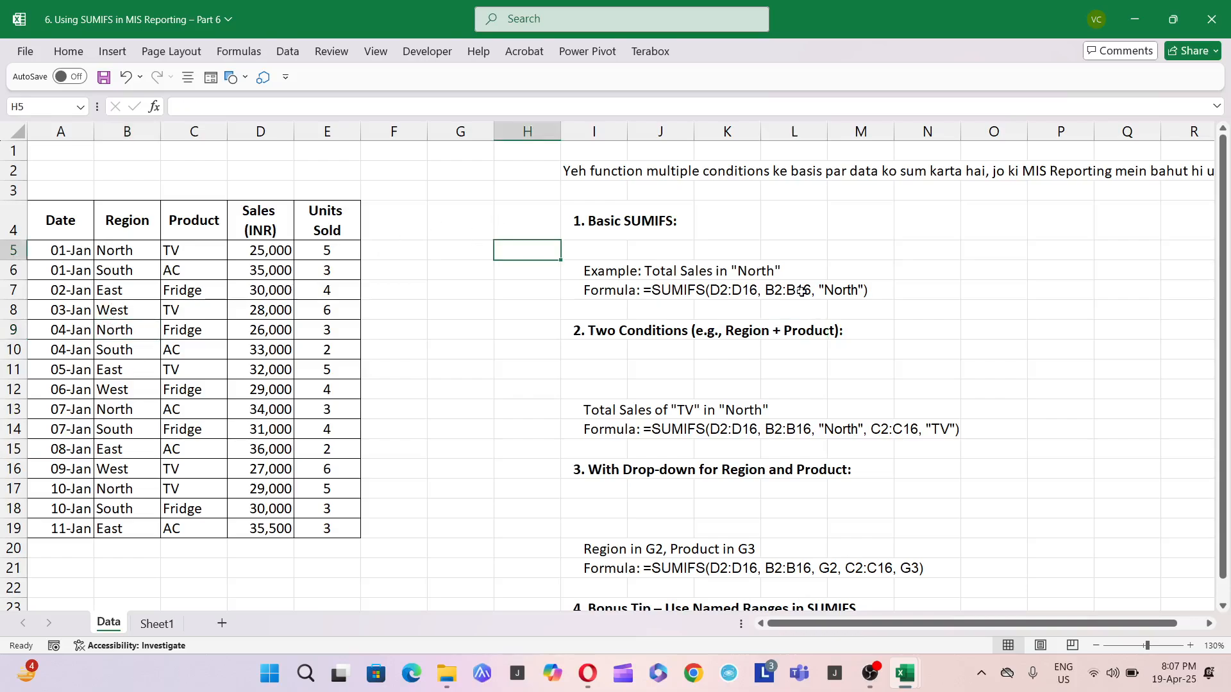
pyautogui.write('+')
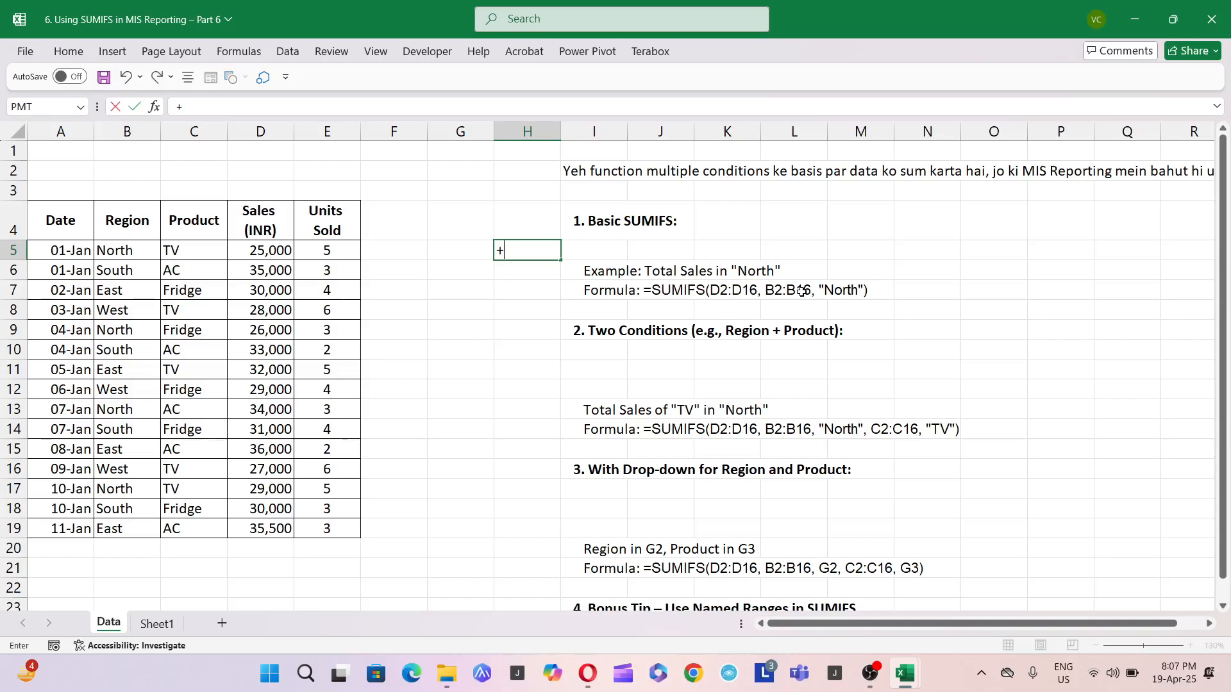
pyautogui.write('su')
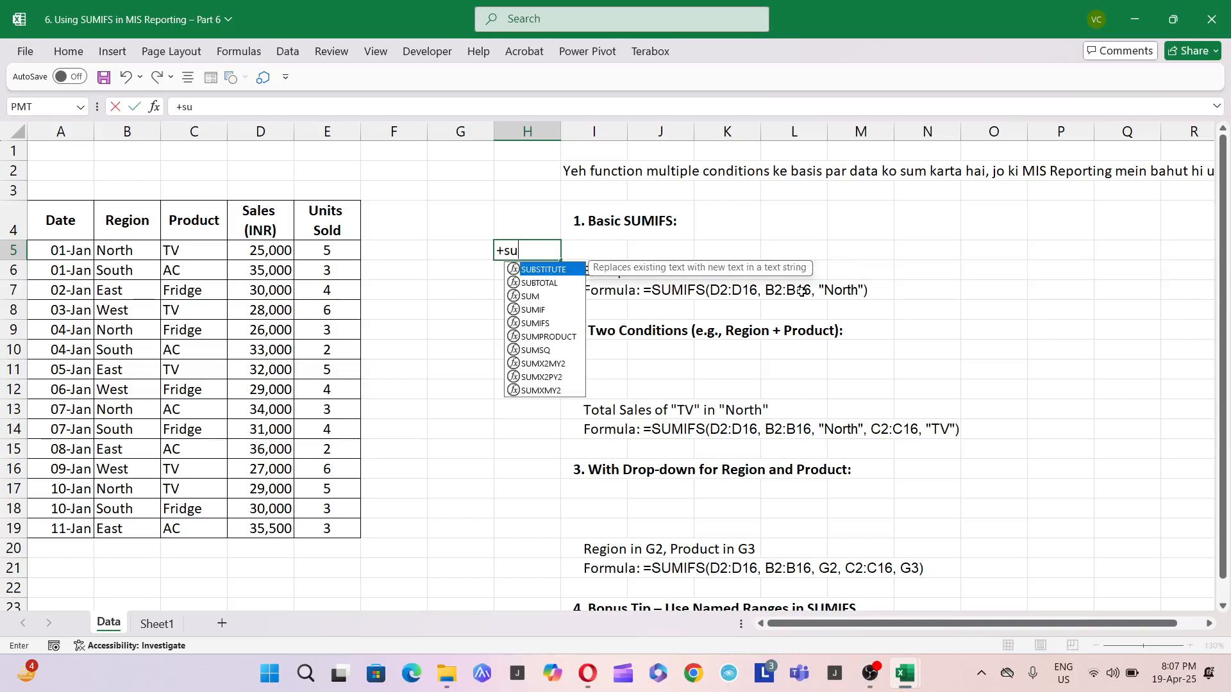
pyautogui.write('mifs')
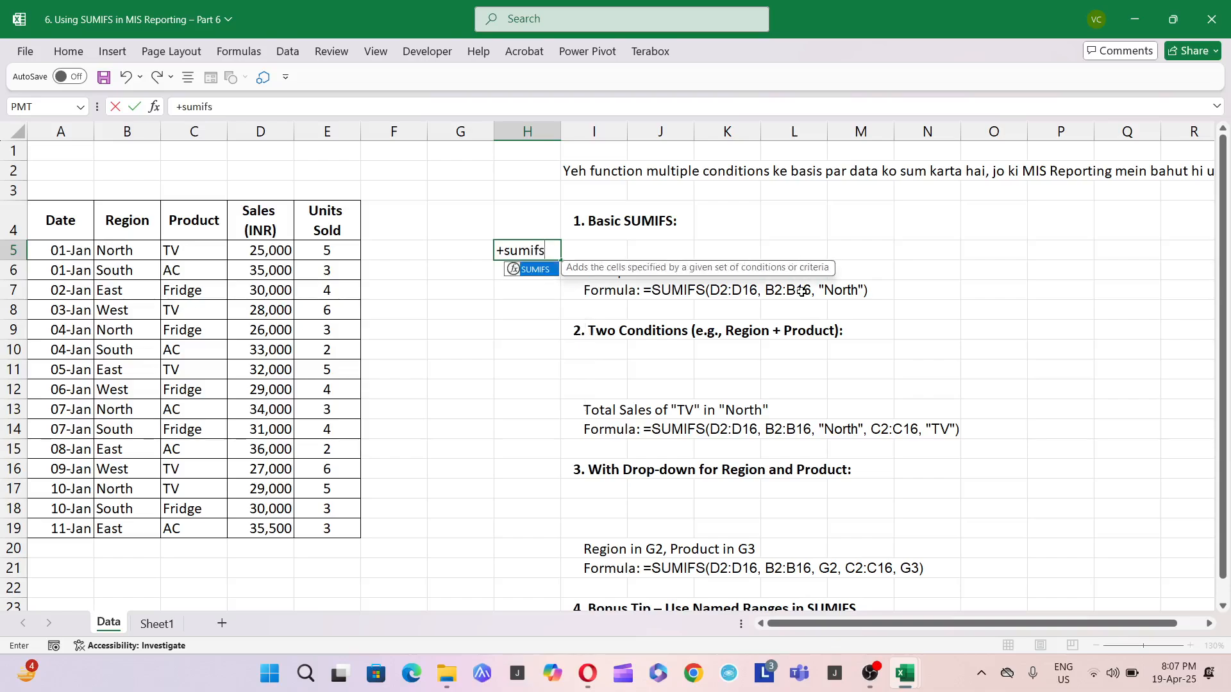
pyautogui.write('(')
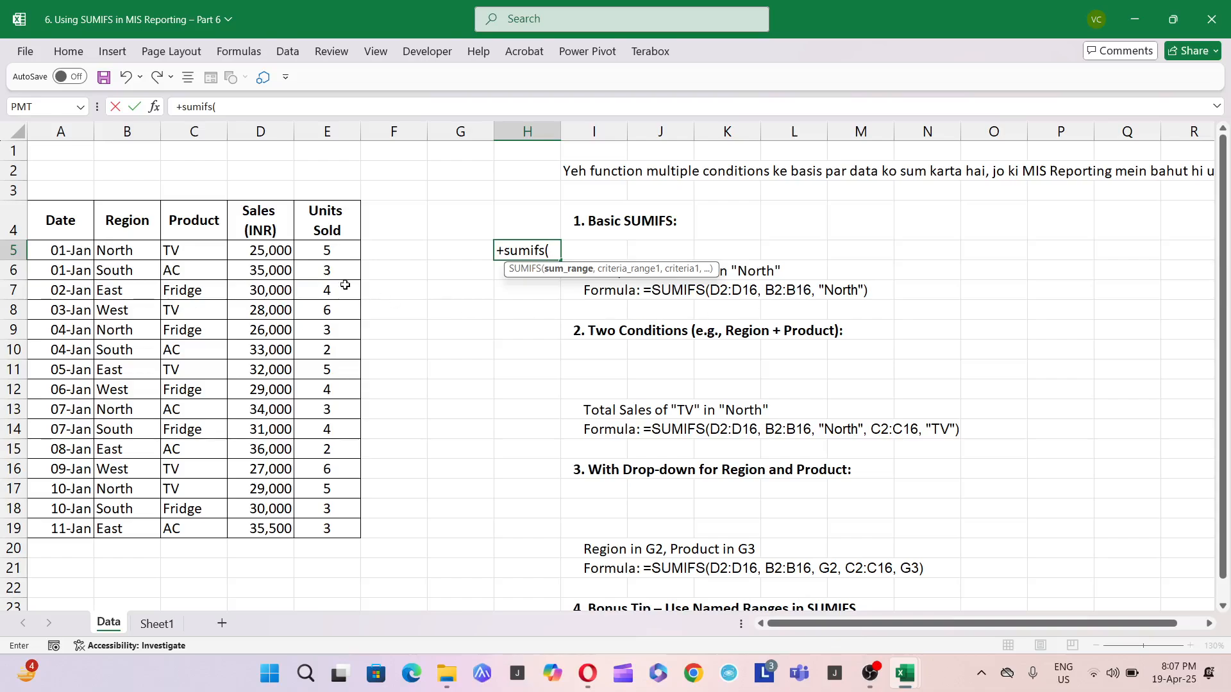
pyautogui.moveTo(278, 255); pyautogui.dragTo(282, 524)
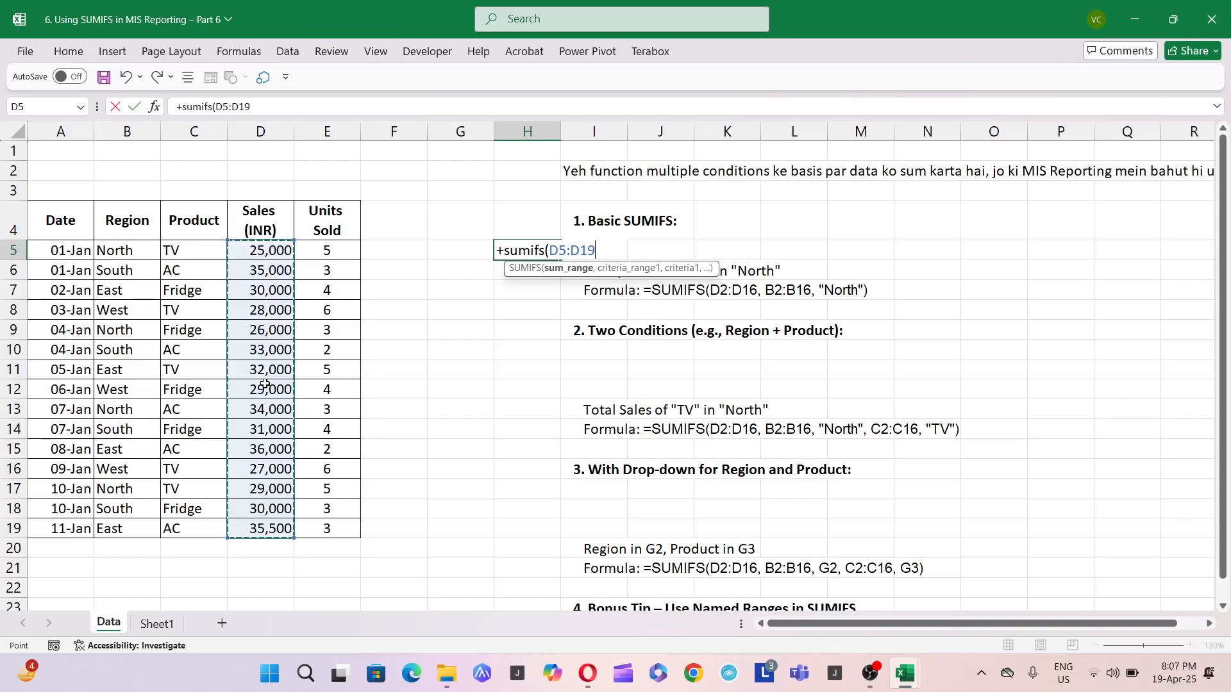
pyautogui.write(',')
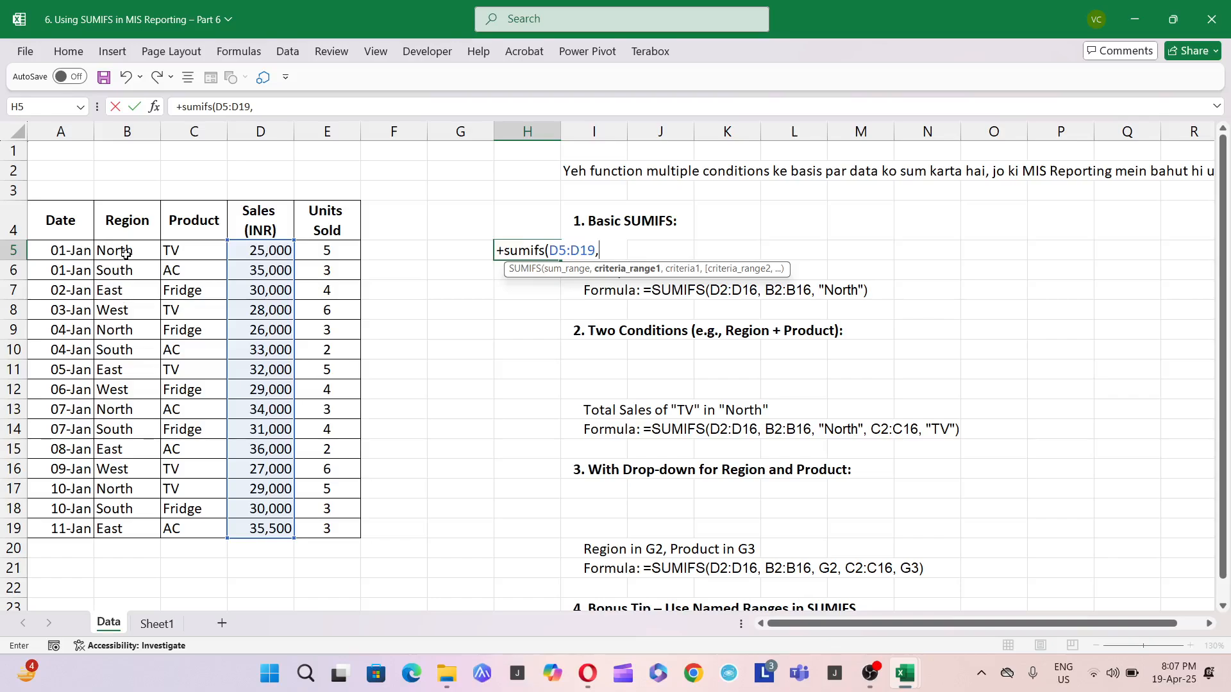
pyautogui.moveTo(127, 250); pyautogui.dragTo(130, 525)
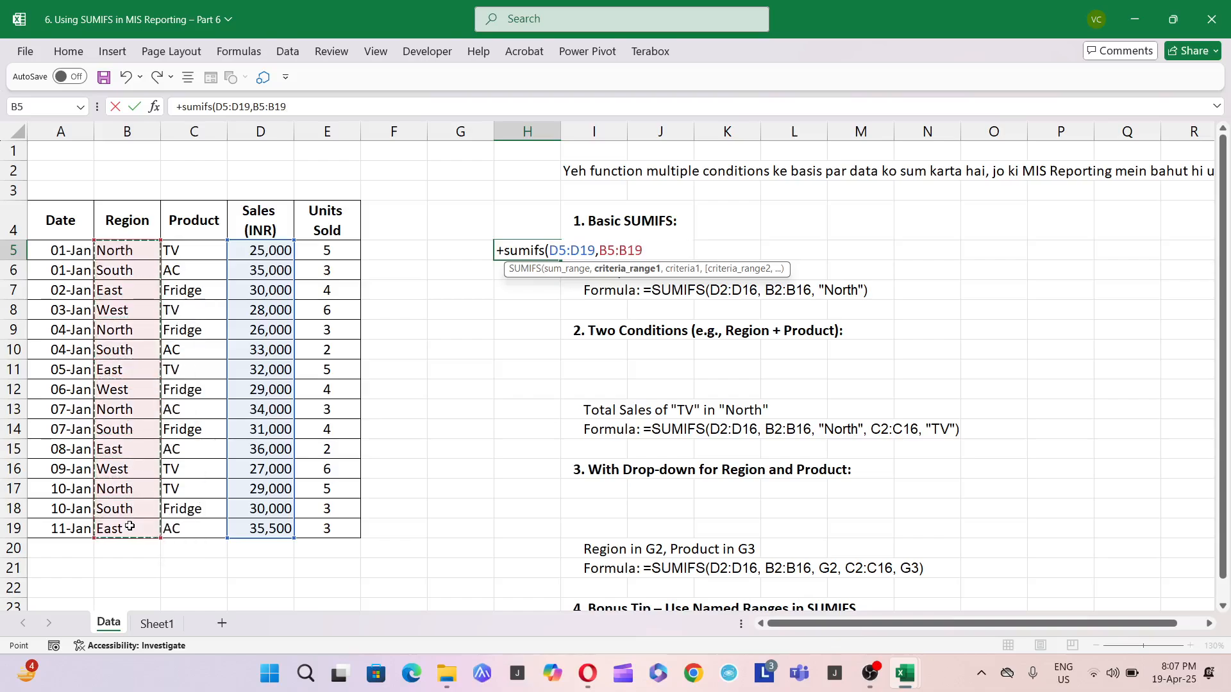
pyautogui.write(',')
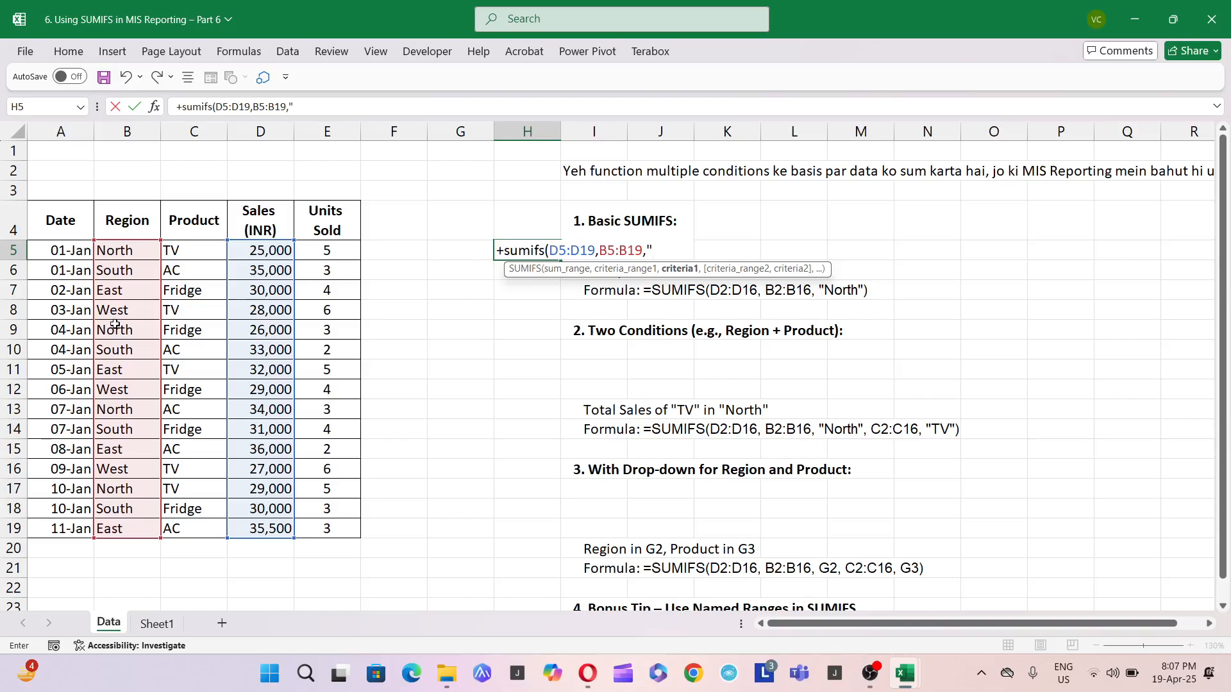
pyautogui.write('"north")')
pyautogui.press('Return')
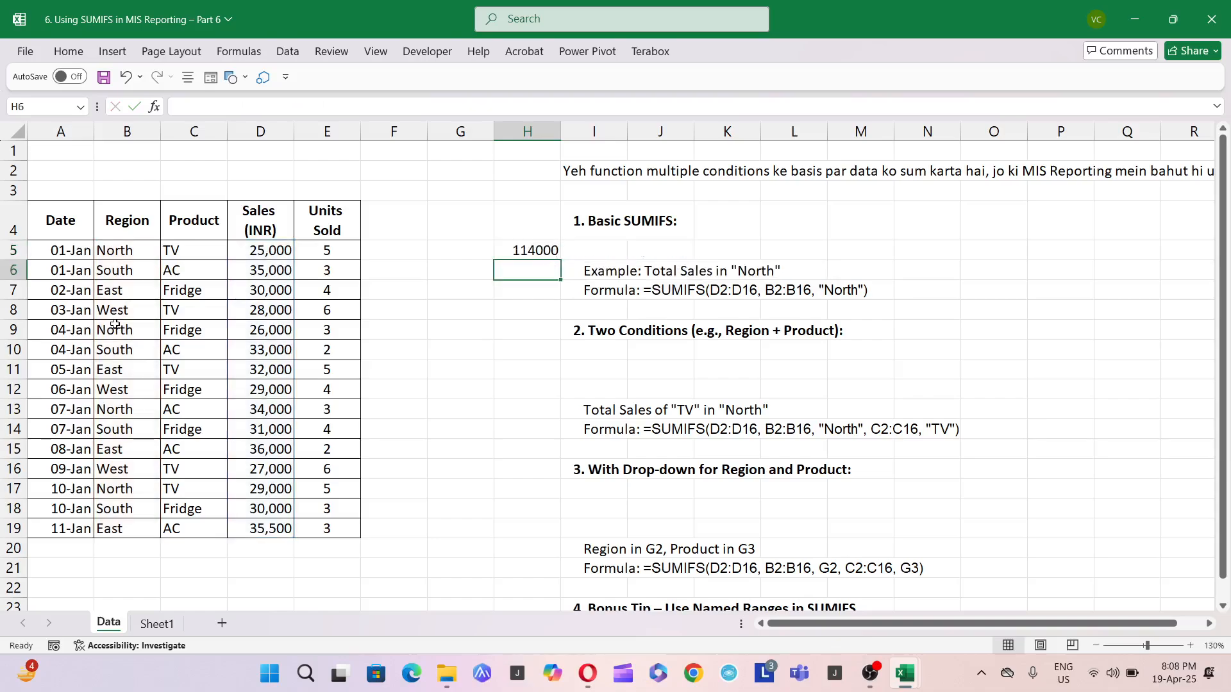
# - Change the region criterion in the H5 SUMIFS formula to "West"
pyautogui.press('Up')
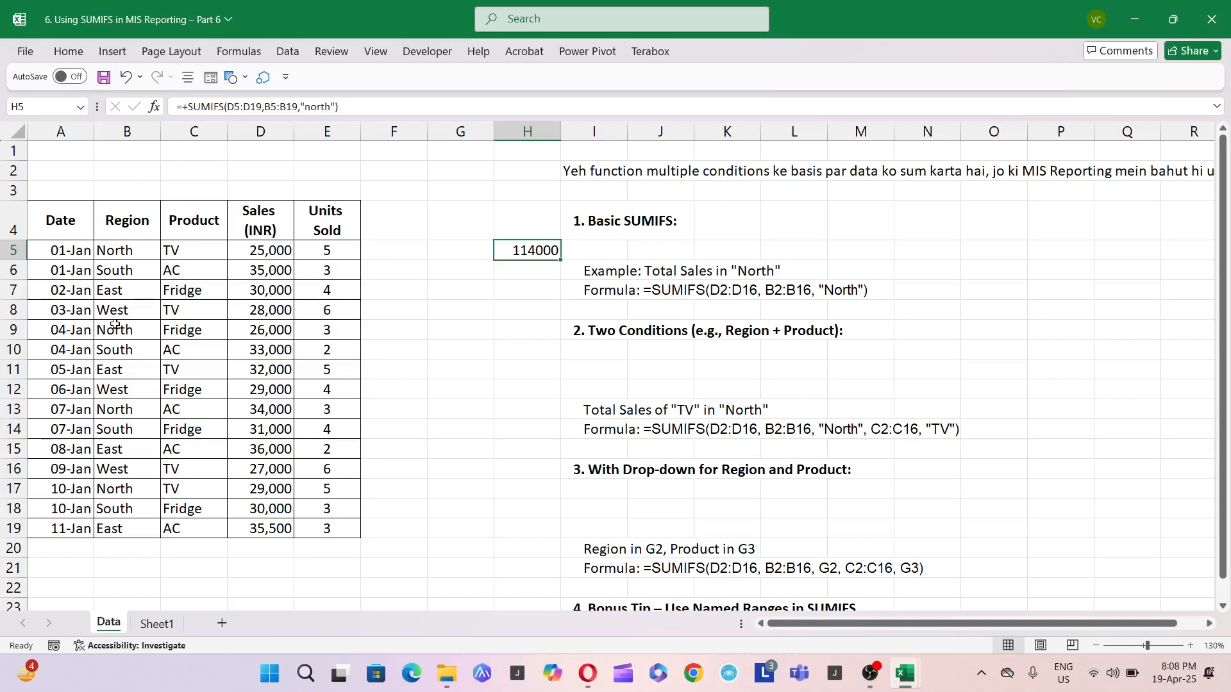
pyautogui.press('F2')
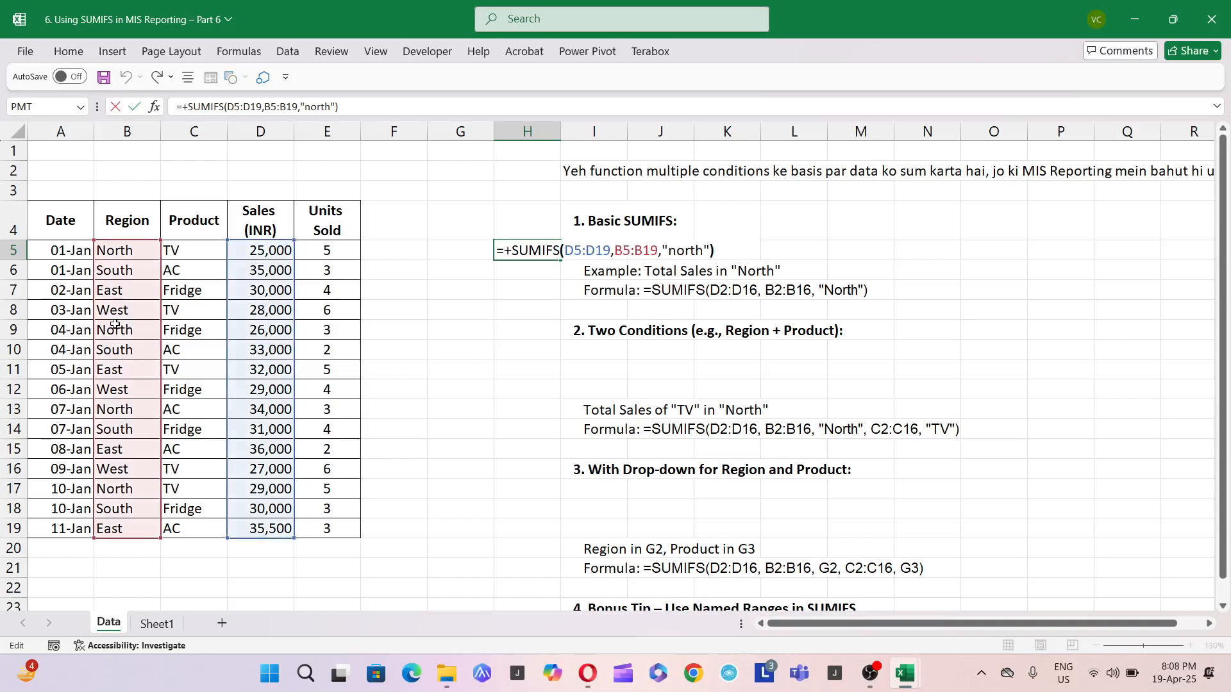
pyautogui.press('Left')
pyautogui.press('Left')
pyautogui.press('Left')
pyautogui.hotkey('ctrl', 'shift', 'Left')
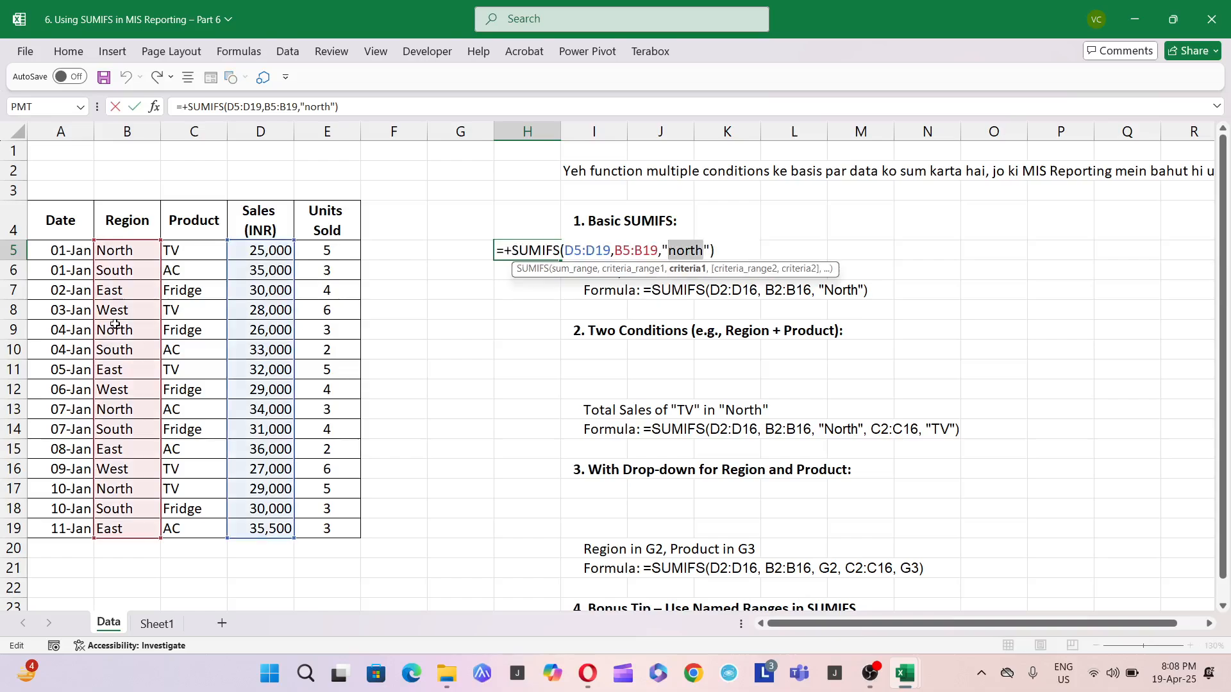
pyautogui.write('West')
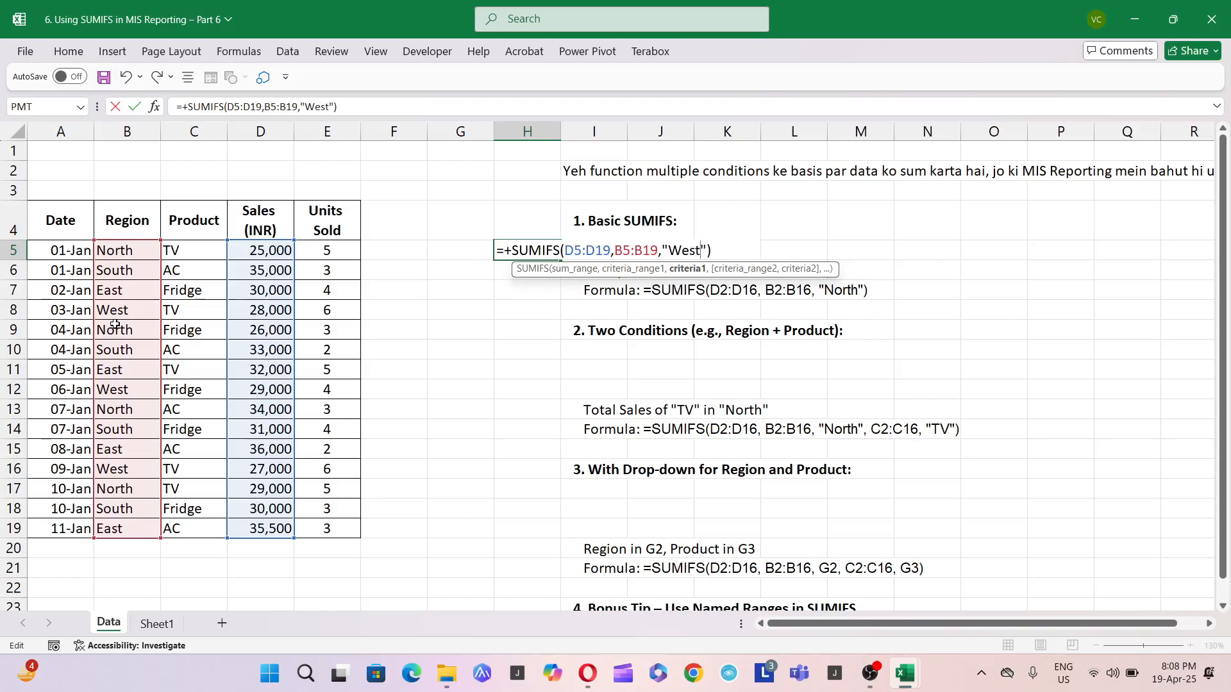
pyautogui.press('Return')
# - Commit the edited SUMIFS formula with the "West" criterion in H5
pyautogui.press('Up')
pyautogui.press('Left')
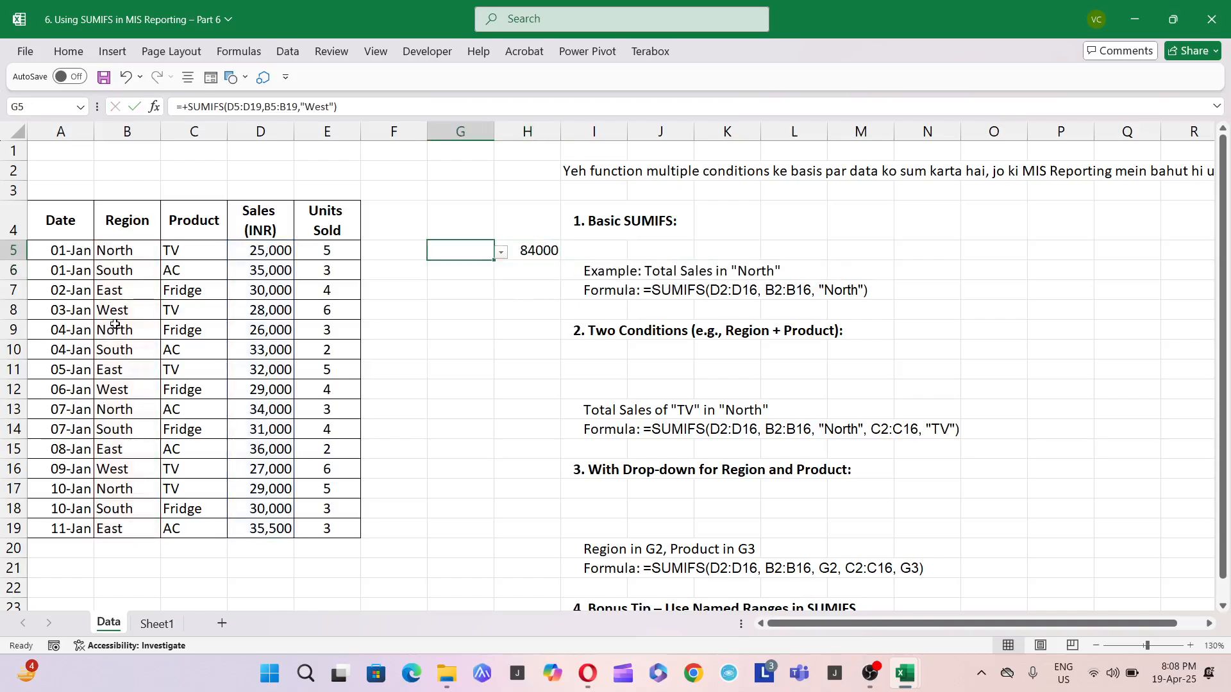
pyautogui.press('Left')
pyautogui.press('Left')
pyautogui.press('Left')
pyautogui.press('Left')
pyautogui.press('Up')
pyautogui.press('Left')
pyautogui.press('Left')
pyautogui.hotkey('ctrl', 'shift', 'Right')
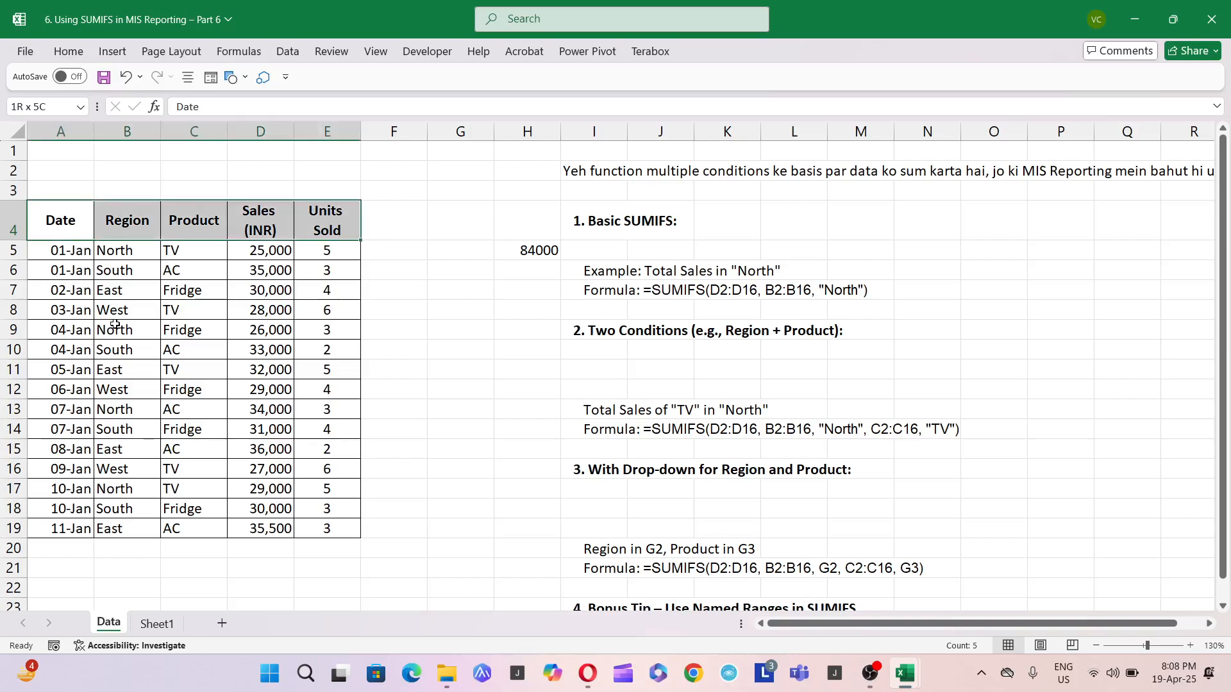
pyautogui.hotkey('ctrl', 'shift', 'Down')
pyautogui.hotkey('alt', 'a')
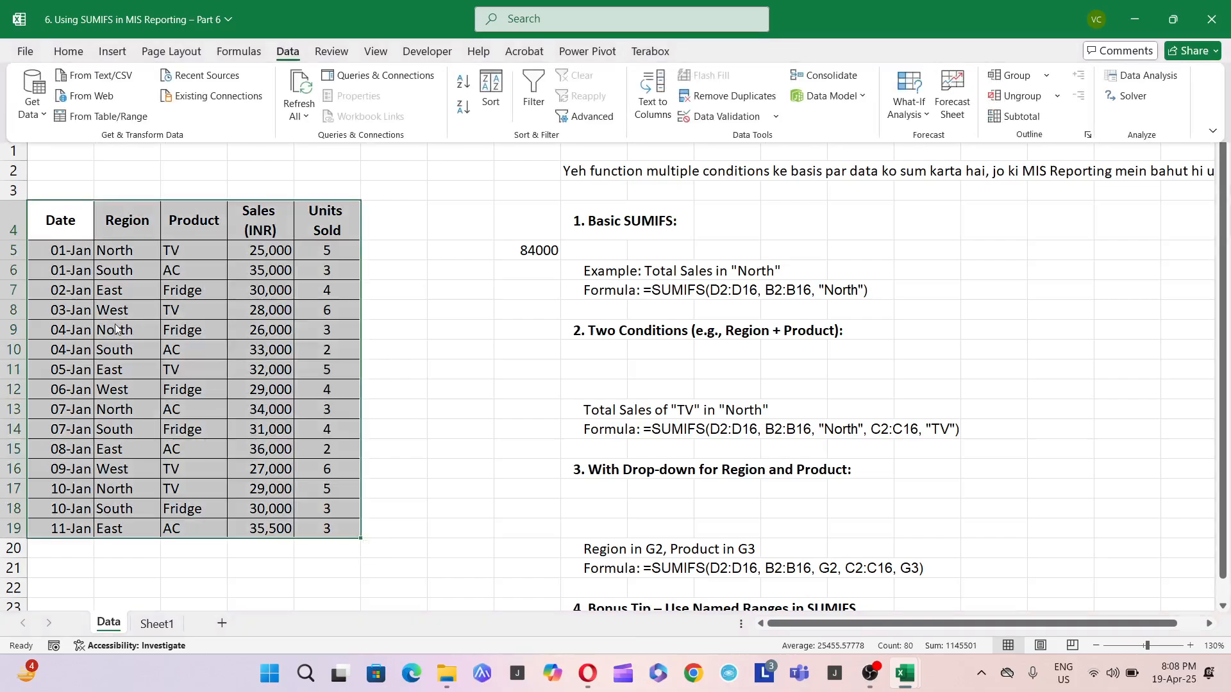
pyautogui.hotkey('ctrl', 'shift', 'l')
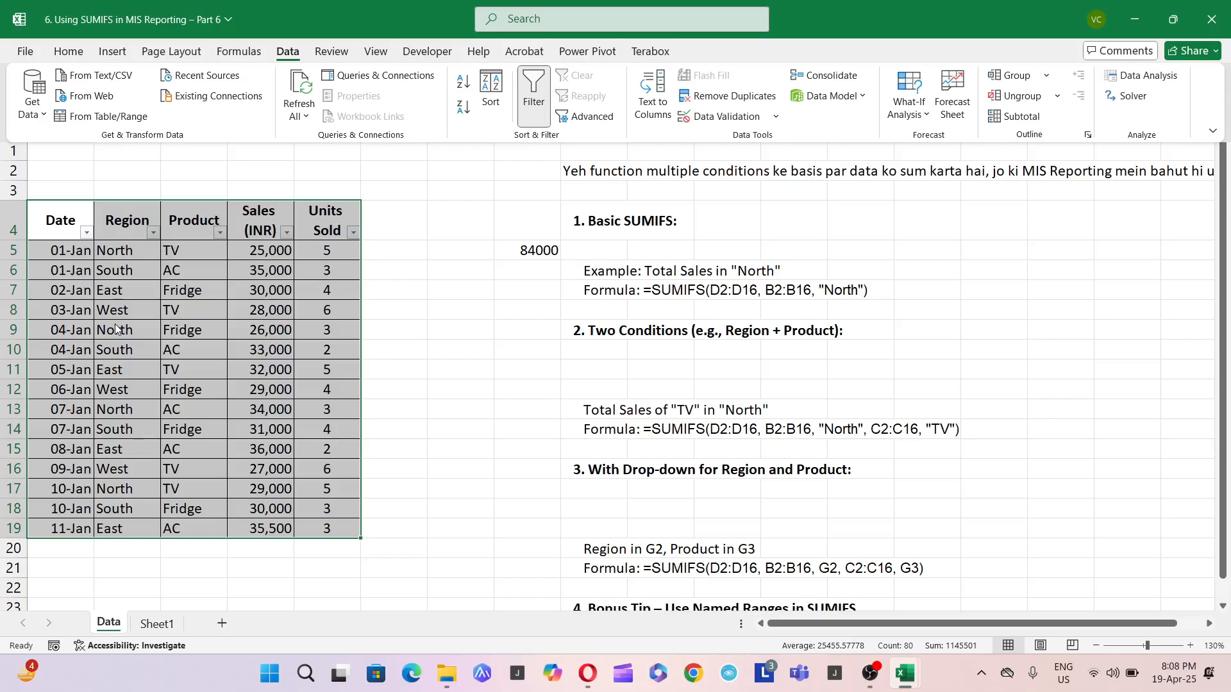
pyautogui.hotkey('ctrl', 'shift', 'l')
pyautogui.press('Right')
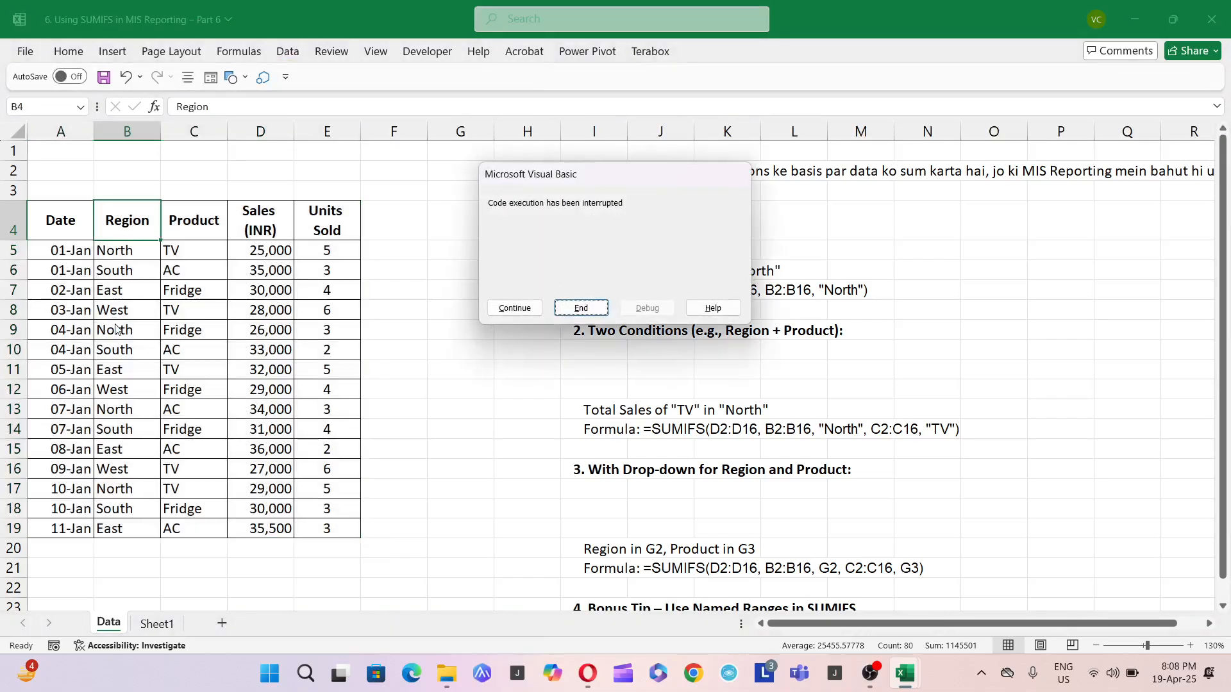
pyautogui.click(558, 309)
# - Add filters to the headers of the sales table A4:E19
pyautogui.click(91, 227)
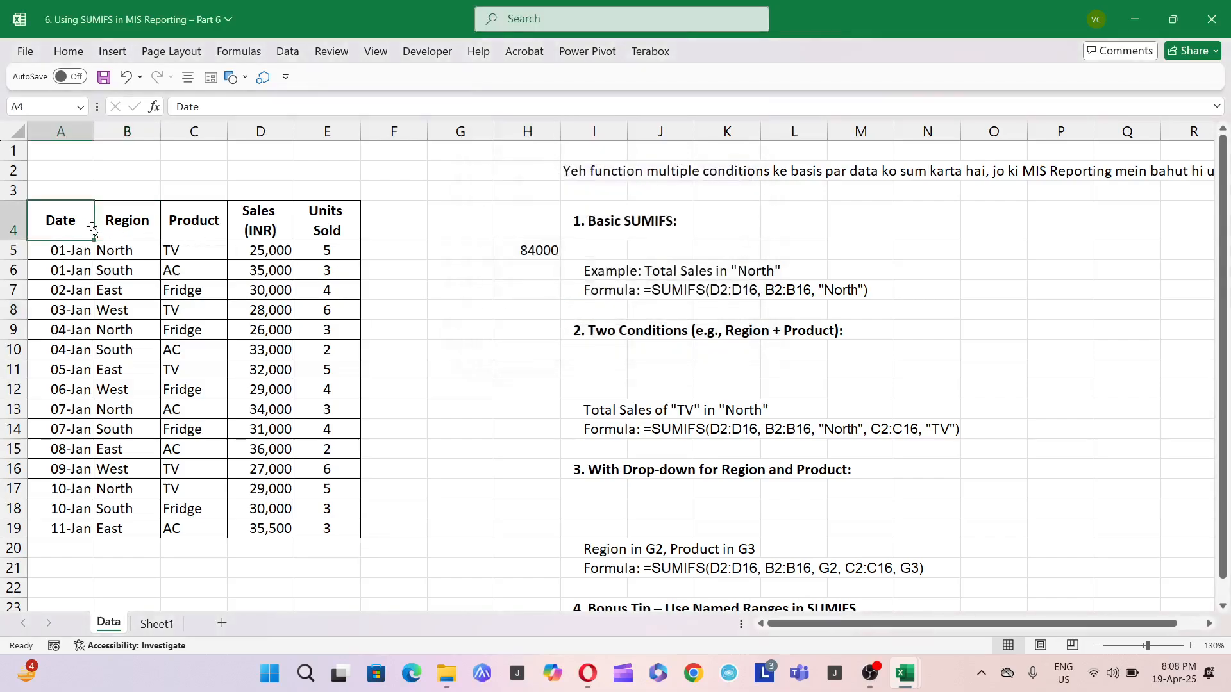
pyautogui.hotkey('ctrl', 'shift', 'Down')
pyautogui.hotkey('ctrl', 'shift', 'Right')
pyautogui.hotkey('alt', 'a')
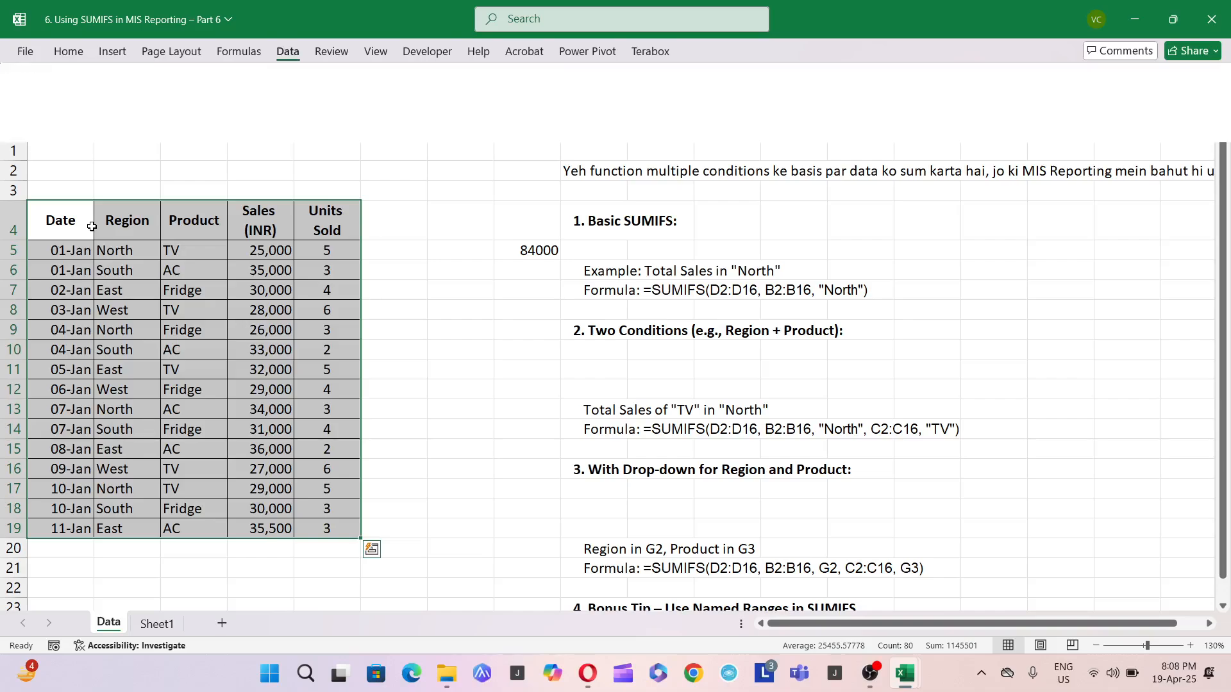
pyautogui.press('t')
pyautogui.press('Right')
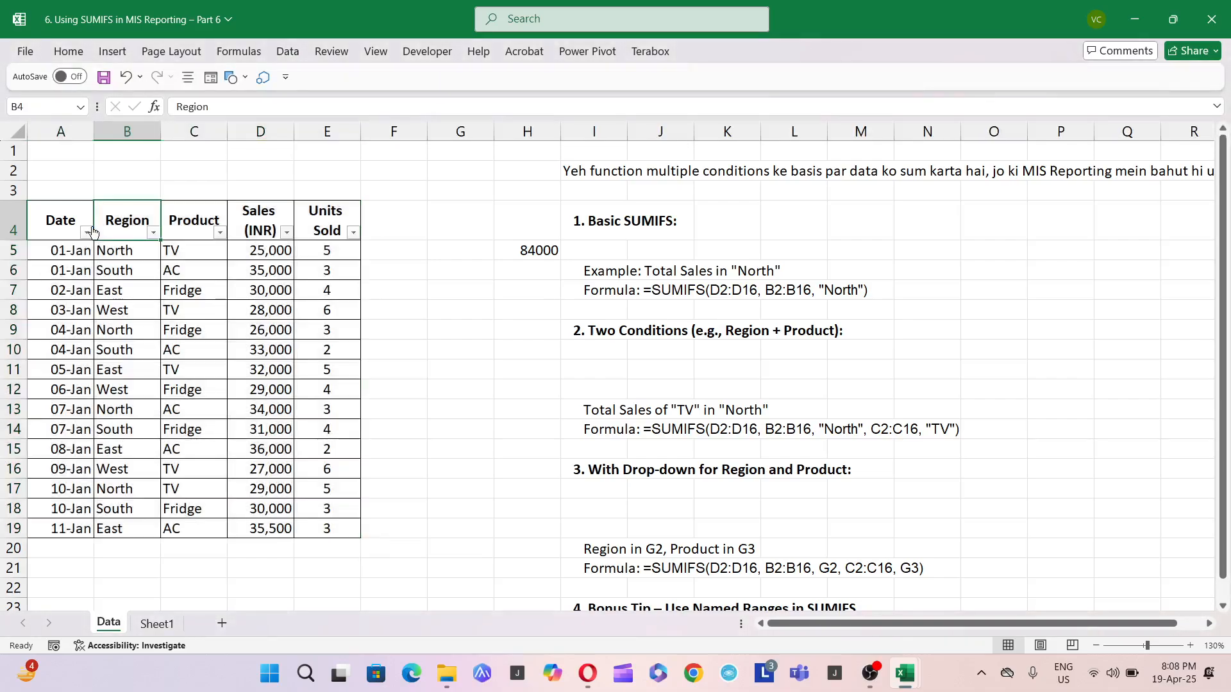
pyautogui.hotkey('alt', 'h')
pyautogui.press('Escape')
pyautogui.press('Down')
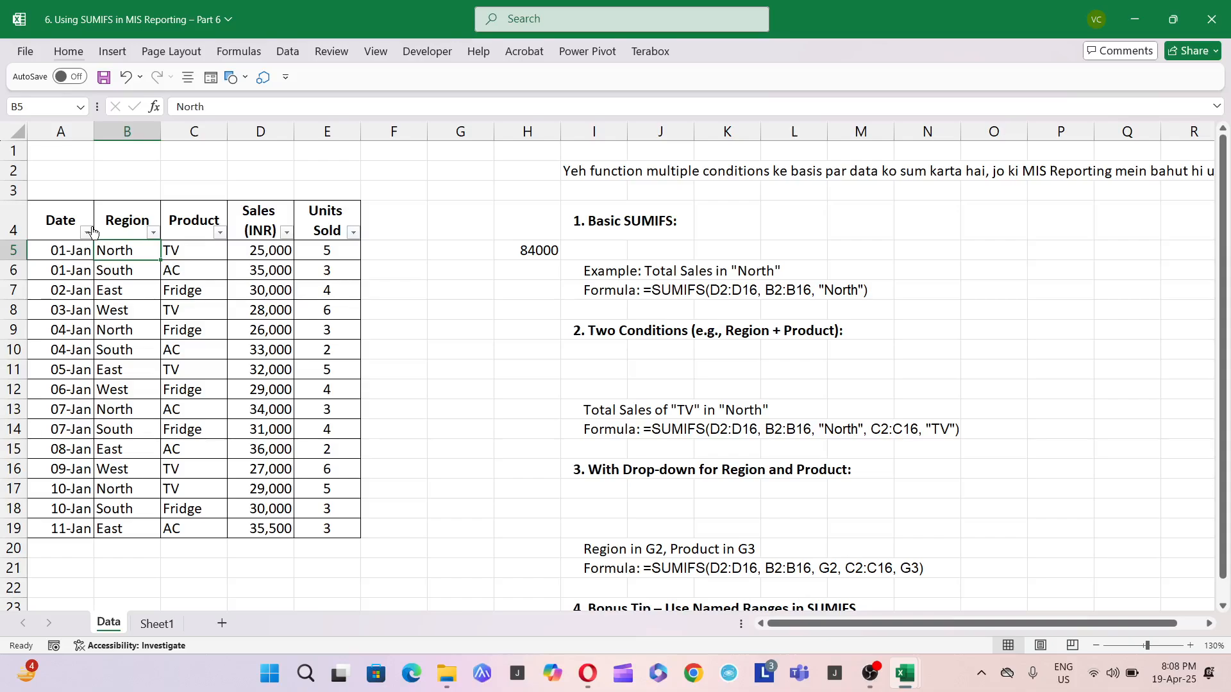
# - Filter the Region column to show only the West rows
pyautogui.press('Up')
pyautogui.hotkey('alt', 'Down')
pyautogui.press('Tab')
pyautogui.press('space')
pyautogui.press('Down')
pyautogui.press('Down')
pyautogui.press('Down')
pyautogui.press('Down')
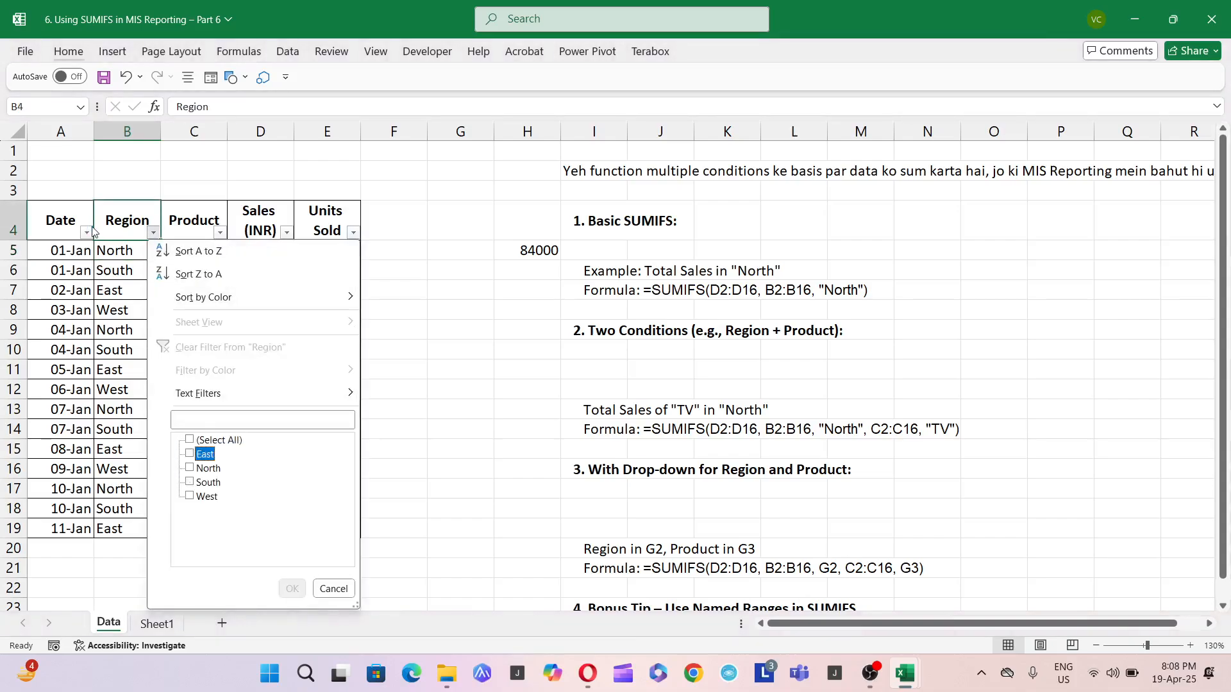
pyautogui.press('space')
pyautogui.press('Return')
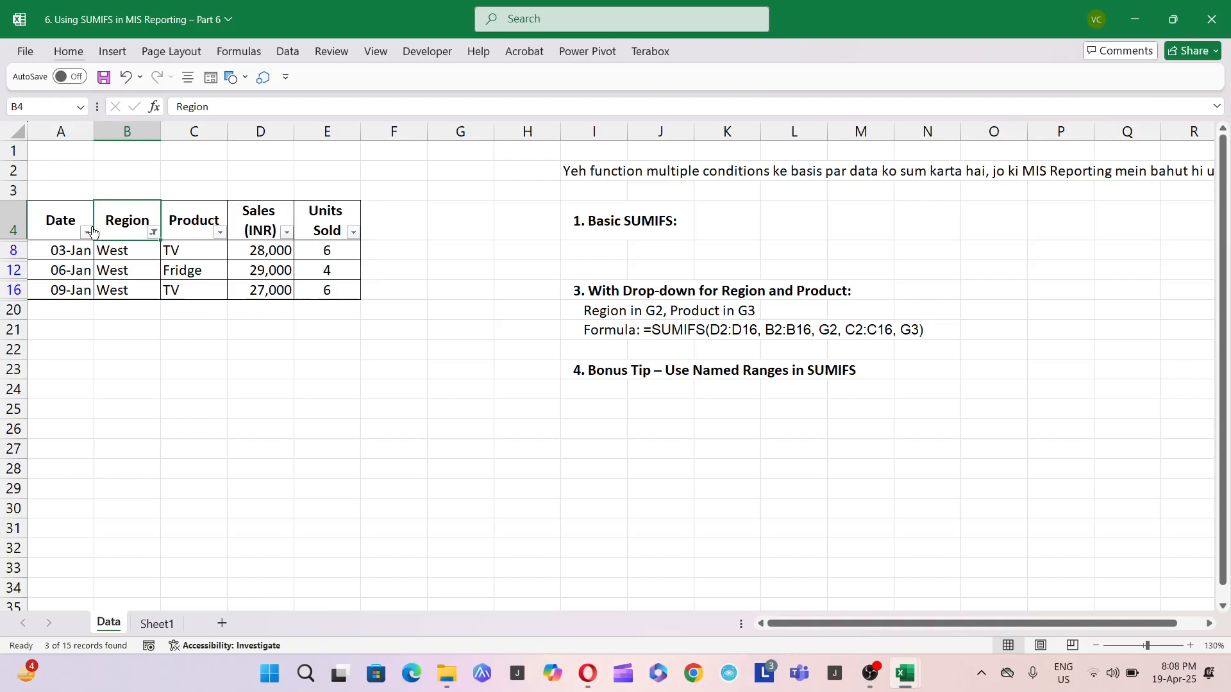
# - Check the sum of the visible West sales, clear the Region filter and compare with H5
pyautogui.press('Down')
pyautogui.press('Right')
pyautogui.press('Right')
pyautogui.hotkey('ctrl', 'shift', 'Down')
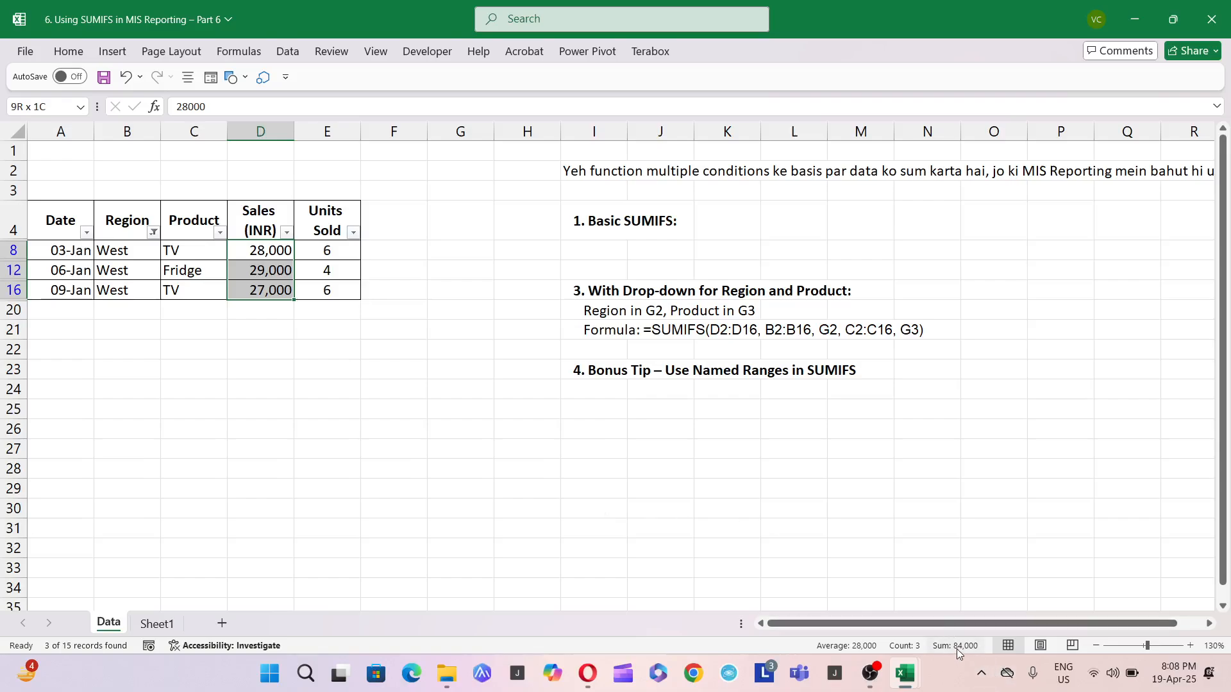
pyautogui.hotkey('alt', 'a')
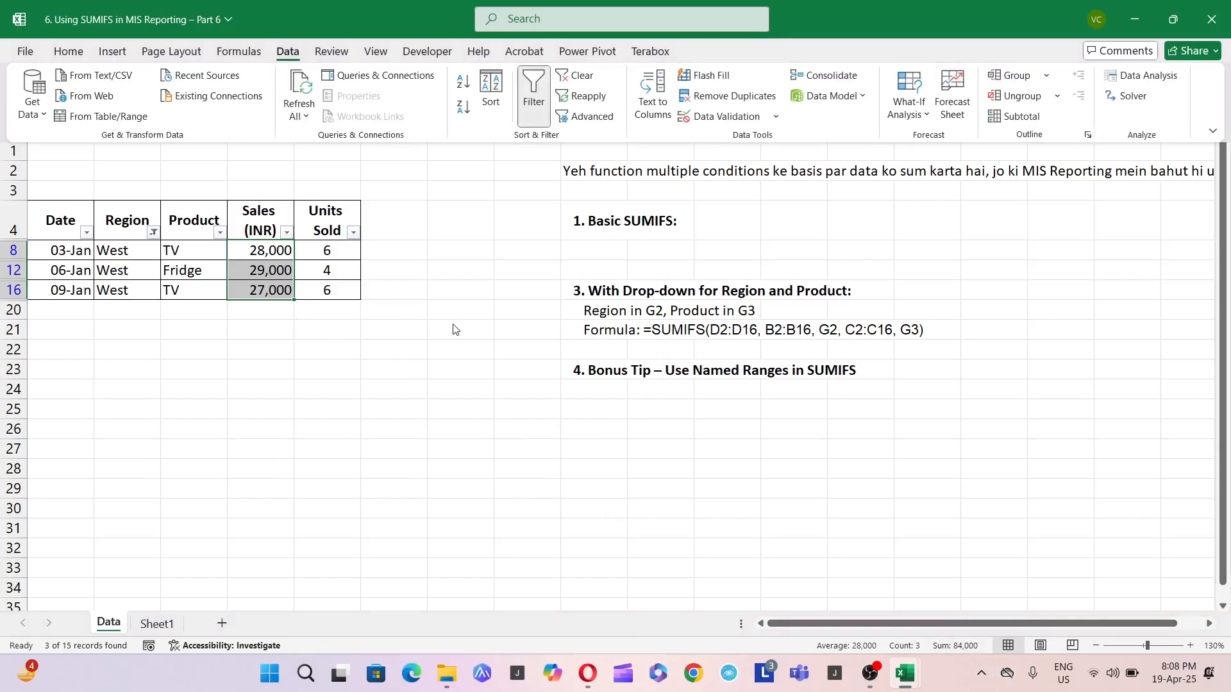
pyautogui.press('c')
pyautogui.click(531, 253)
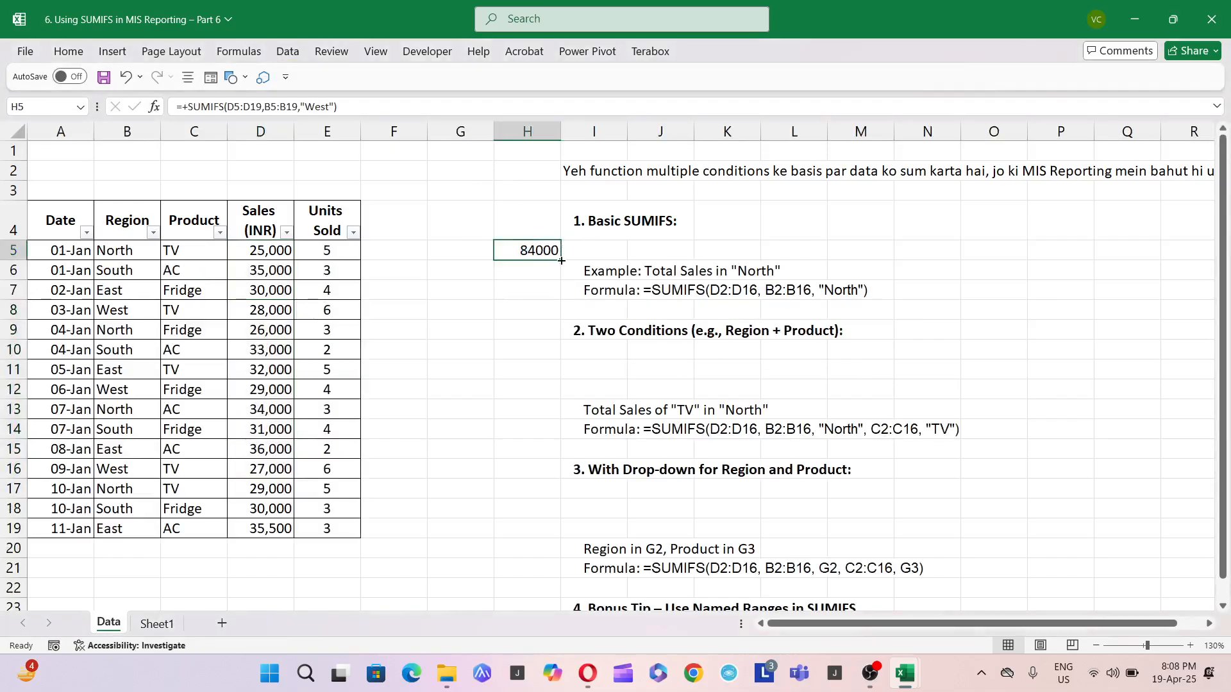
# - Highlight the Basic SUMIFS example in I4:L7 with a yellow fill
pyautogui.moveTo(579, 226); pyautogui.dragTo(798, 298)
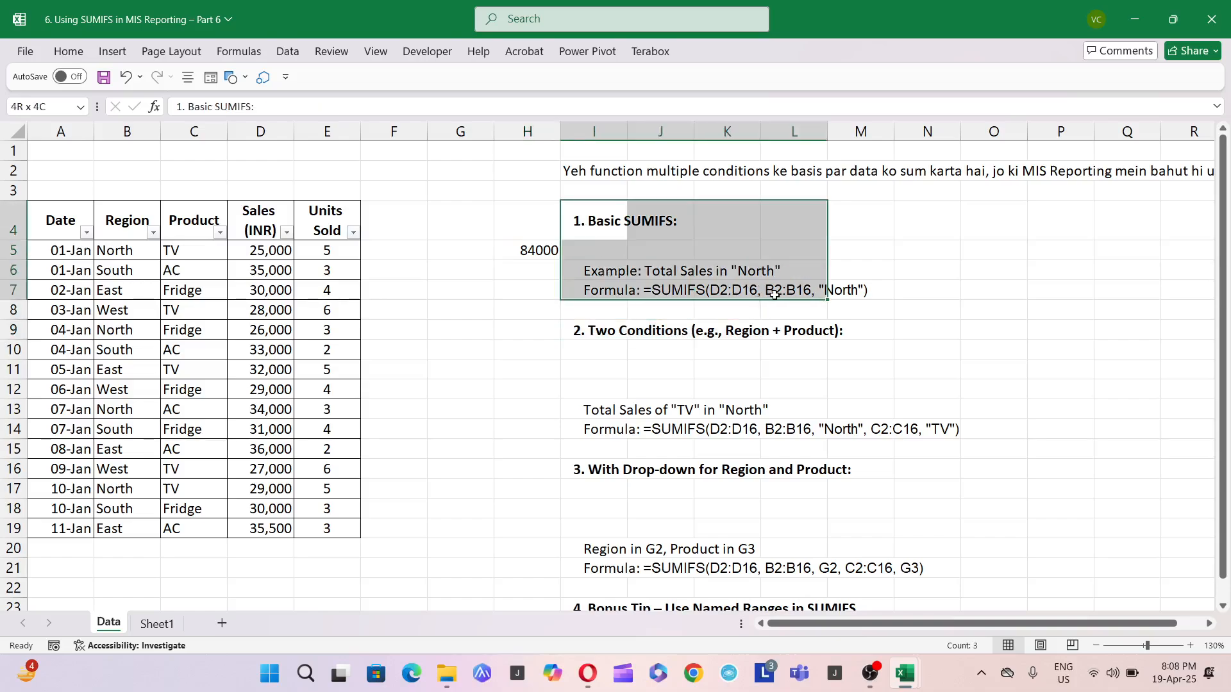
pyautogui.click(61, 52)
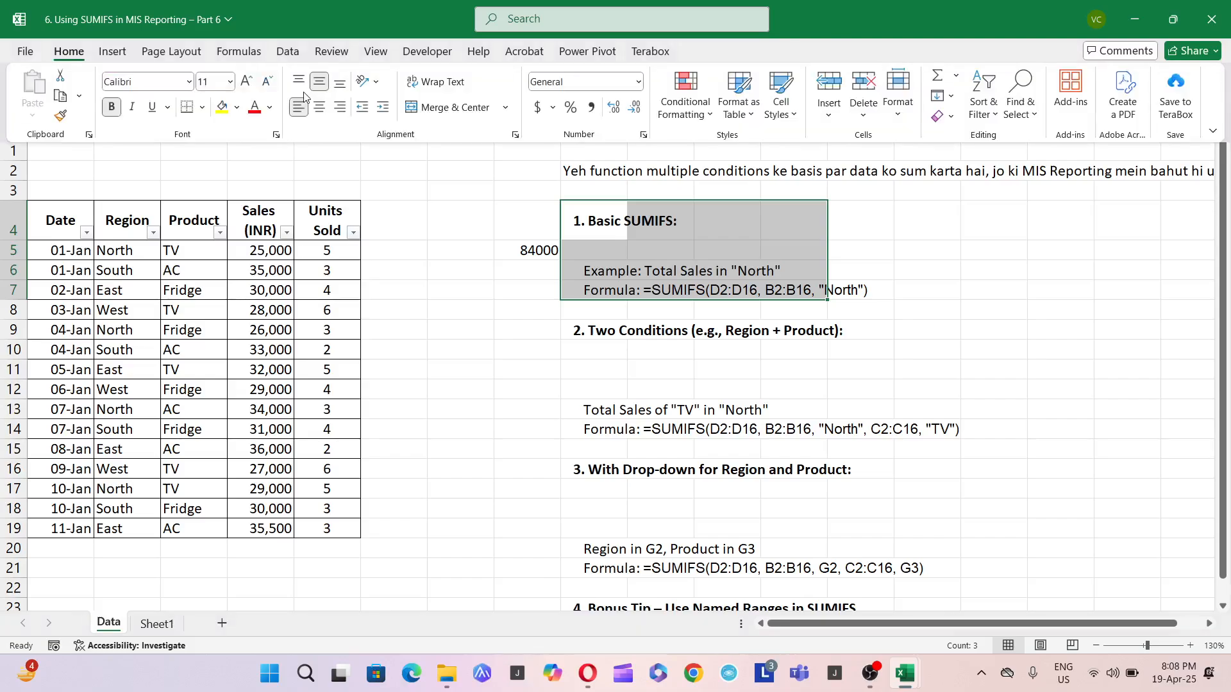
pyautogui.click(223, 107)
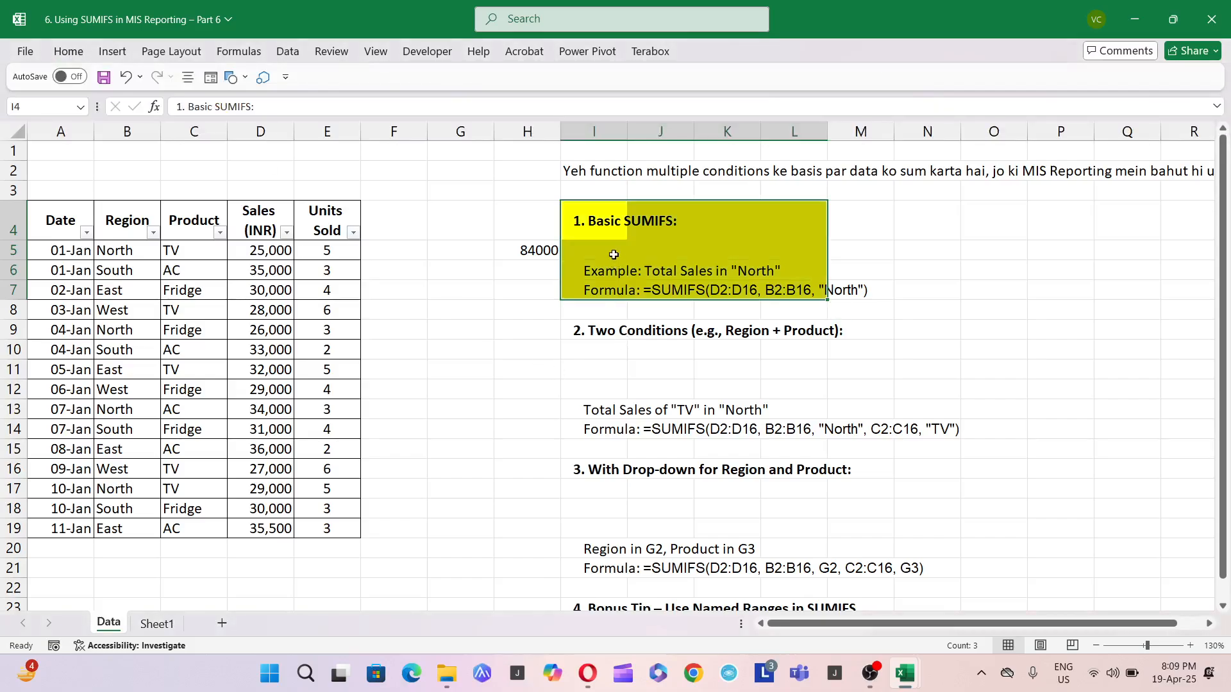
pyautogui.click(610, 222)
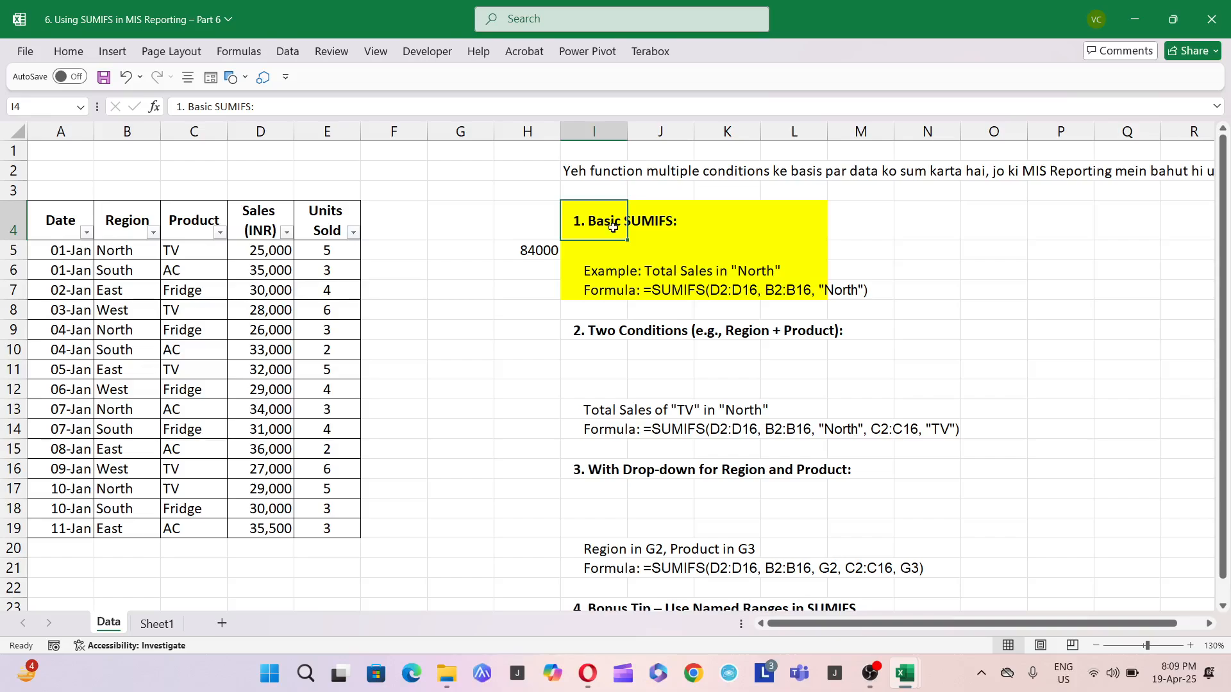
# - Examine the two-condition example for "TV" in "North" against the table's Region and Product columns
pyautogui.click(116, 260)
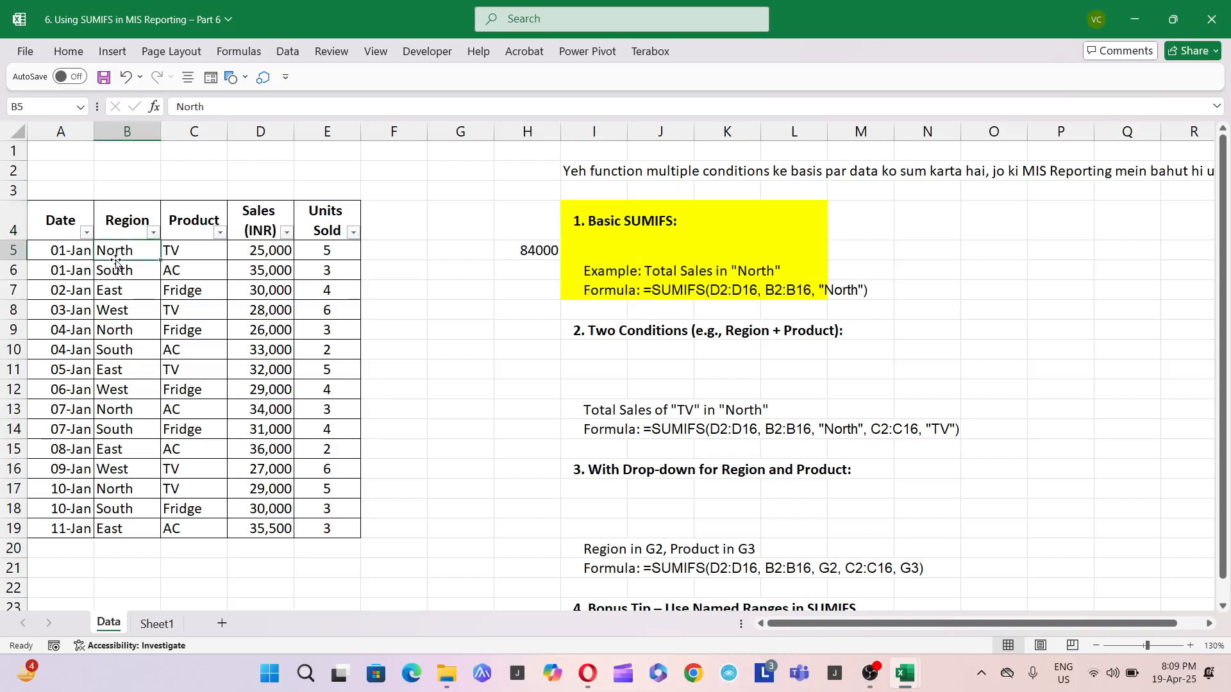
pyautogui.click(529, 350)
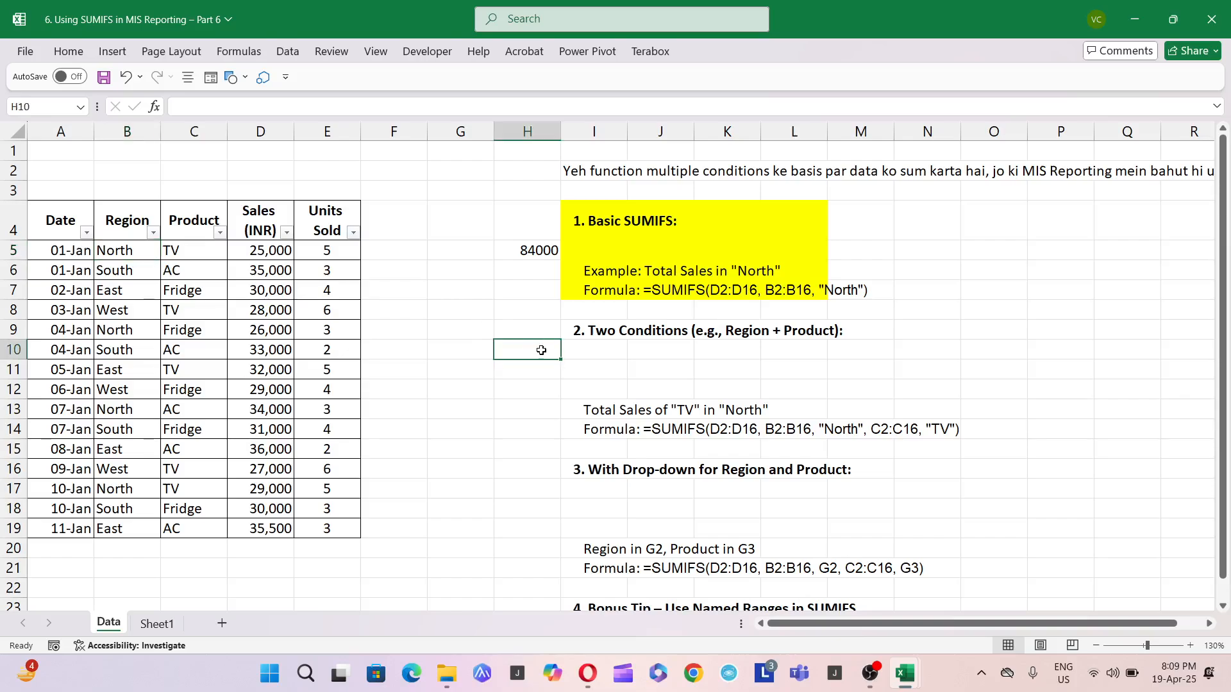
pyautogui.click(625, 409)
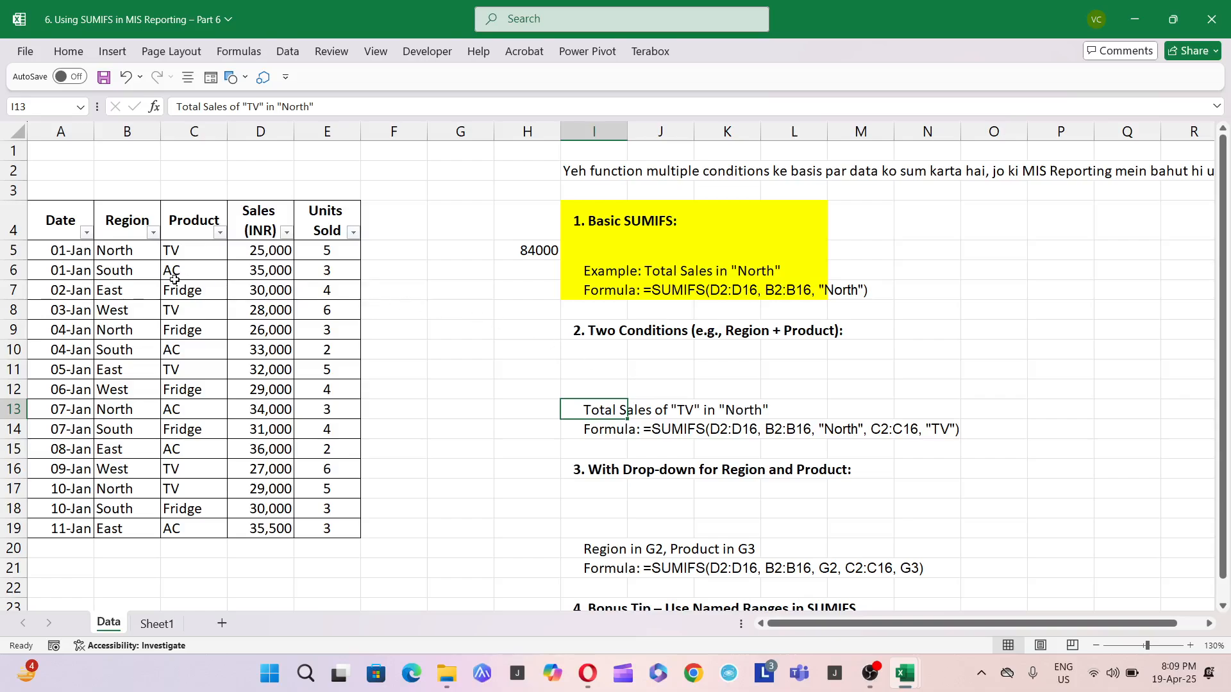
pyautogui.click(142, 279)
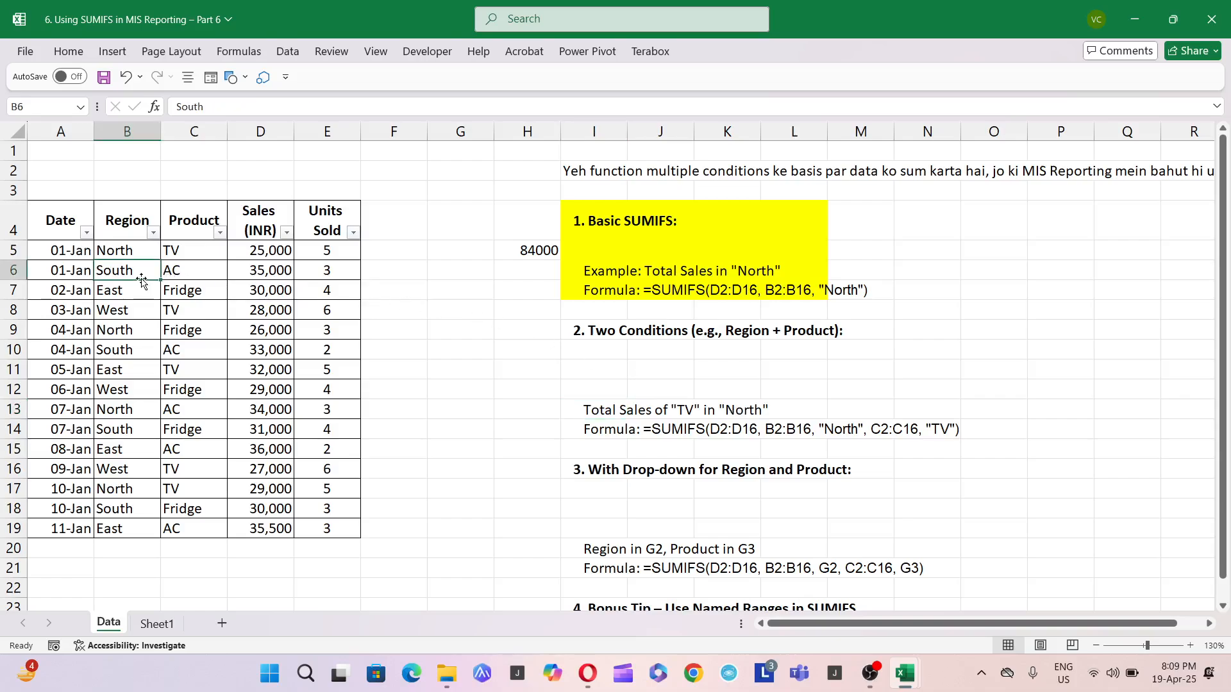
pyautogui.click(180, 275)
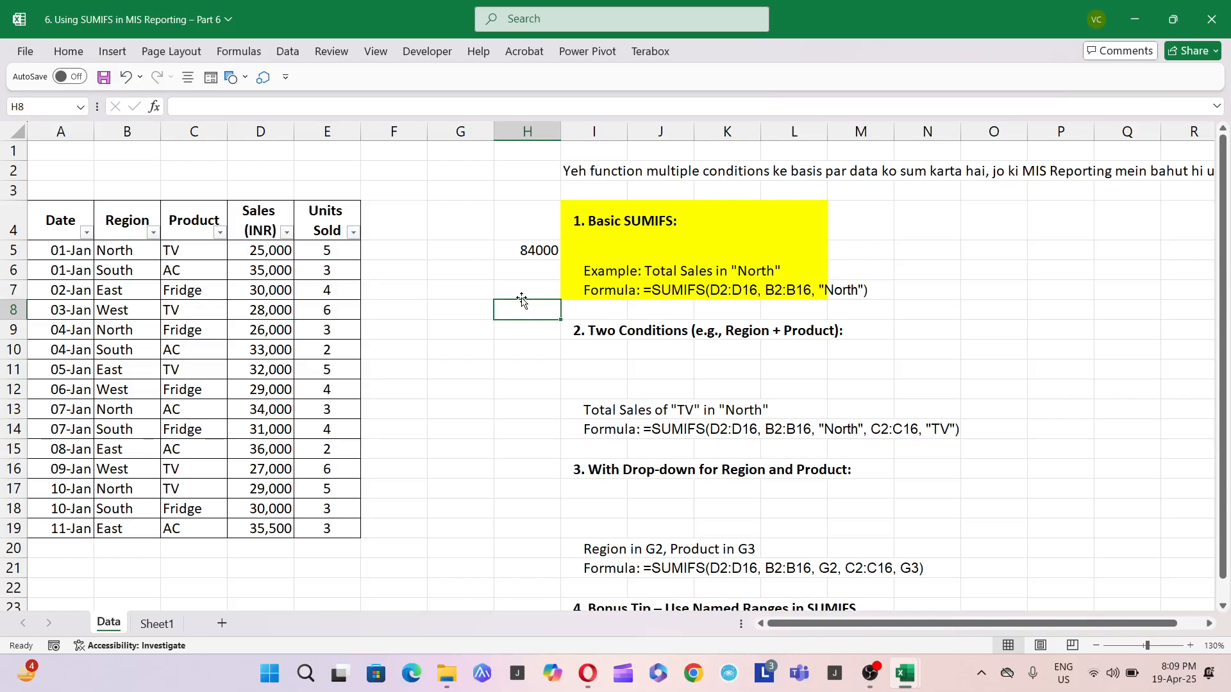
# - Enter a SUMIFS formula in H8 totalling D5:D19 where region B5:B19 is "North" and product C5:C19 is "TV"
pyautogui.write('+sumifs(')
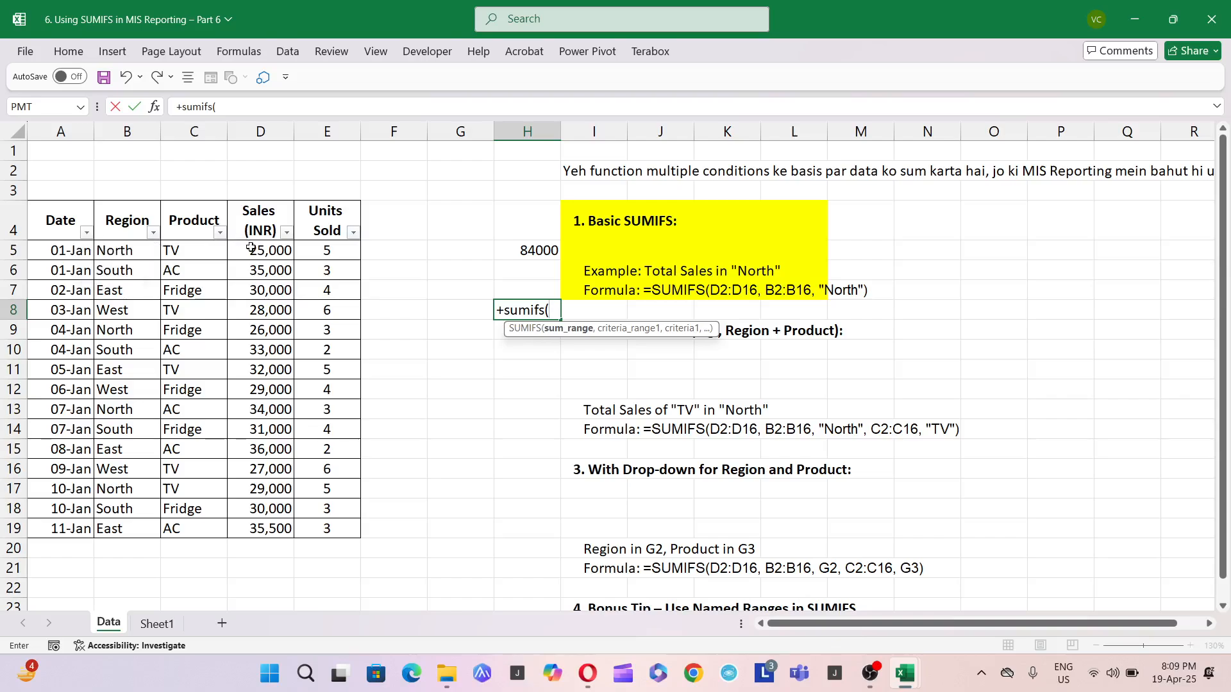
pyautogui.moveTo(251, 249); pyautogui.dragTo(272, 530)
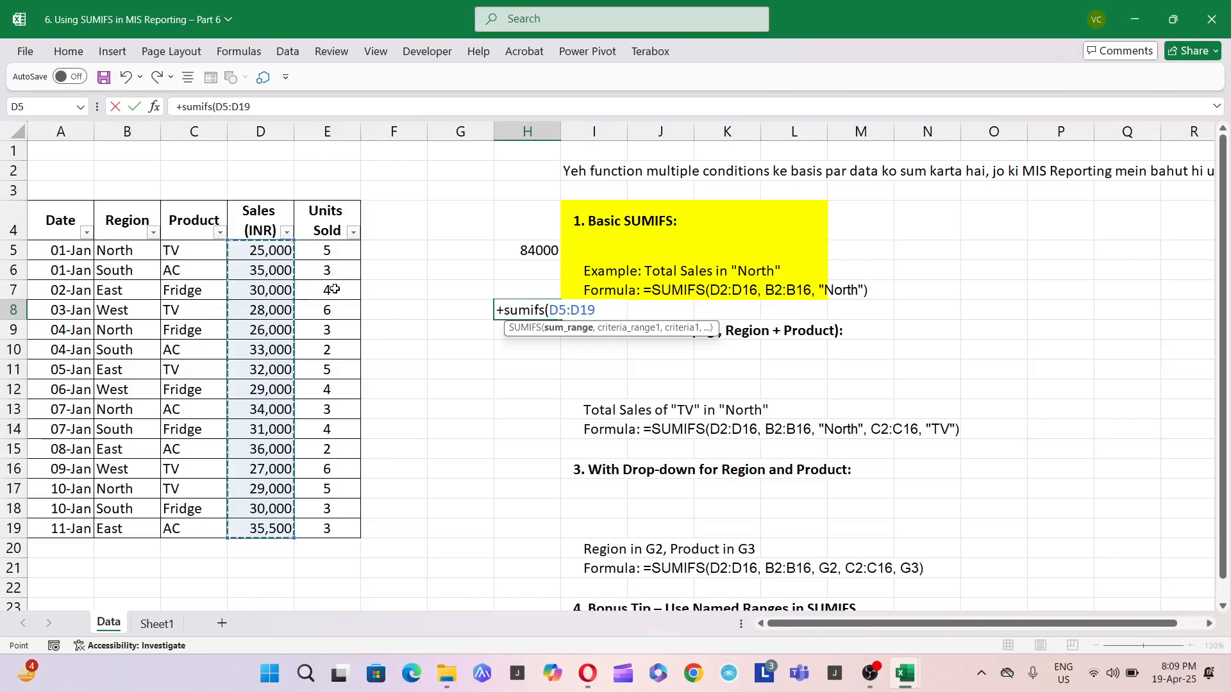
pyautogui.write(',')
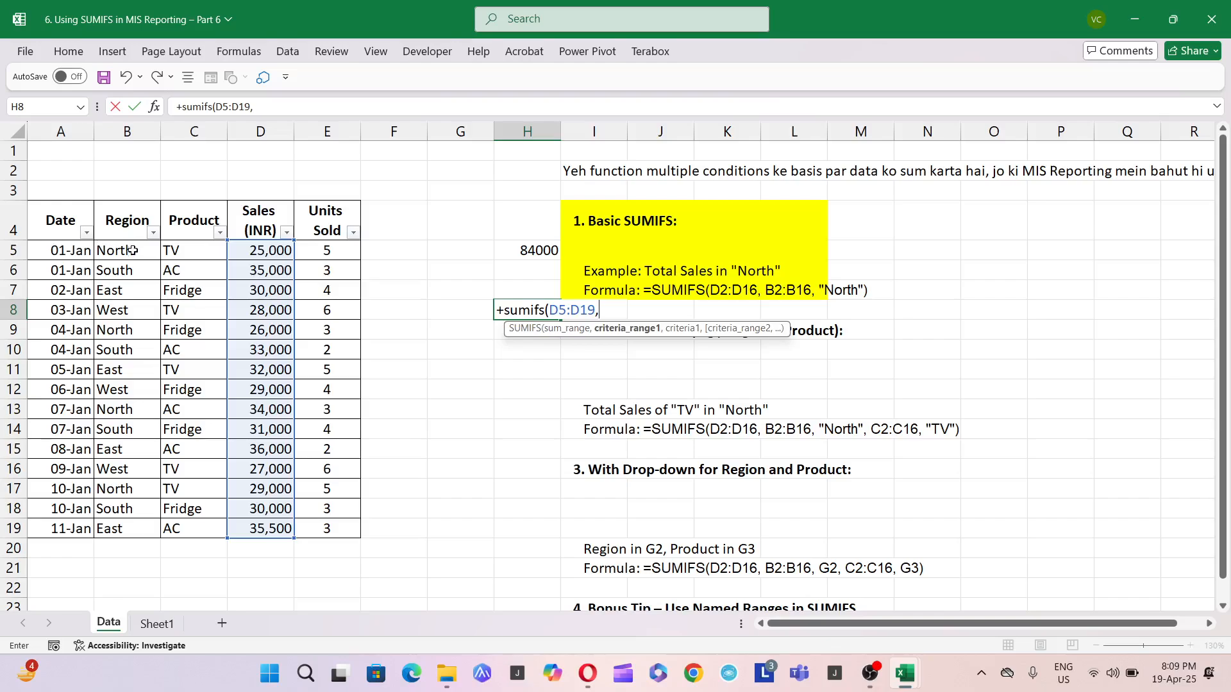
pyautogui.moveTo(133, 250); pyautogui.dragTo(141, 524)
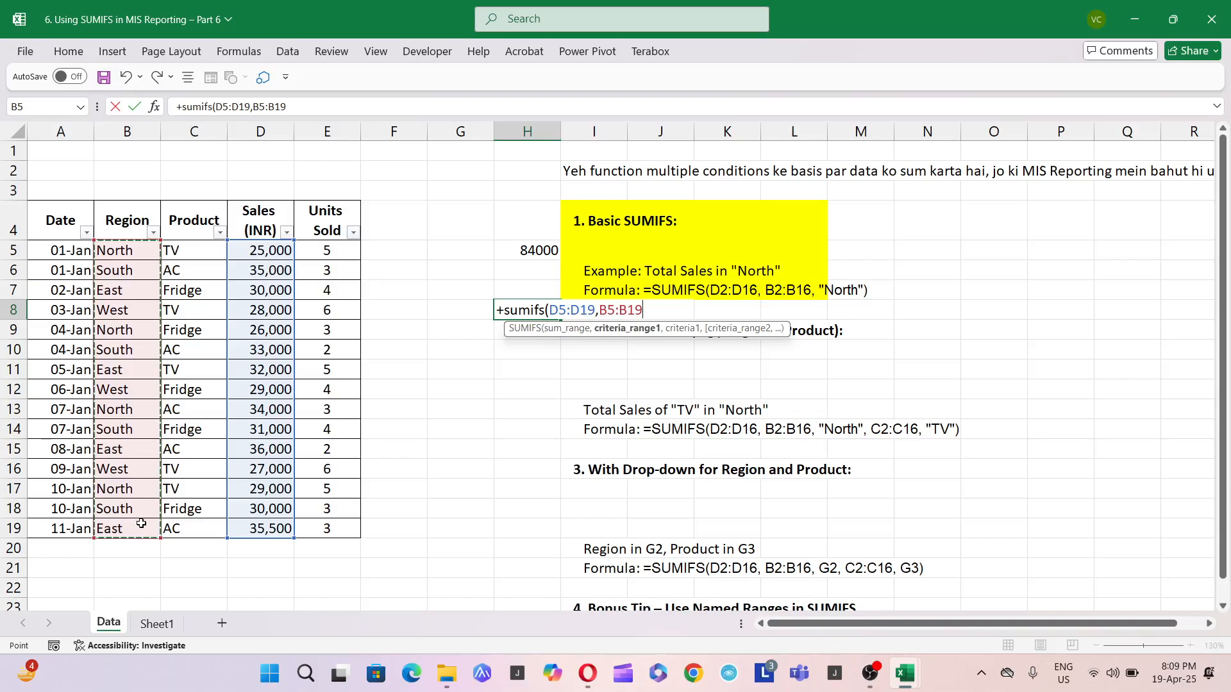
pyautogui.write(',')
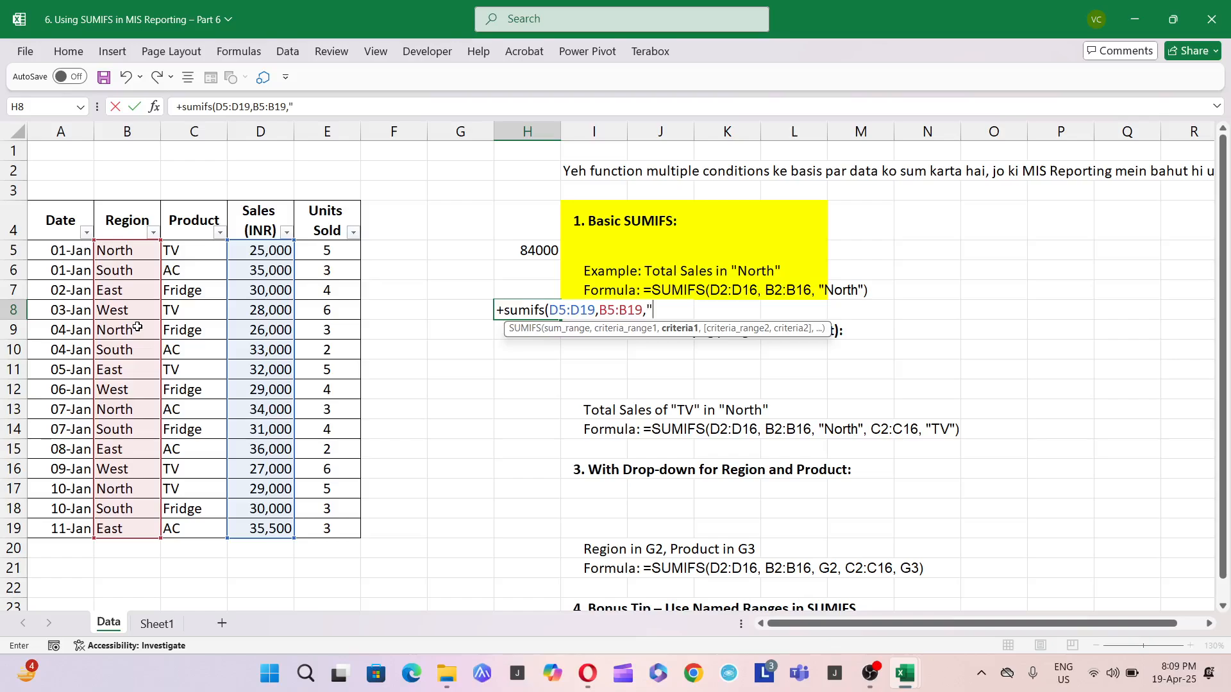
pyautogui.write('"North",')
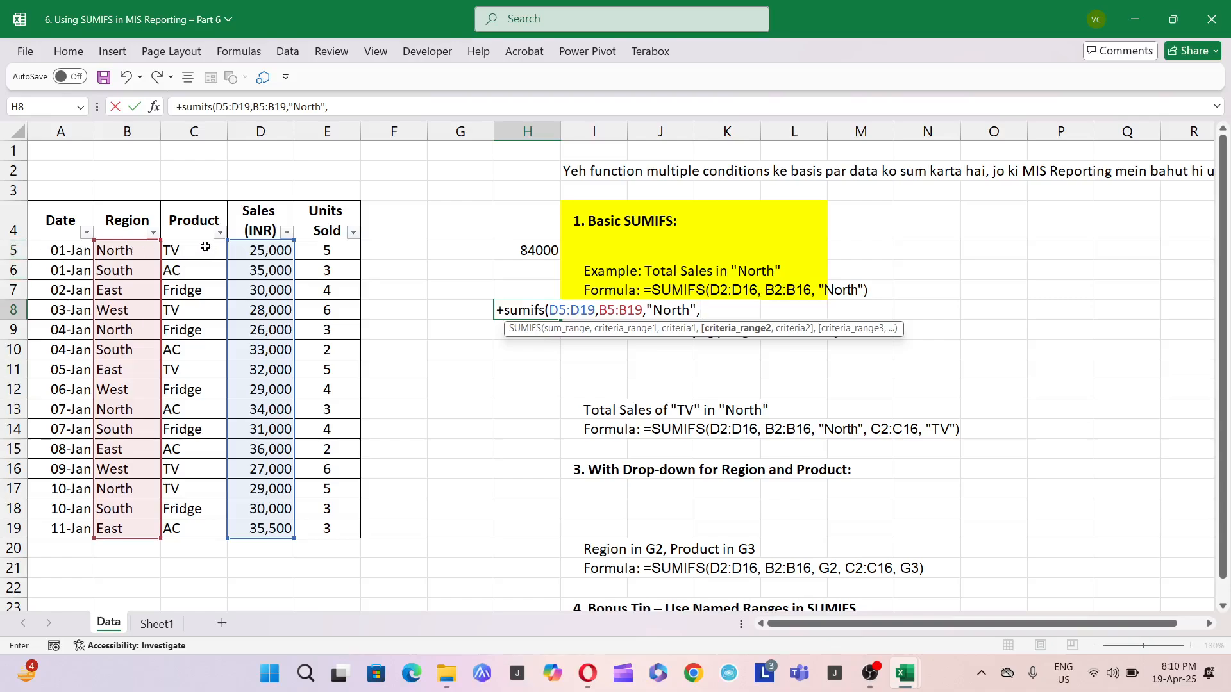
pyautogui.moveTo(205, 247); pyautogui.dragTo(213, 523)
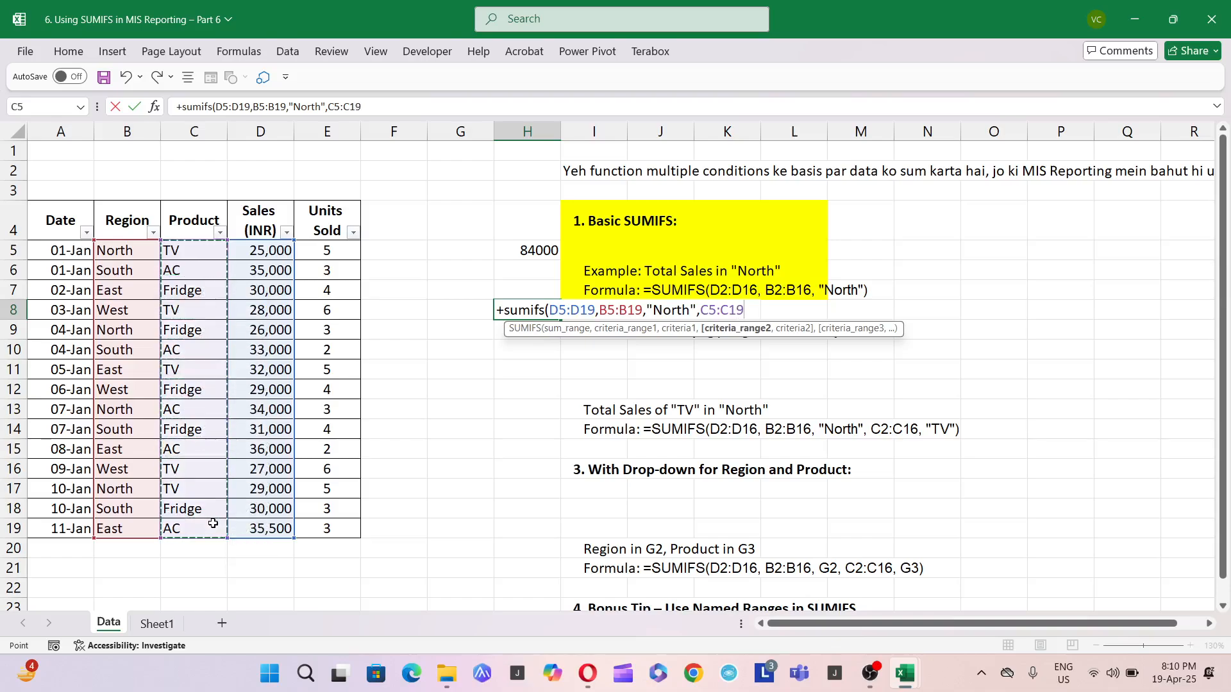
pyautogui.write(',')
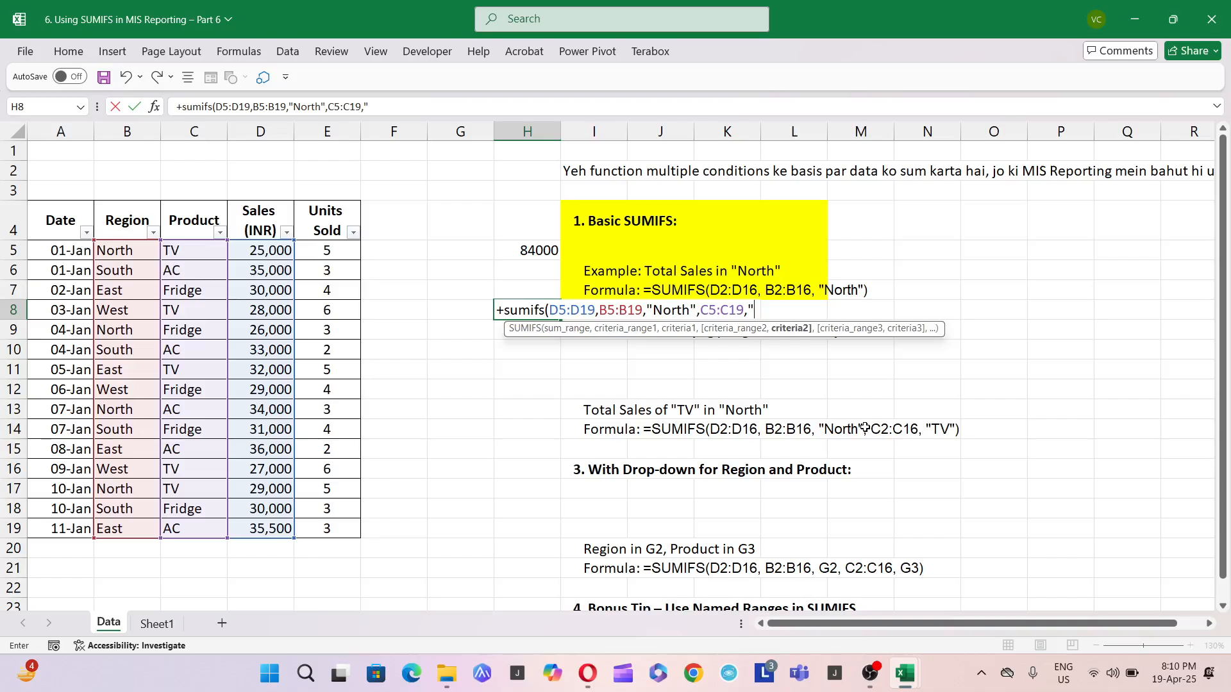
pyautogui.write('TV"')
pyautogui.press('Return')
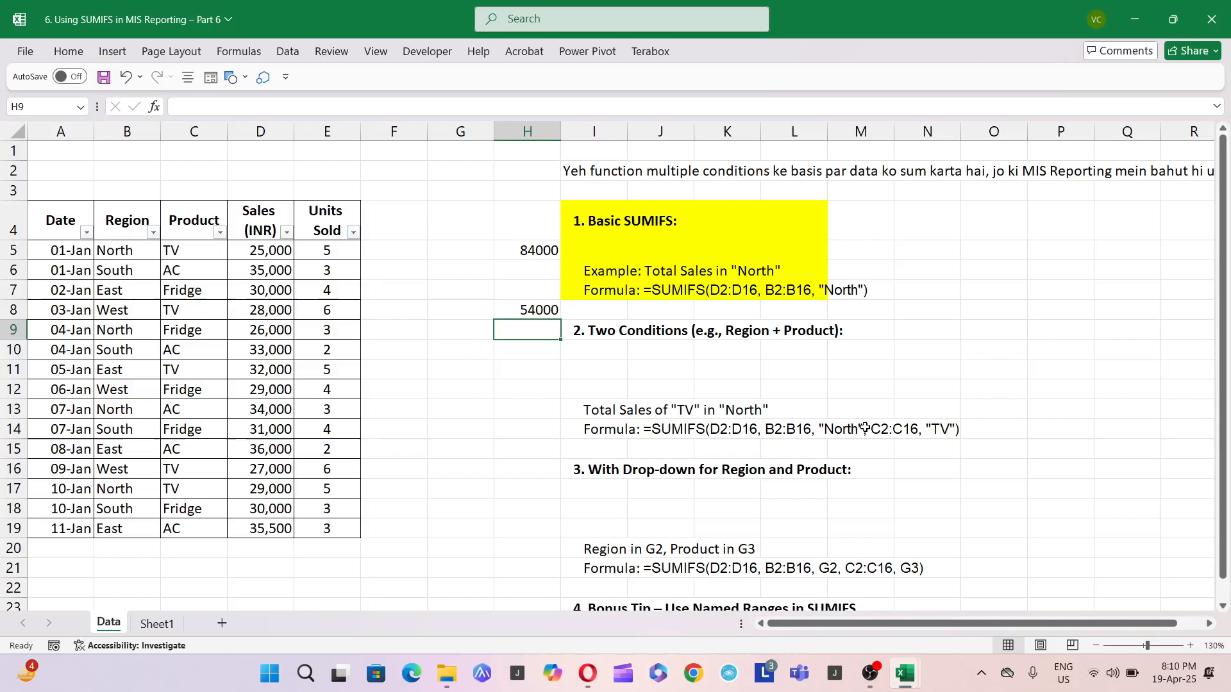
# - Filter the Region column to North only to cross-check the H8 result
pyautogui.click(531, 307)
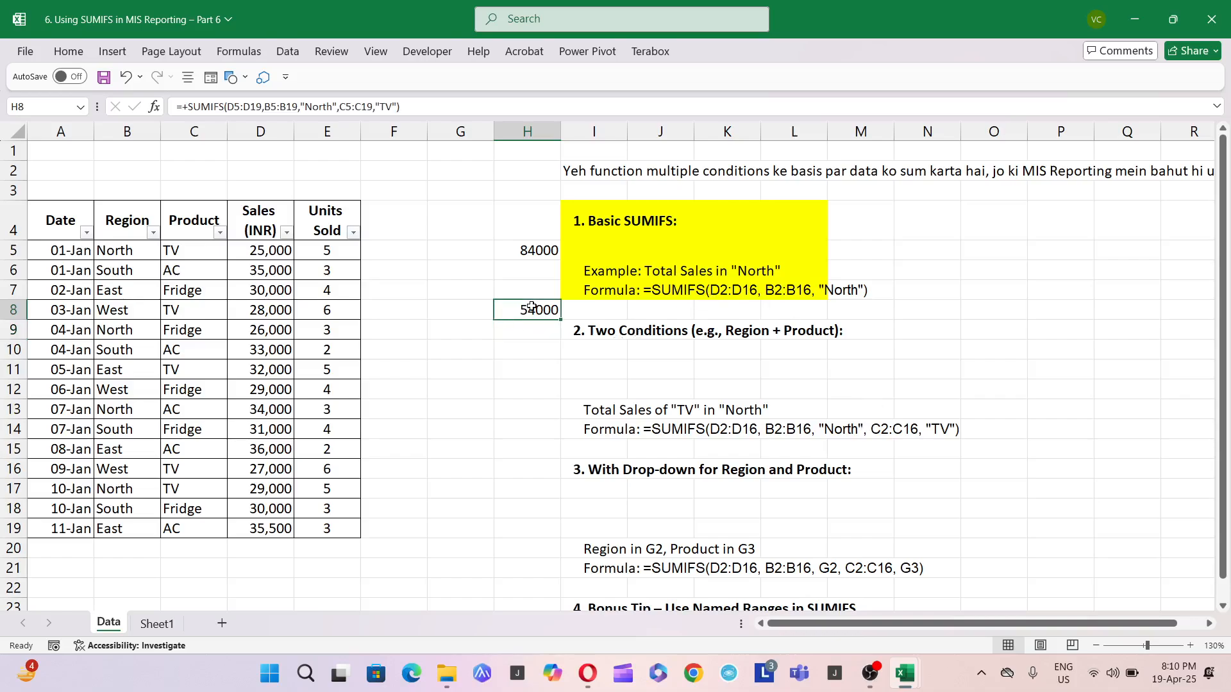
pyautogui.click(153, 233)
pyautogui.click(207, 442)
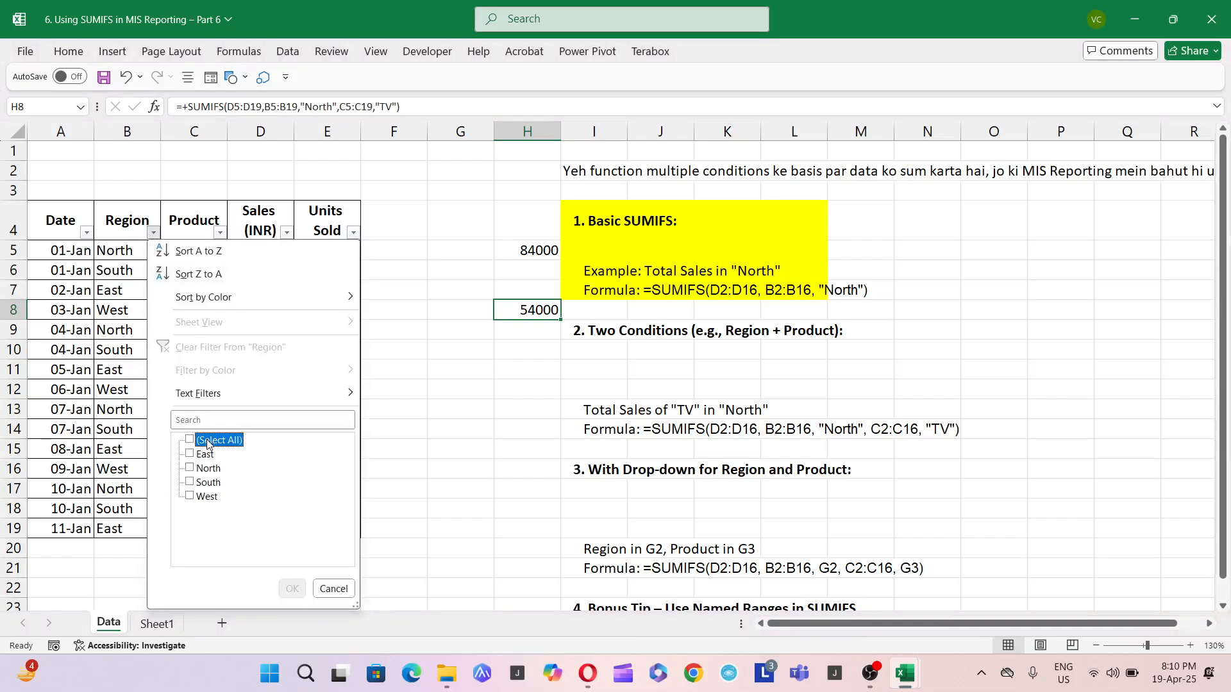
pyautogui.click(190, 468)
pyautogui.click(292, 588)
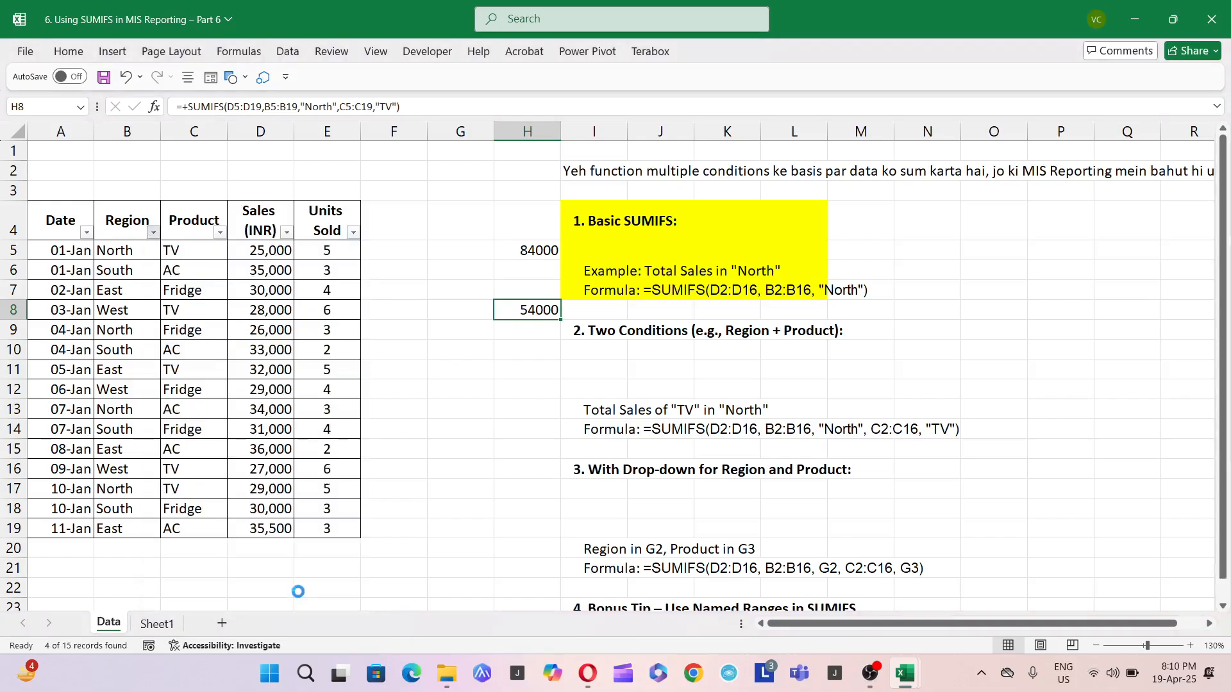
# - Filter the Product column to TV only, on top of the existing North region filter
pyautogui.click(219, 233)
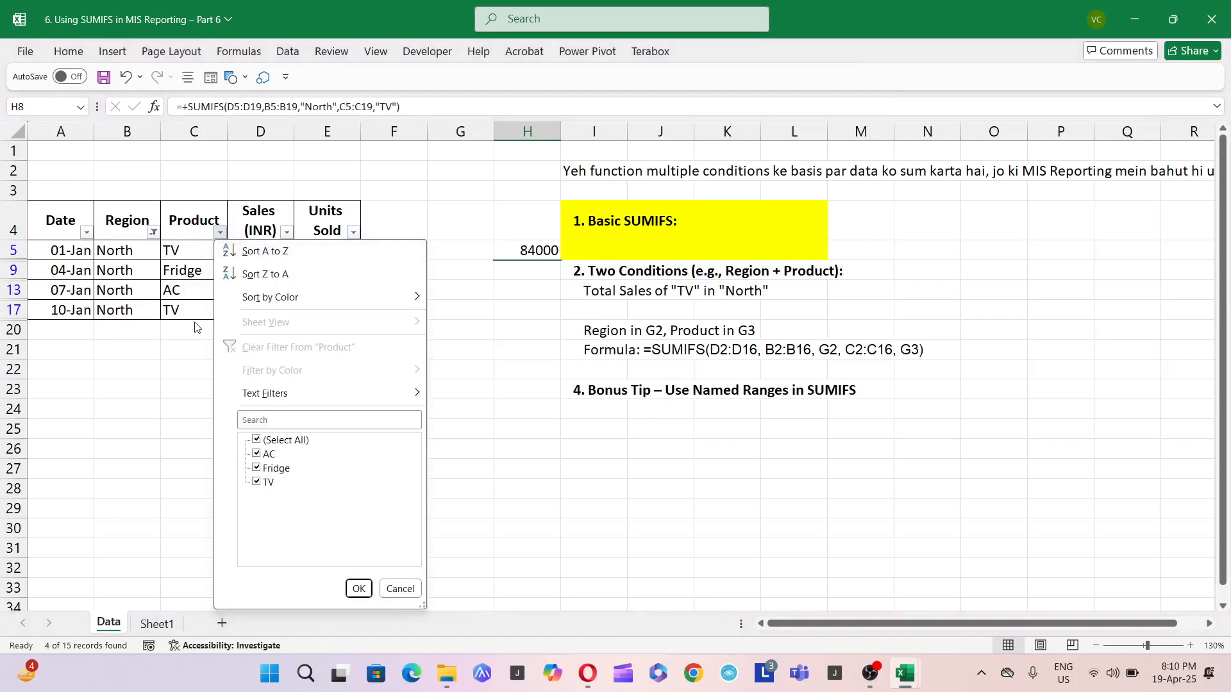
pyautogui.click(257, 439)
pyautogui.click(256, 482)
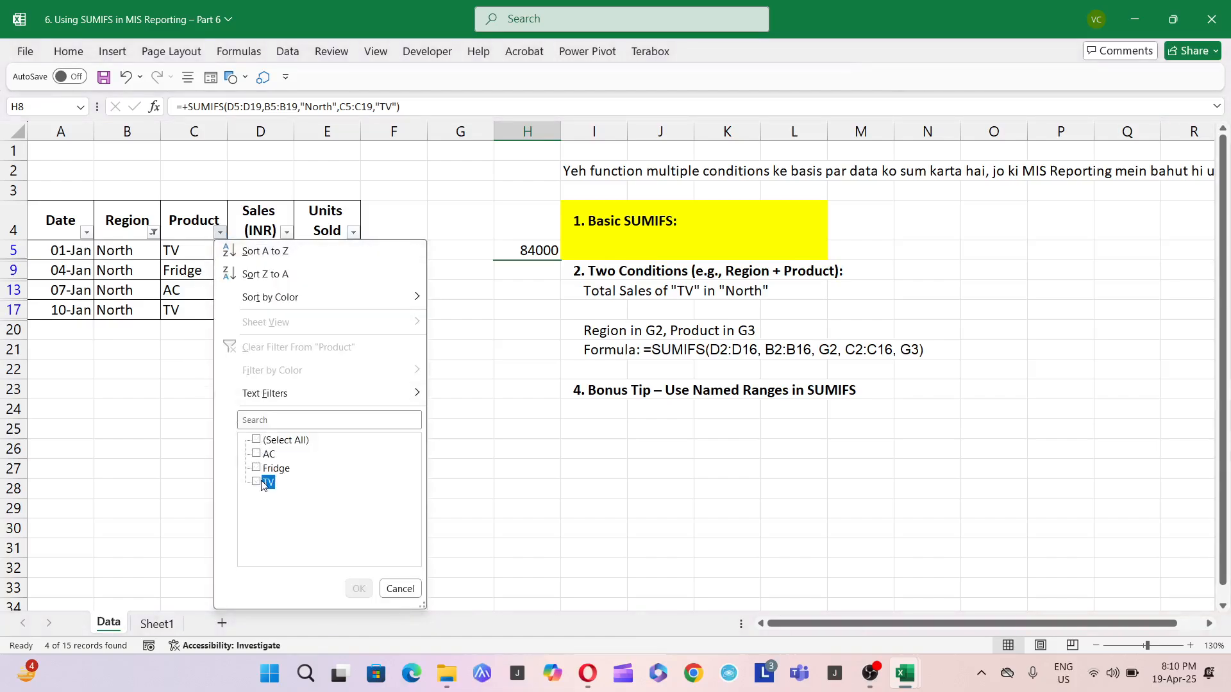
pyautogui.click(358, 589)
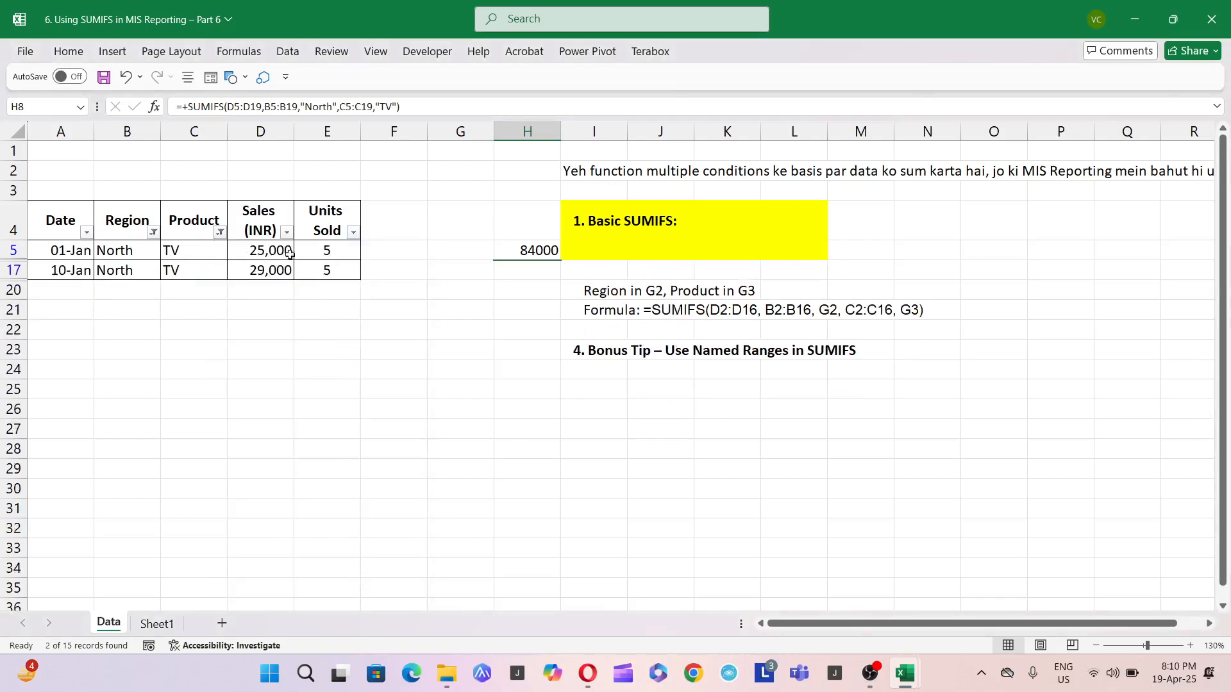
# - Select the filtered Sales (INR) values in D5 and D17 to check their sum against the two-condition SUMIFS result
pyautogui.moveTo(262, 250); pyautogui.dragTo(267, 270)
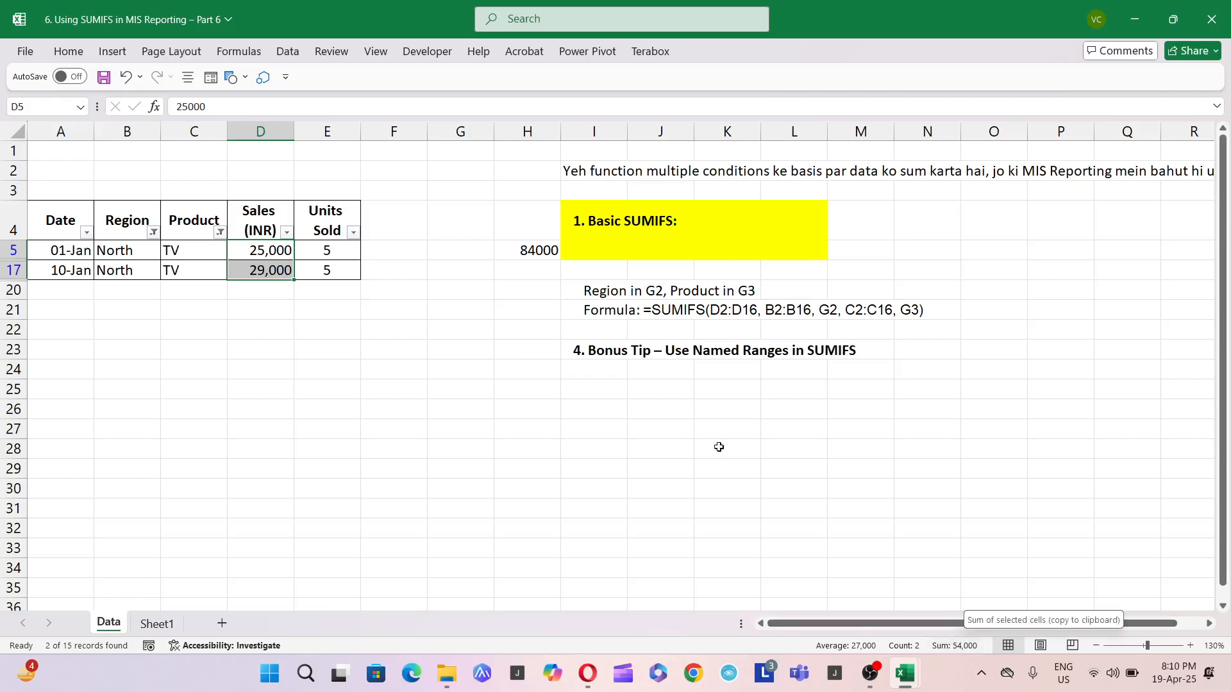
pyautogui.click(519, 250)
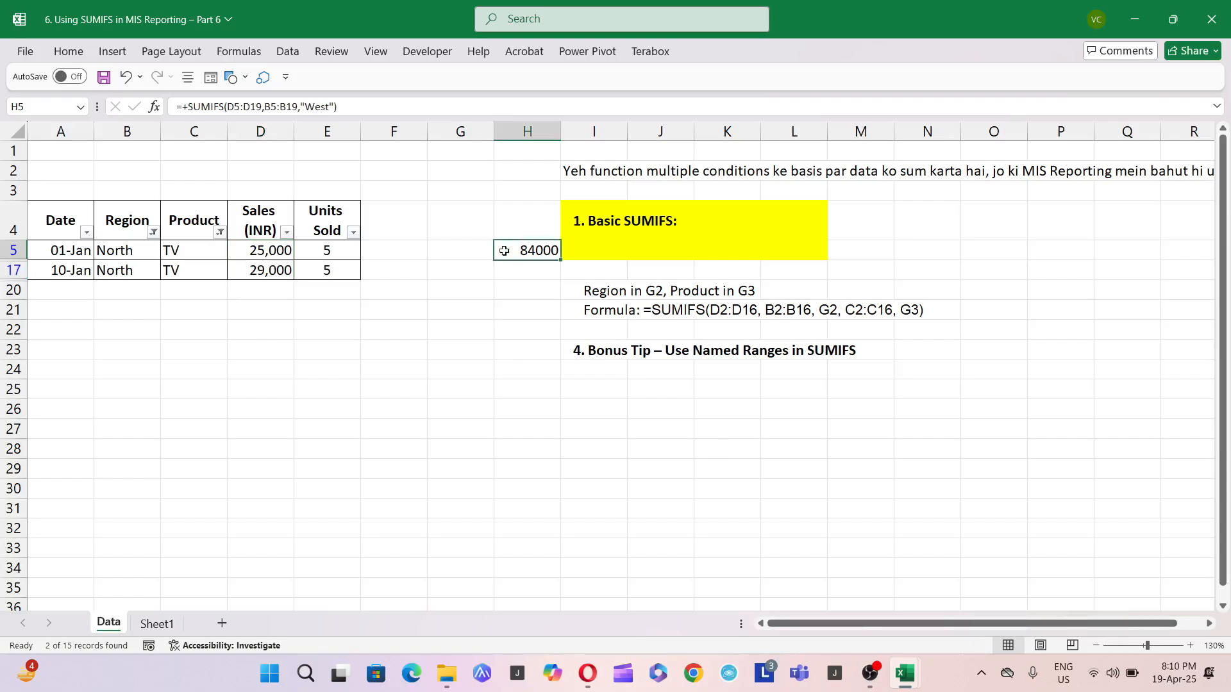
pyautogui.click(277, 254)
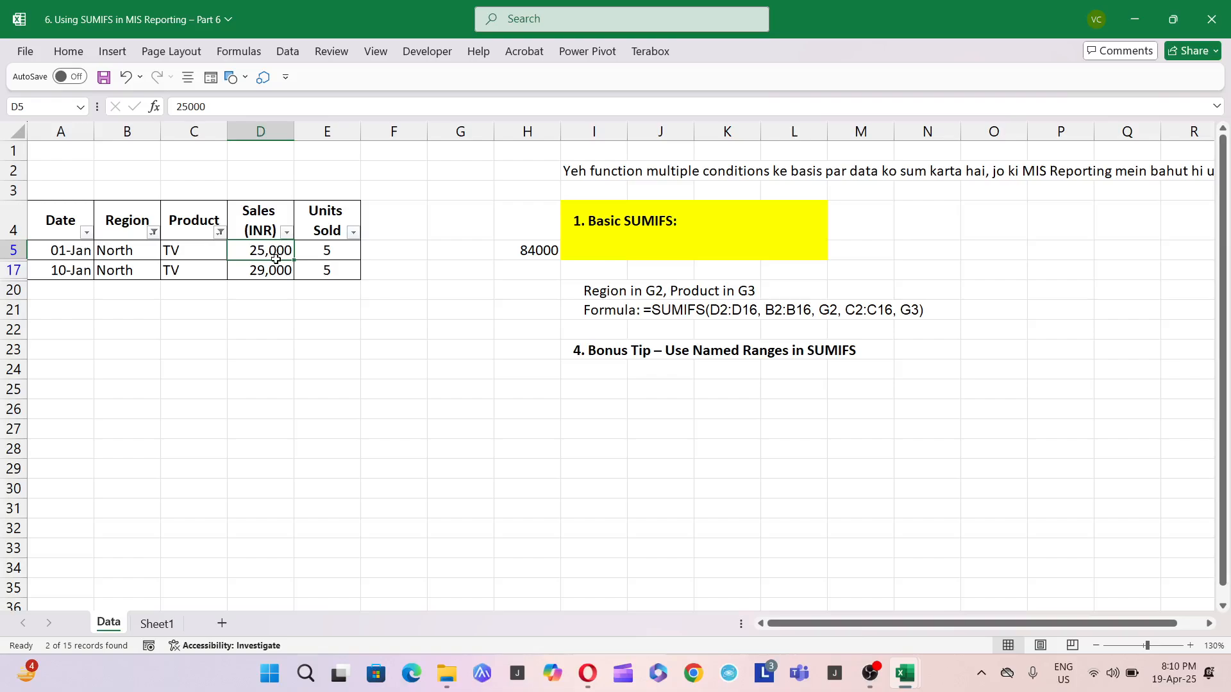
pyautogui.moveTo(276, 258); pyautogui.dragTo(272, 270)
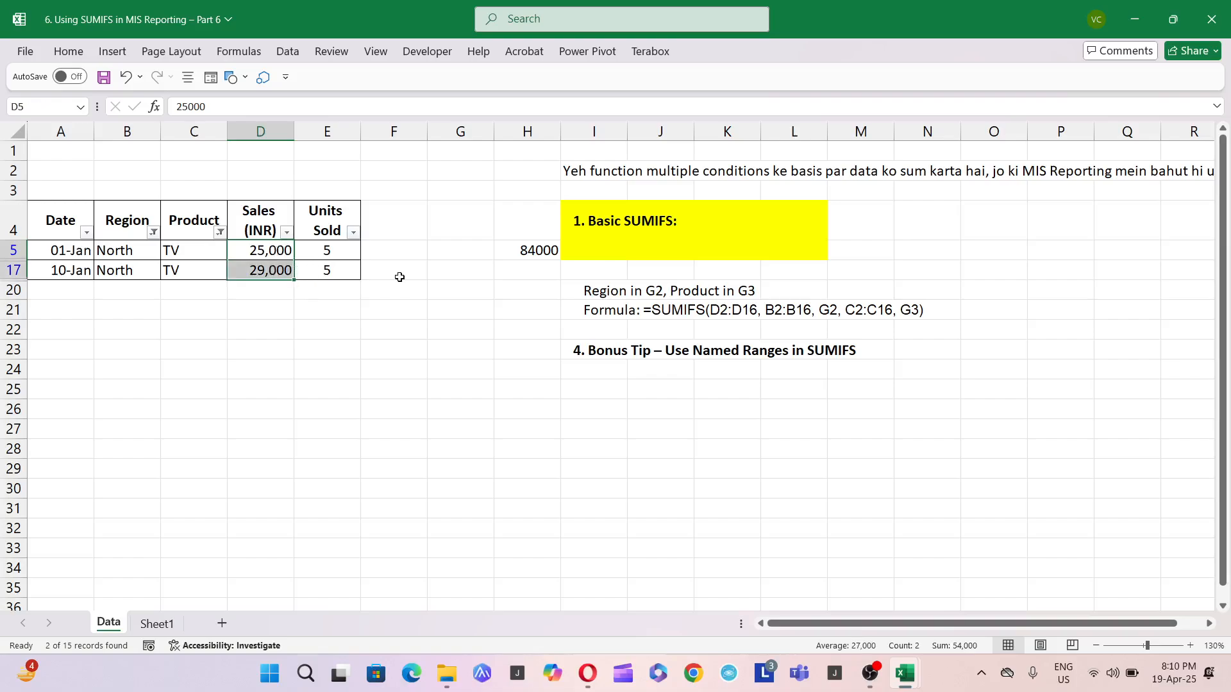
# - Clear all filters from the sales table and review the two-condition SUMIFS formula in H8
pyautogui.hotkey('alt', 'a')
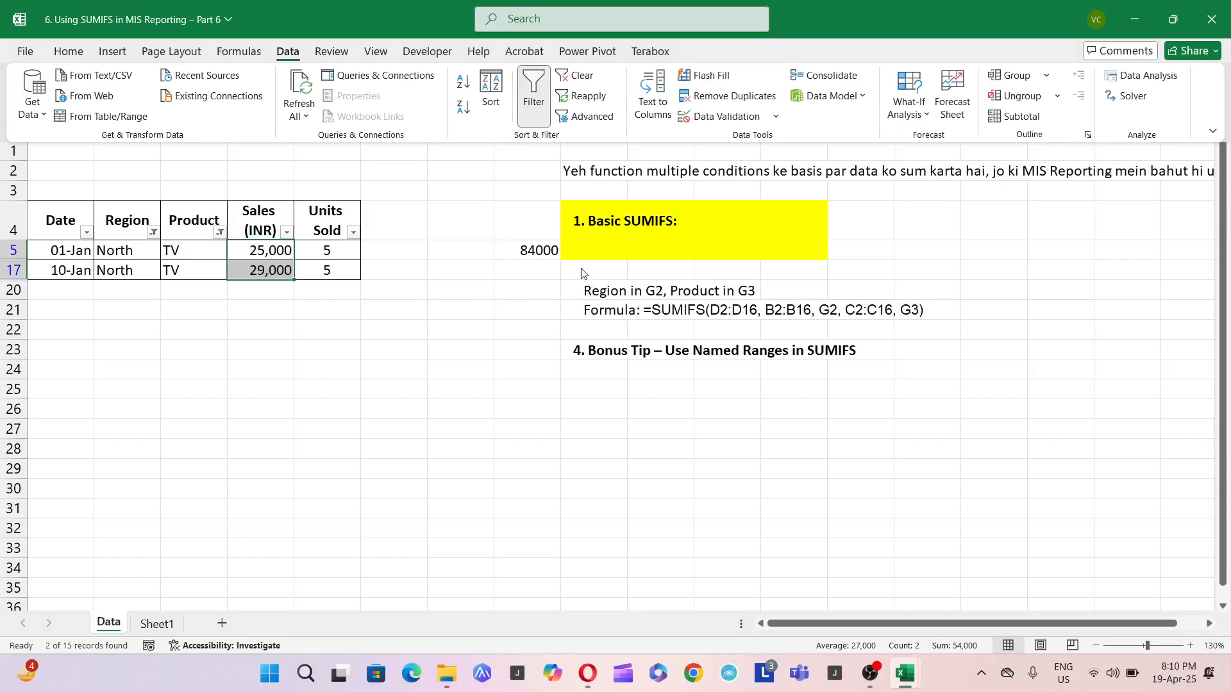
pyautogui.press('c')
pyautogui.click(551, 310)
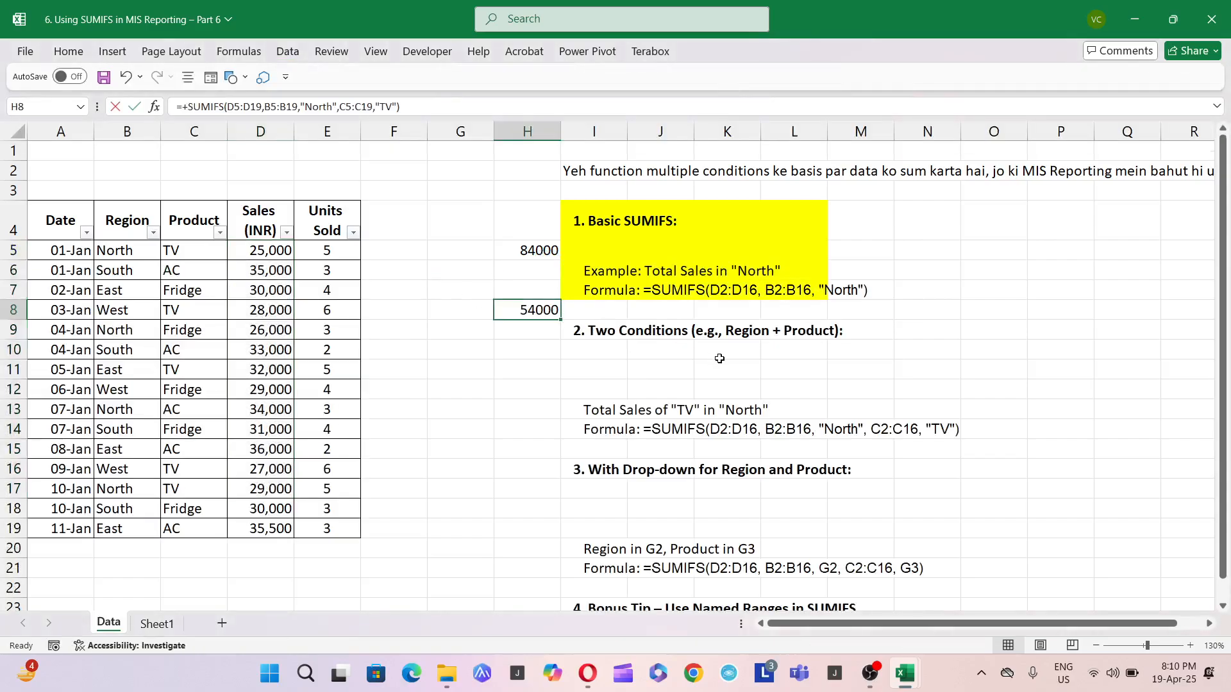
pyautogui.press('F2')
pyautogui.press('Escape')
# - Delete the SUMIFS results in H5:H8
pyautogui.scroll(-1, 728, 475)
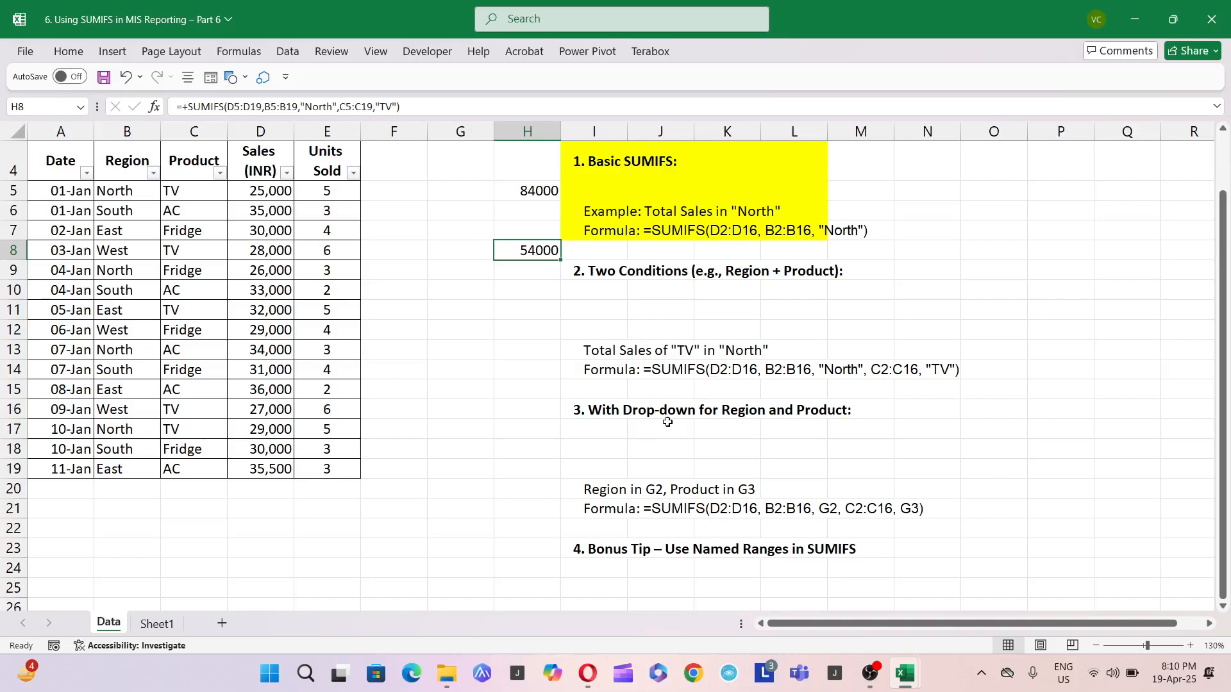
pyautogui.scroll(-1, 629, 394)
pyautogui.scroll(2, 629, 394)
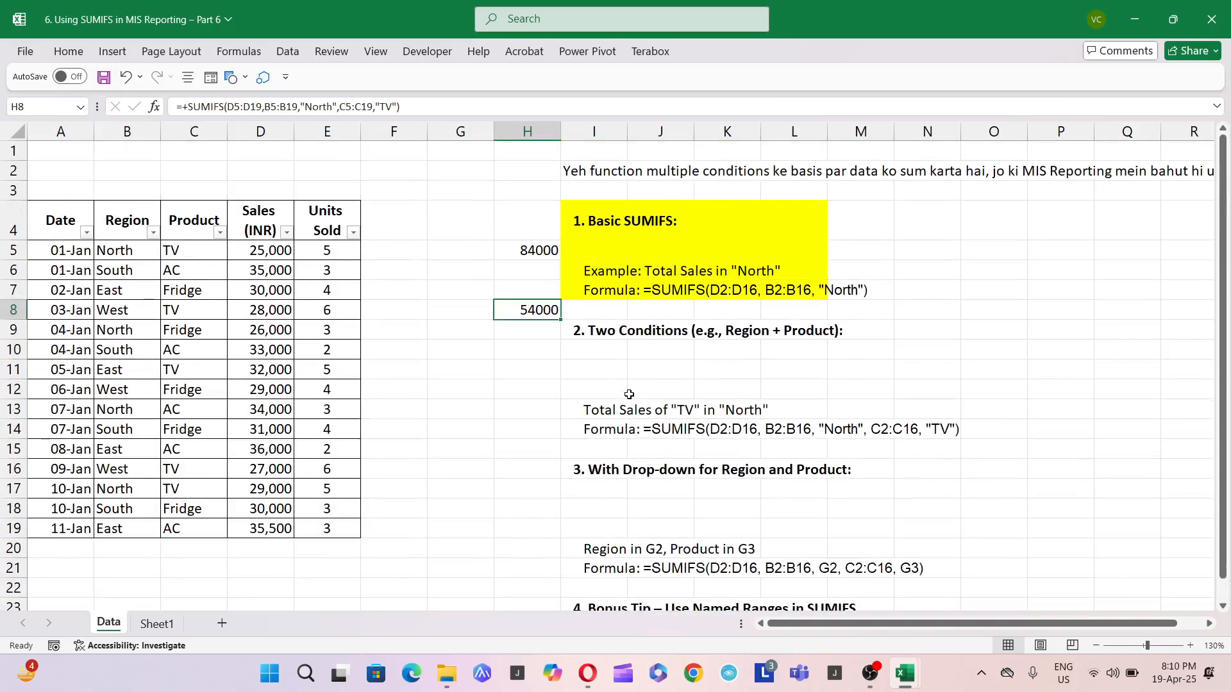
pyautogui.click(555, 252)
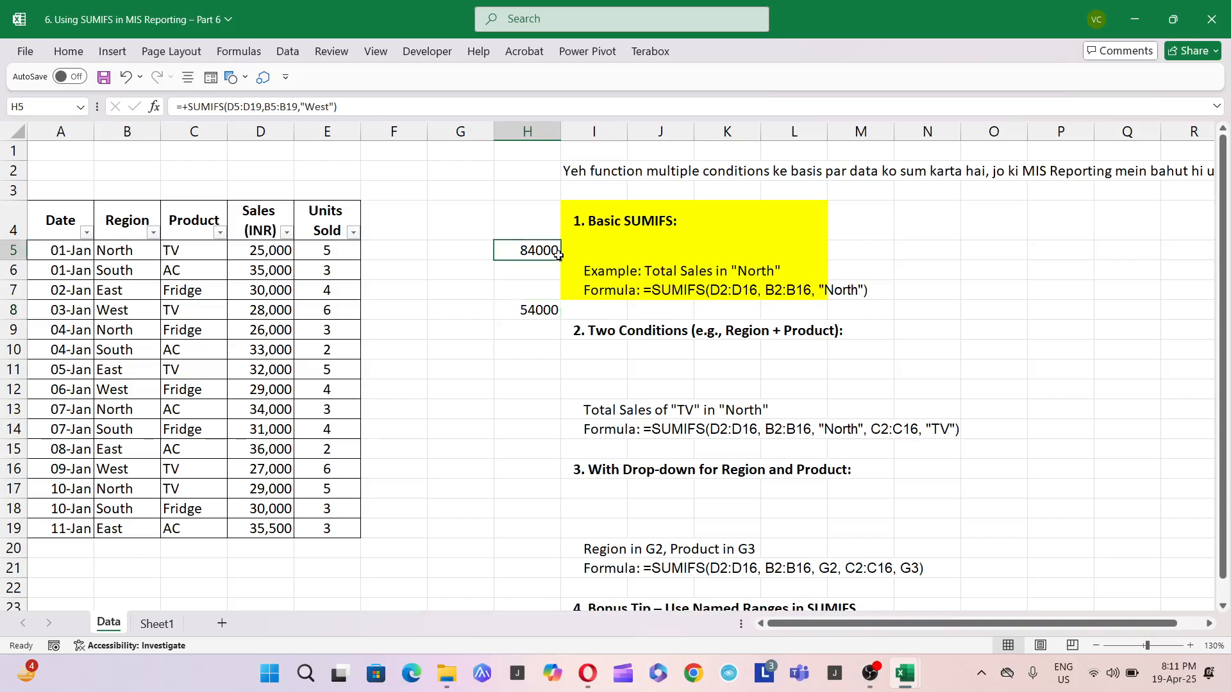
pyautogui.hotkey('shift', 'Down')
pyautogui.hotkey('shift', 'Down')
pyautogui.hotkey('shift', 'Down')
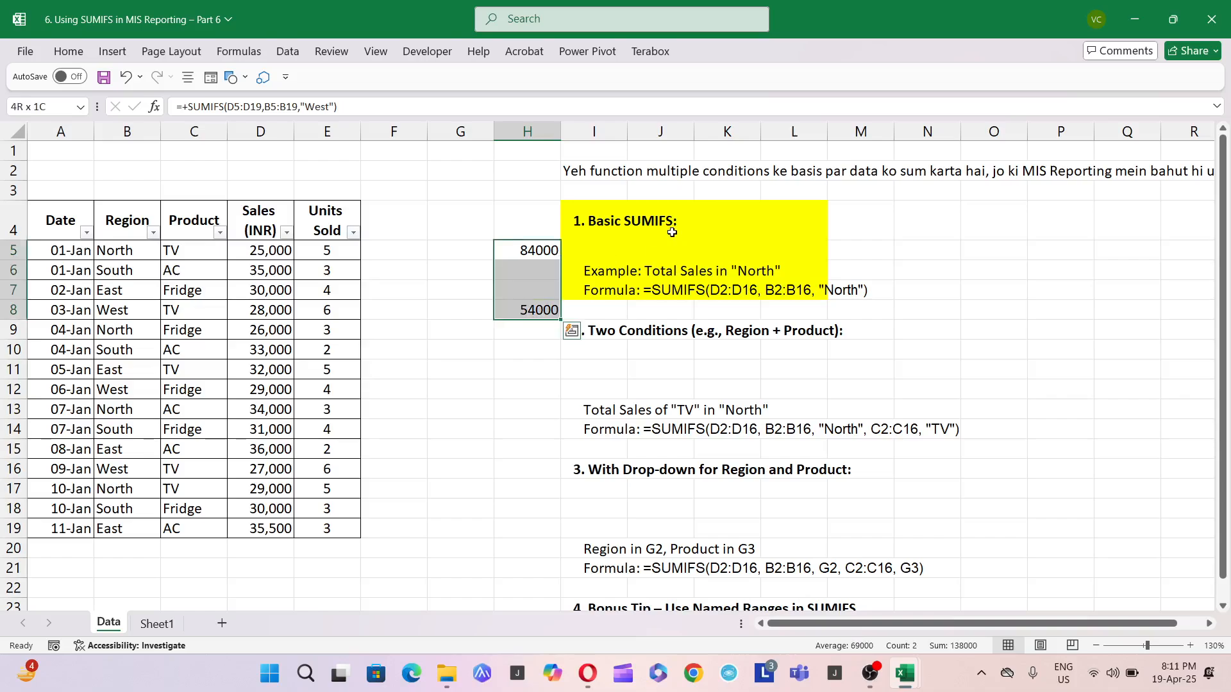
pyautogui.press('Delete')
# - Examine the region choices offered by the drop-down list in F5
pyautogui.press('Left')
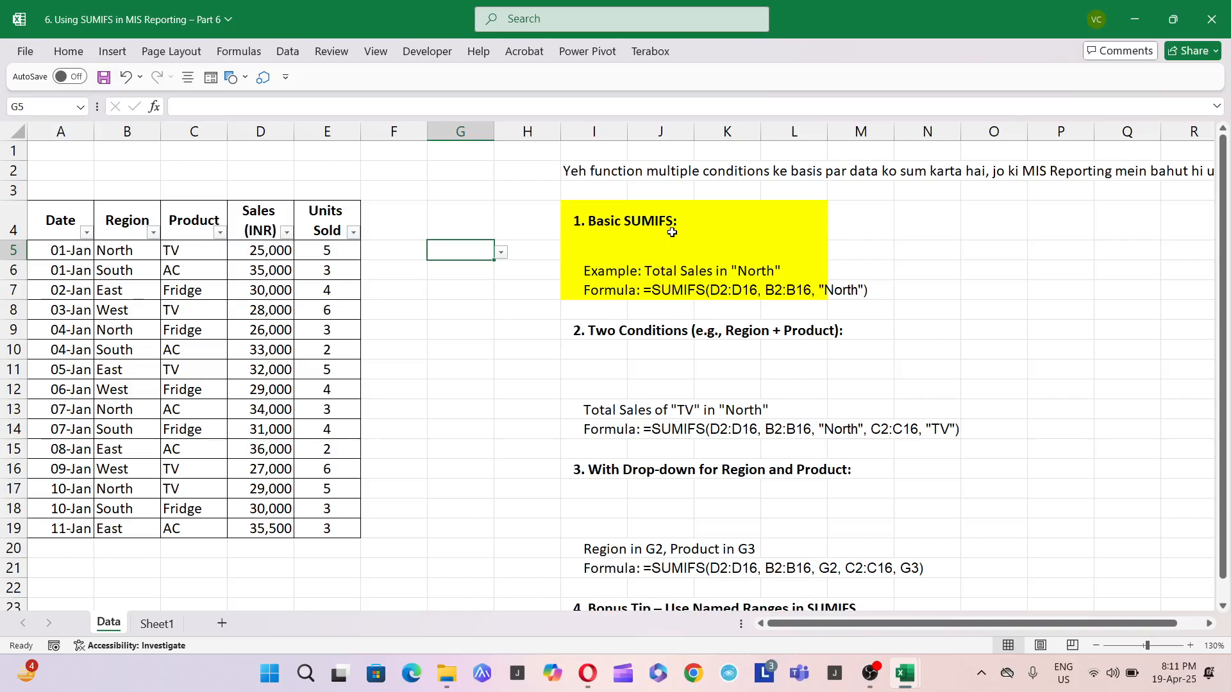
pyautogui.press('Left')
pyautogui.hotkey('alt', 'Down')
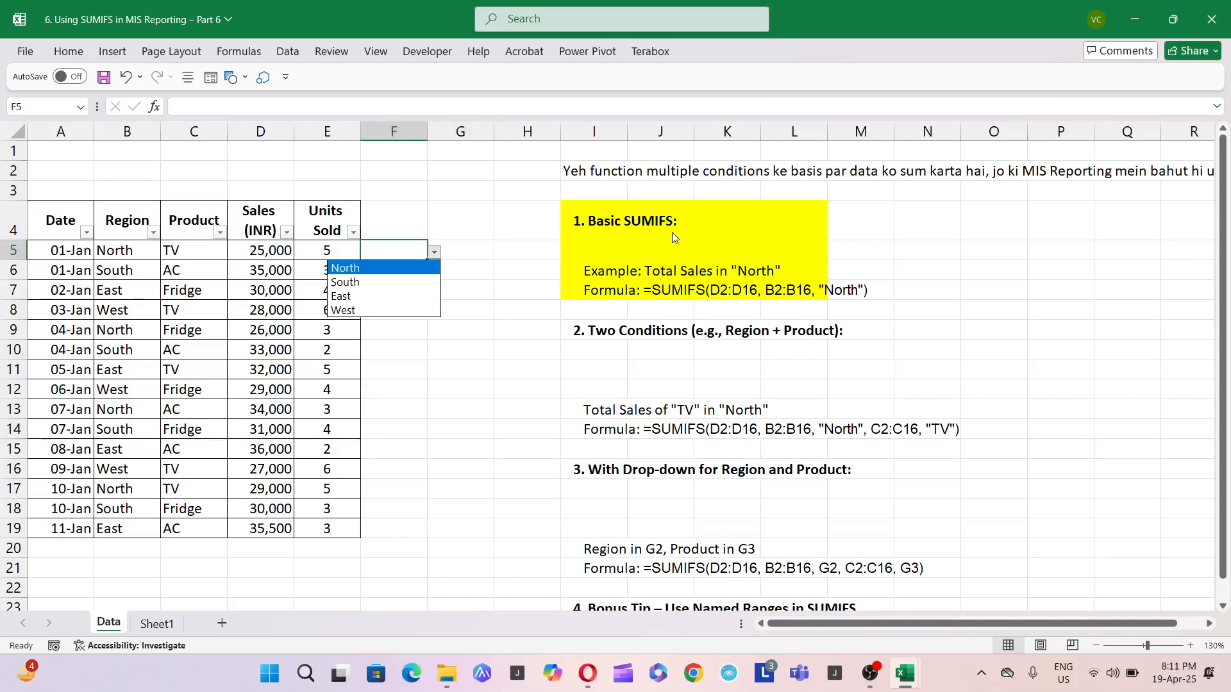
pyautogui.press('Escape')
pyautogui.hotkey('shift', 'Down')
pyautogui.hotkey('shift', 'Down')
pyautogui.hotkey('shift', 'Down')
pyautogui.hotkey('shift', 'Down')
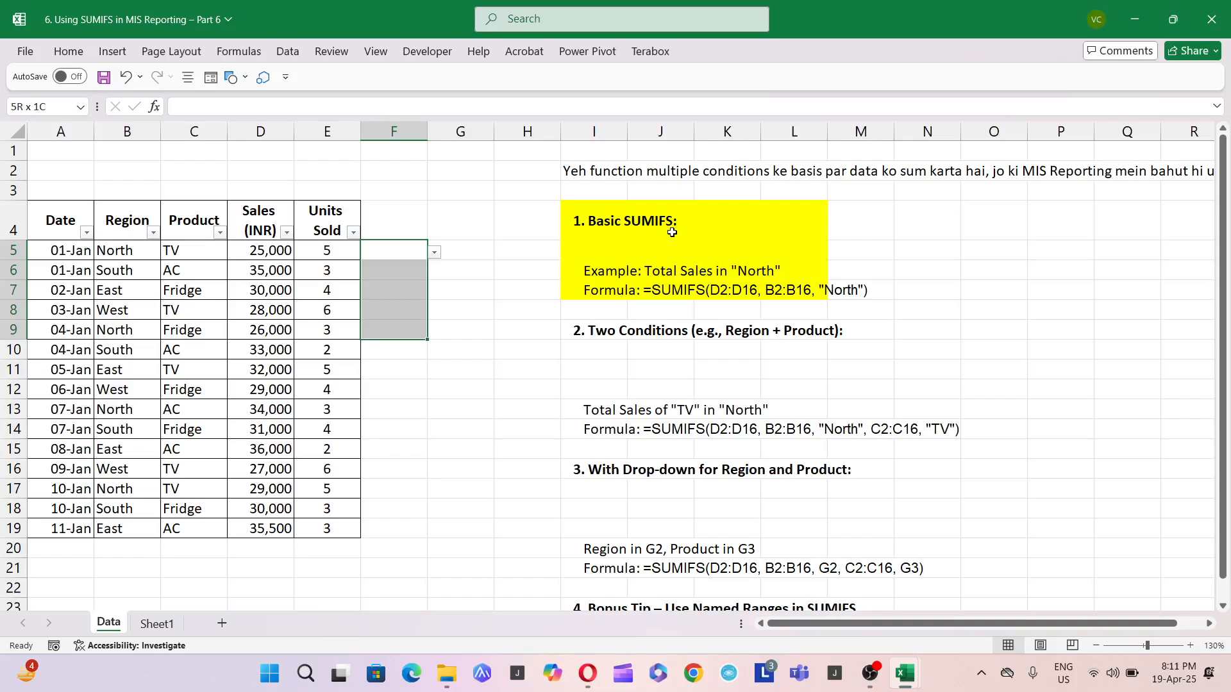
pyautogui.click(69, 51)
pyautogui.click(464, 274)
pyautogui.click(482, 255)
pyautogui.click(514, 254)
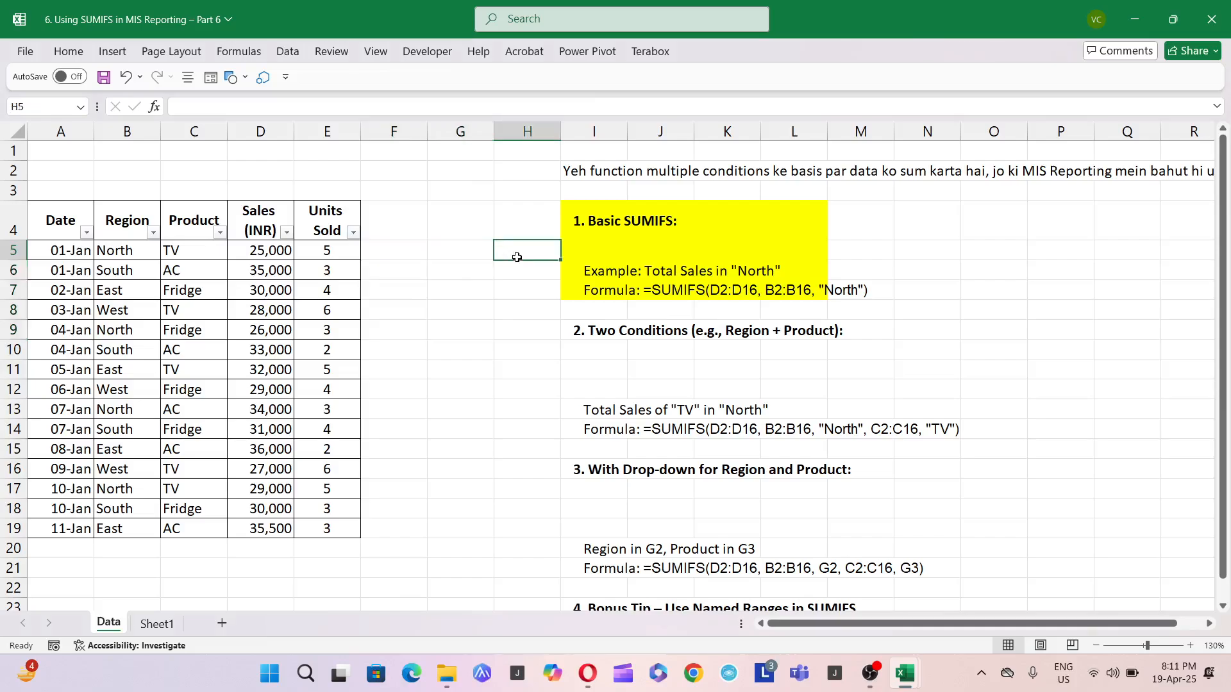
pyautogui.click(418, 252)
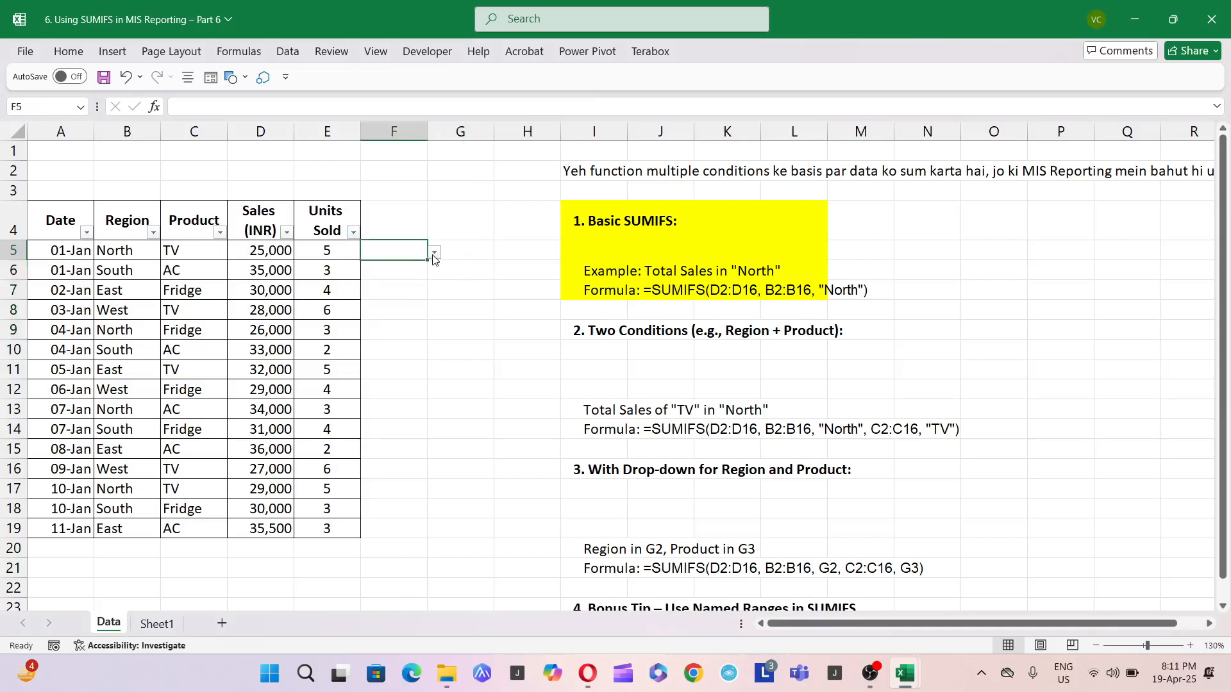
pyautogui.click(436, 254)
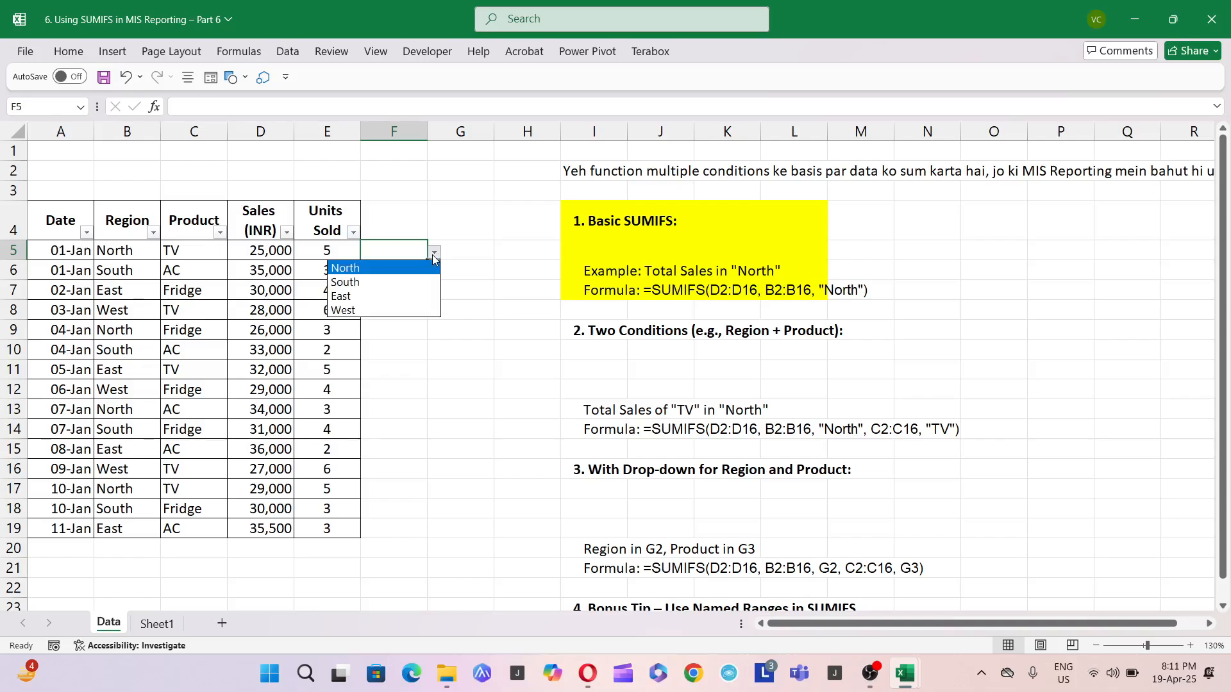
pyautogui.click(526, 253)
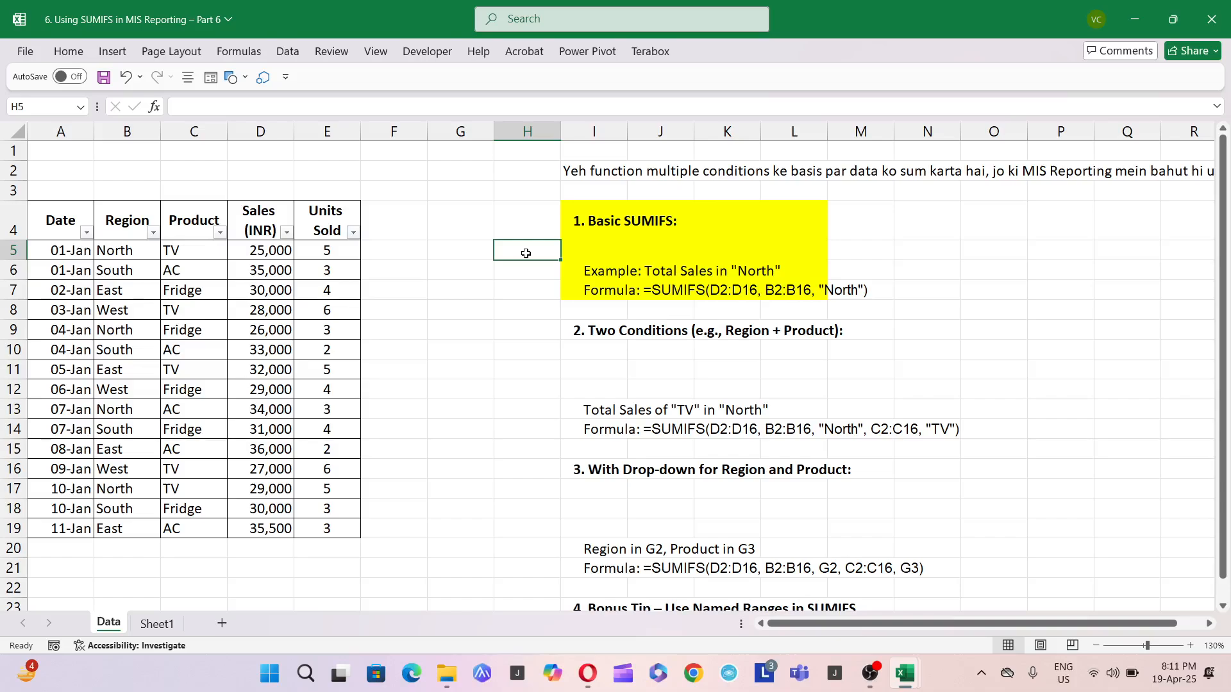
pyautogui.write('+su')
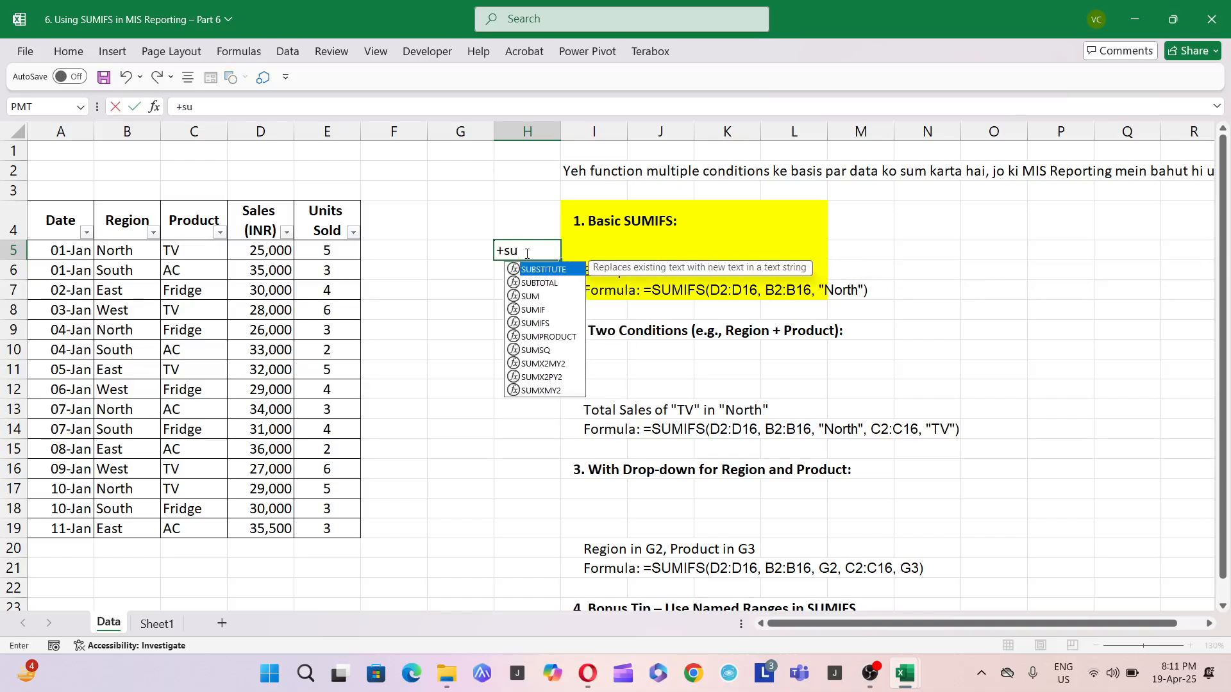
pyautogui.write('mifs')
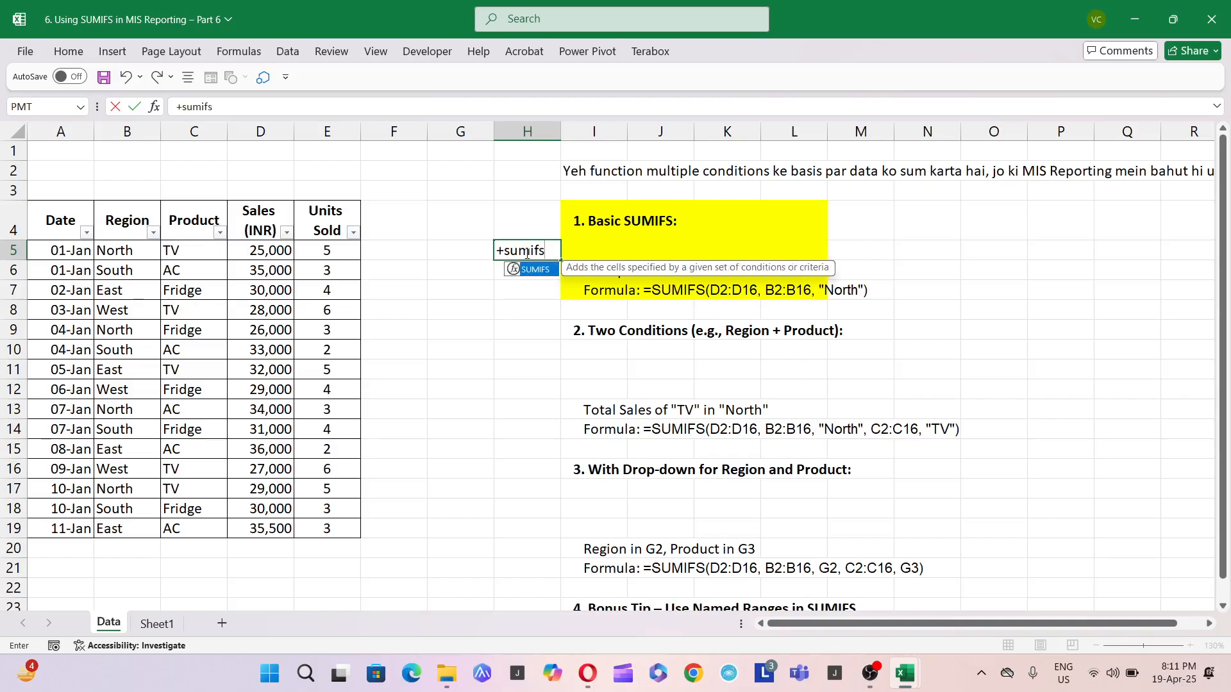
pyautogui.write('(')
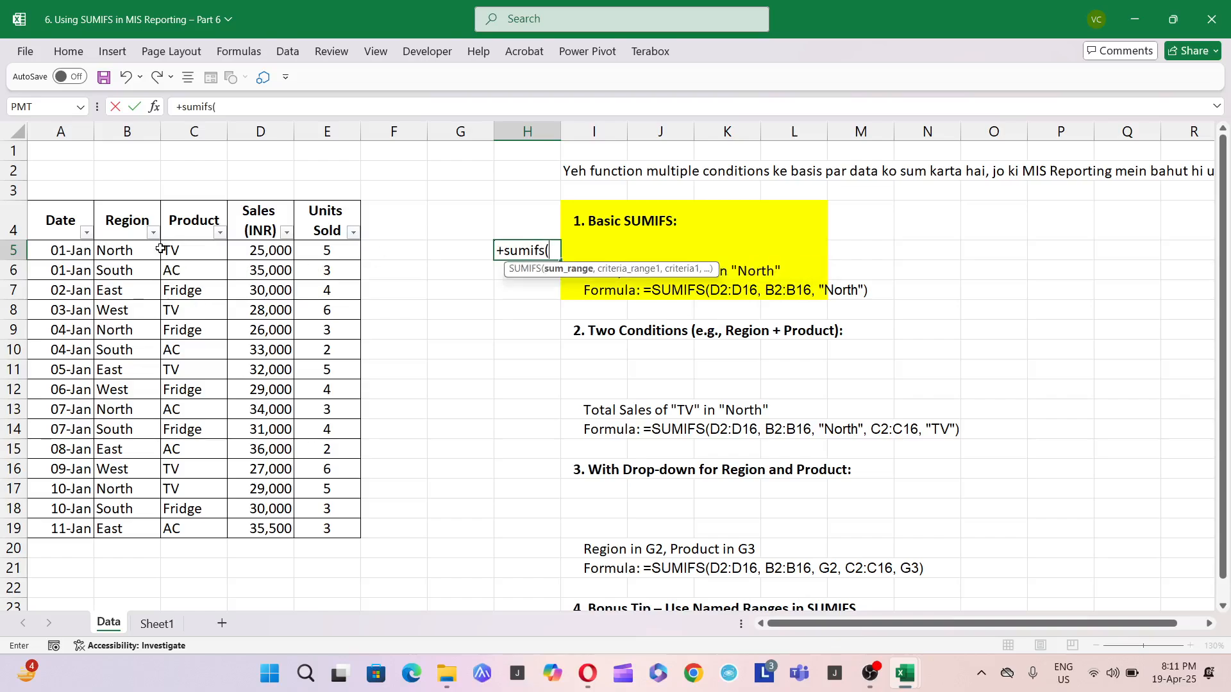
pyautogui.moveTo(250, 246); pyautogui.dragTo(273, 525)
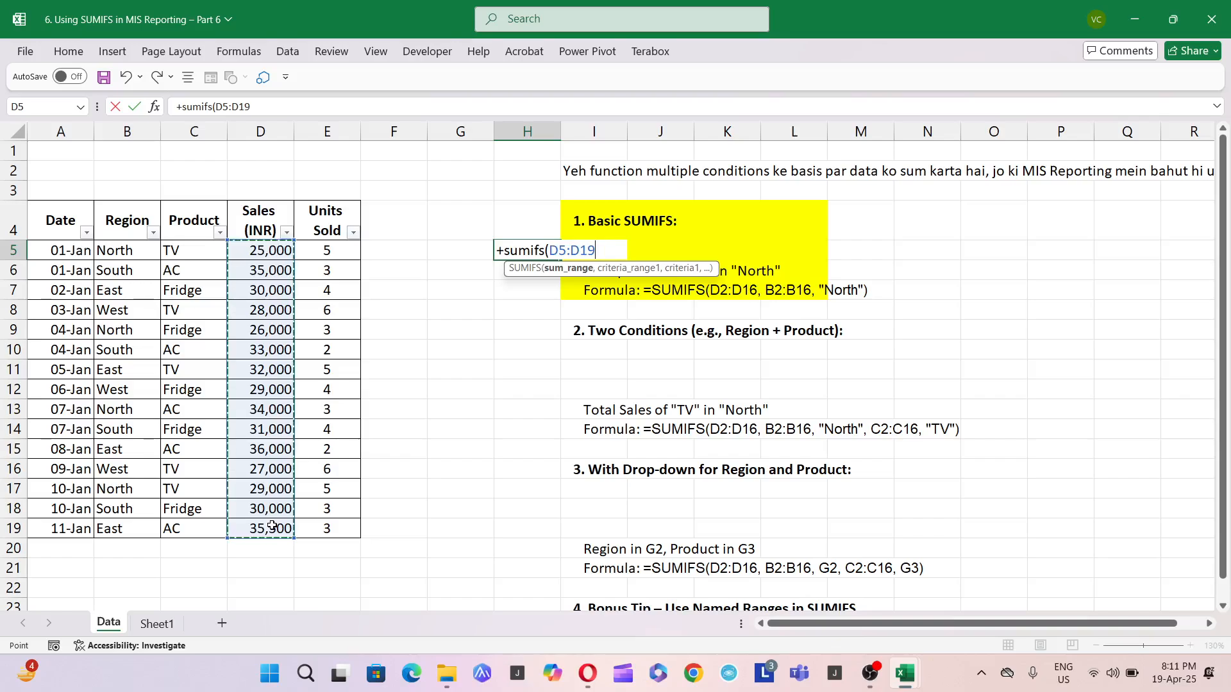
pyautogui.write(',')
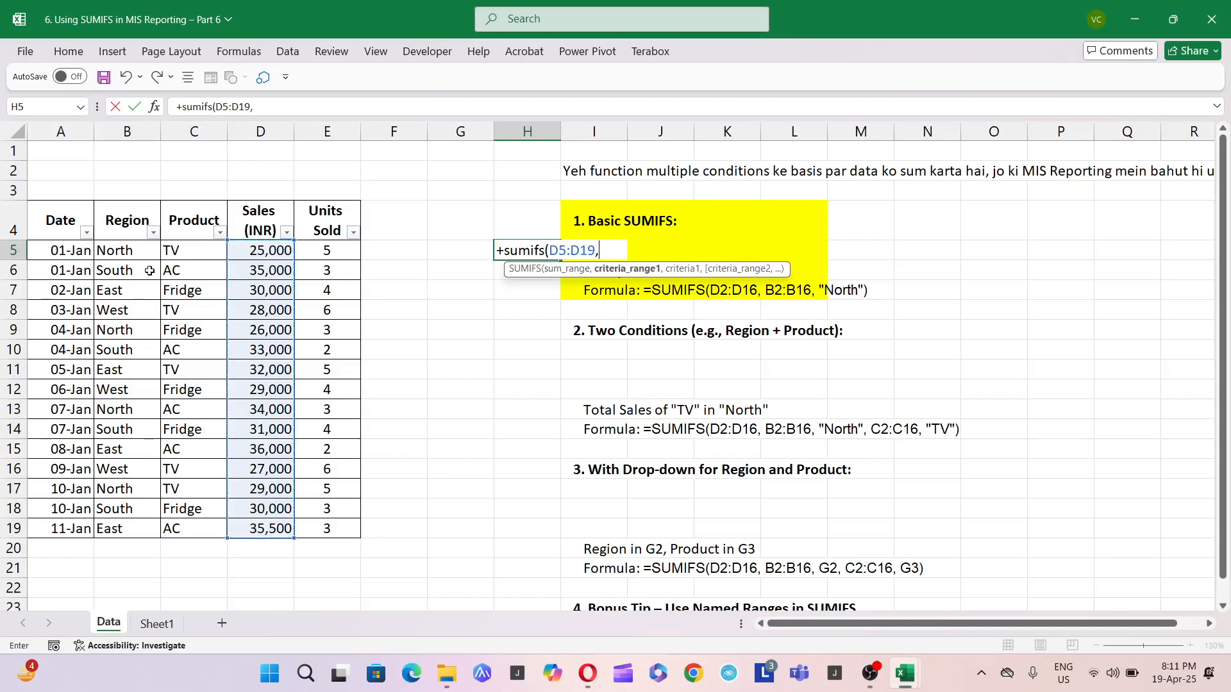
pyautogui.moveTo(116, 254); pyautogui.dragTo(138, 527)
pyautogui.write(',')
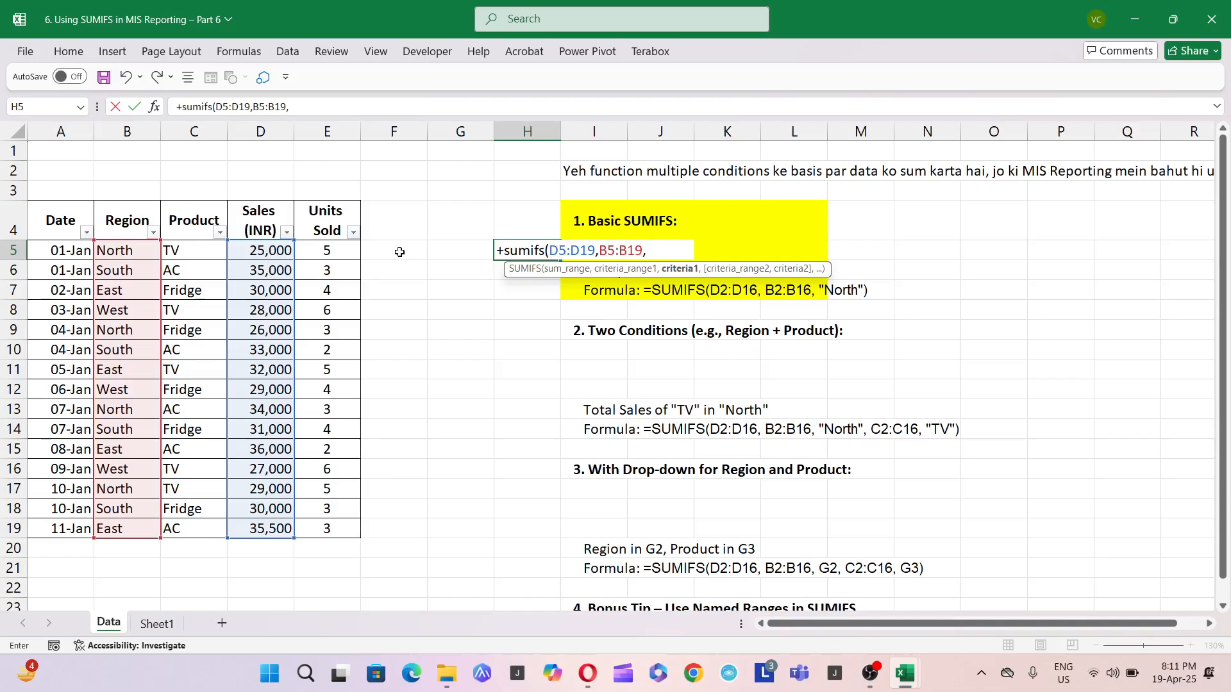
pyautogui.click(400, 252)
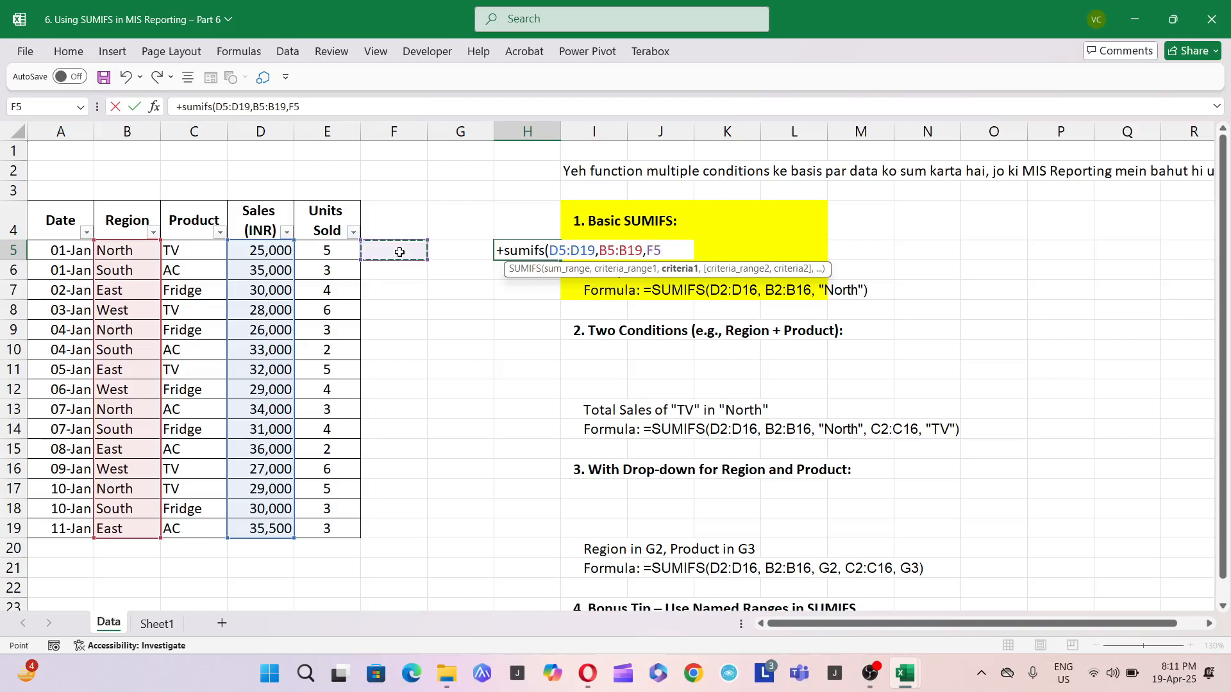
pyautogui.write(',')
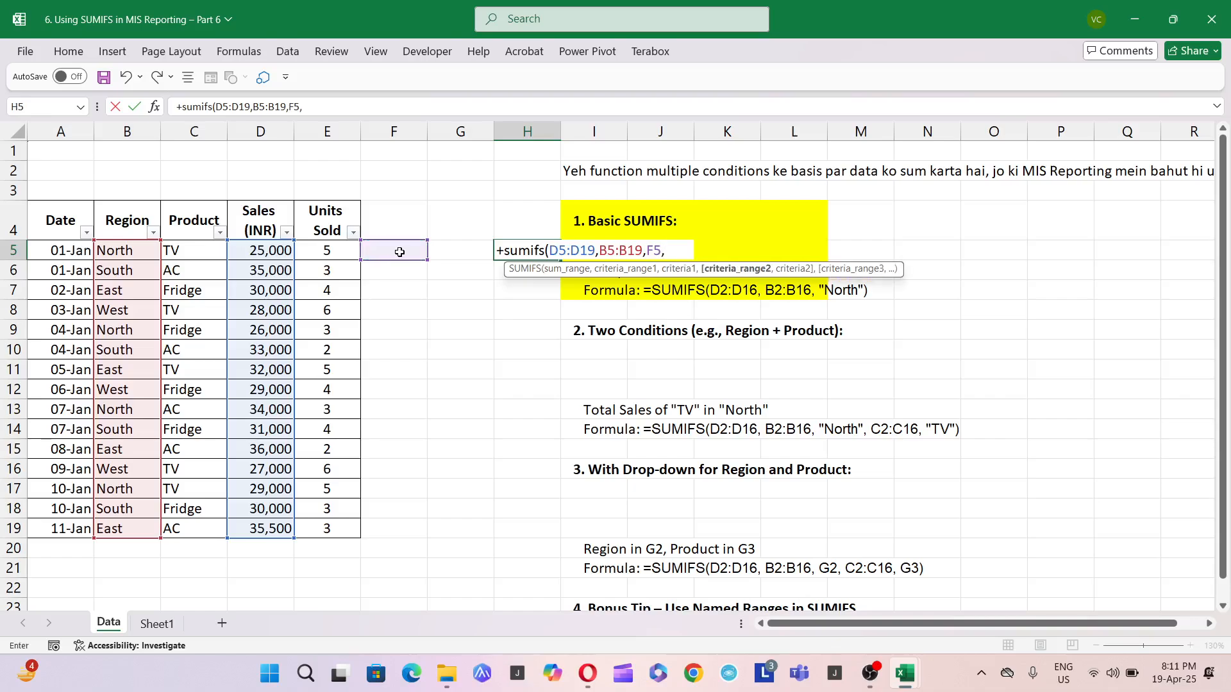
pyautogui.press('Escape')
# - Check the drop-down choices in F5 for region and in G5 for product
pyautogui.click(416, 250)
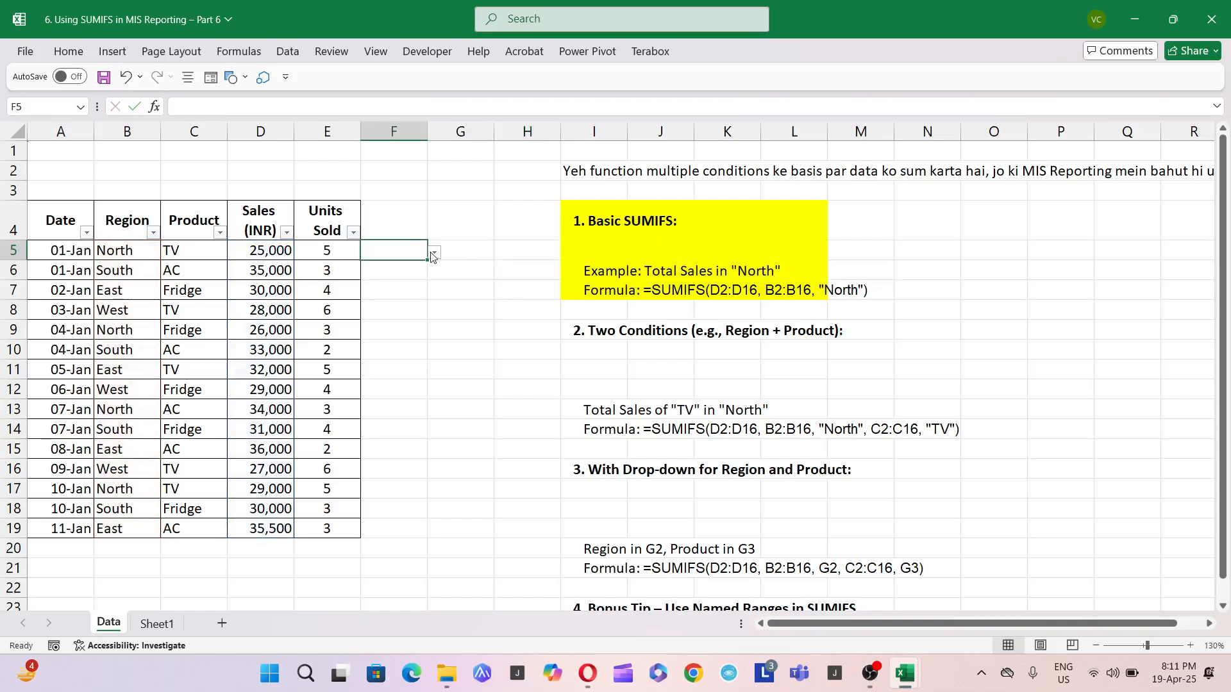
pyautogui.click(434, 252)
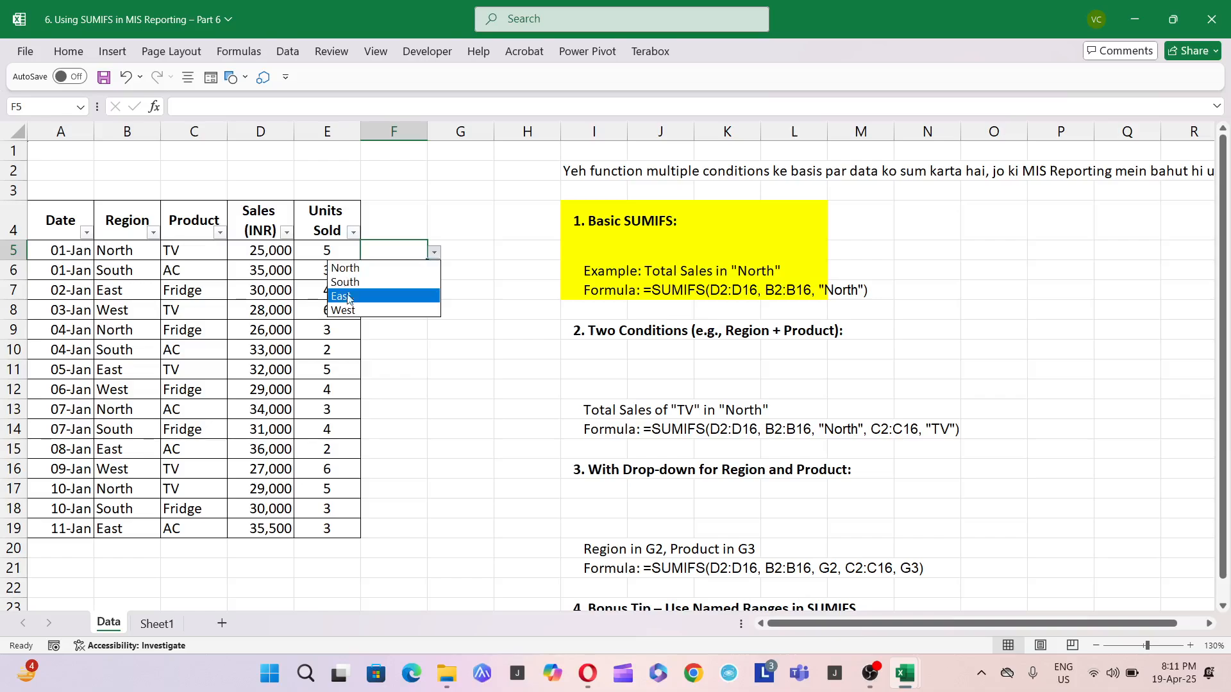
pyautogui.click(466, 248)
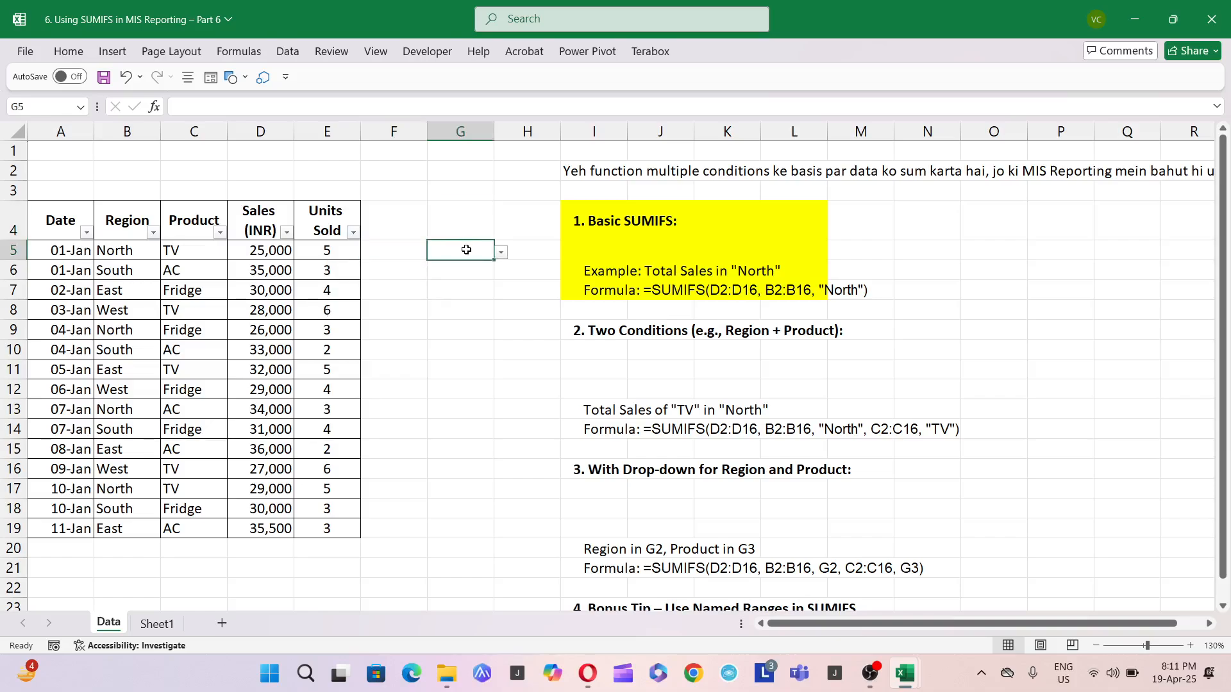
pyautogui.click(501, 253)
# - Begin a SUMIFS formula in H5 with the sales values $D$5:$D$19 as the absolute sum range
pyautogui.click(526, 254)
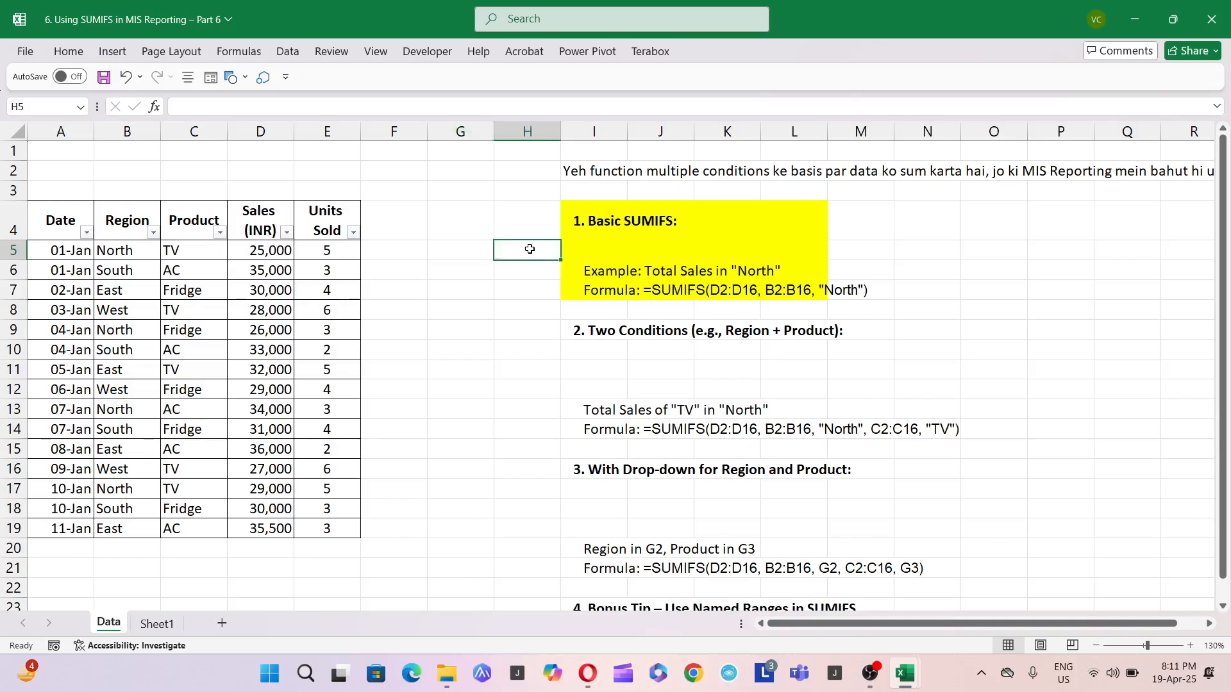
pyautogui.write('+sumifs')
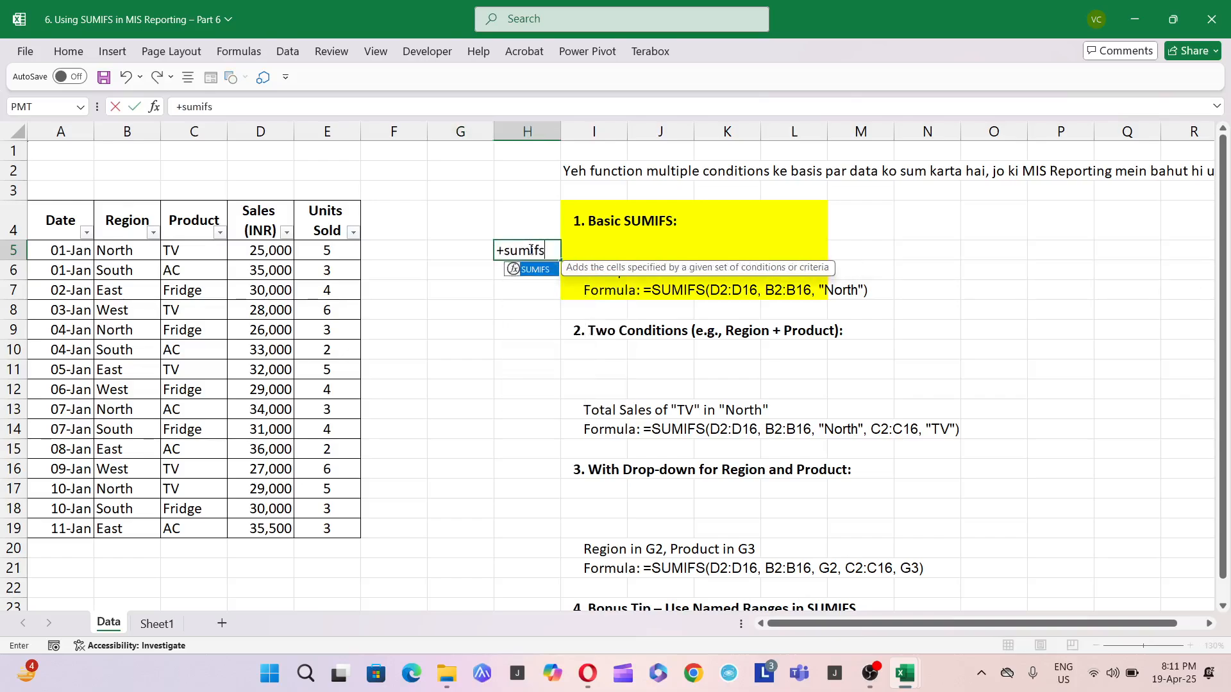
pyautogui.write('(')
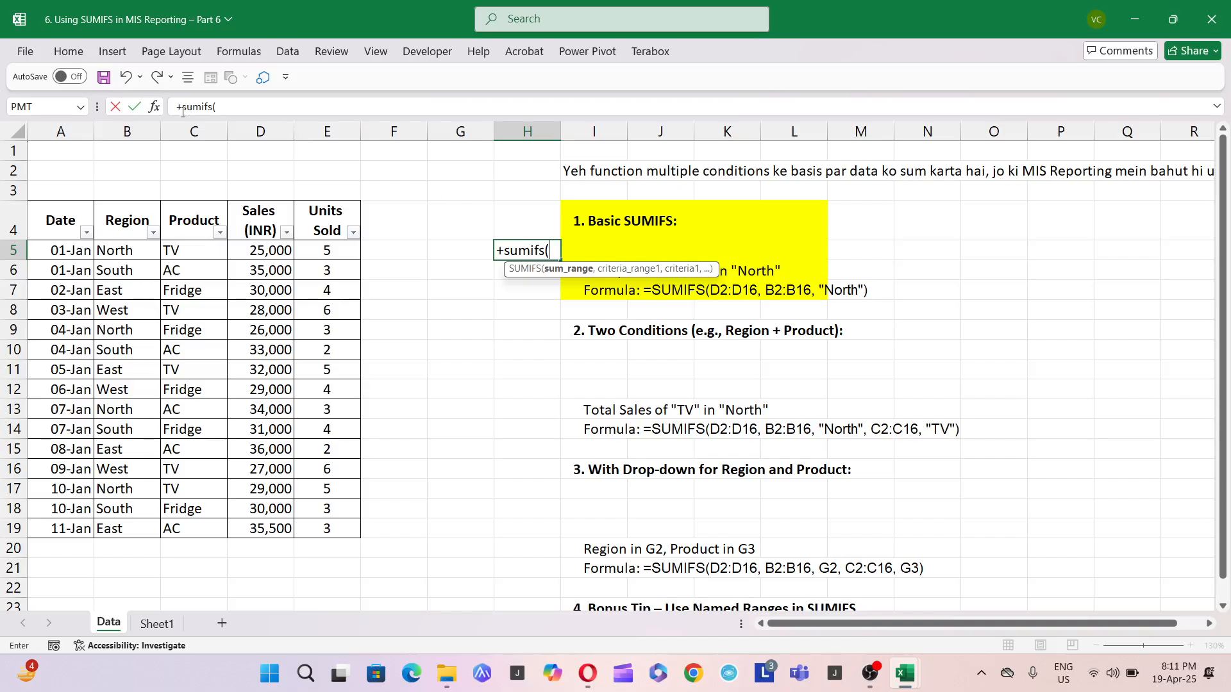
pyautogui.moveTo(259, 250); pyautogui.dragTo(261, 538)
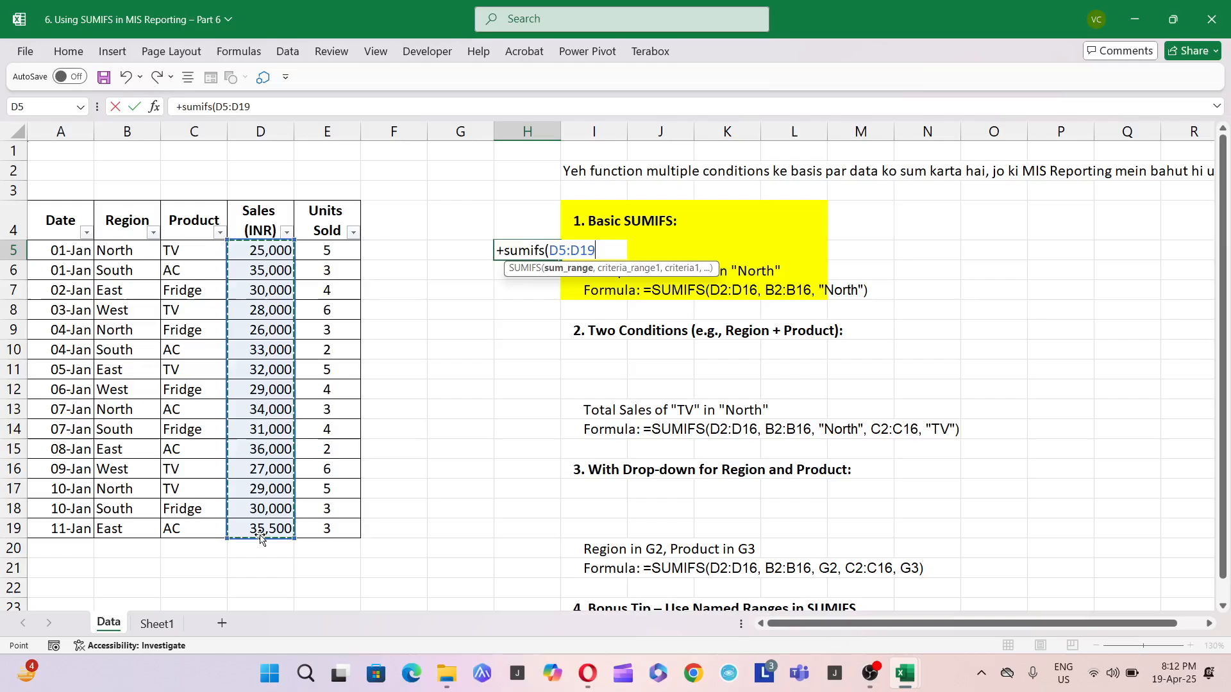
pyautogui.write(',')
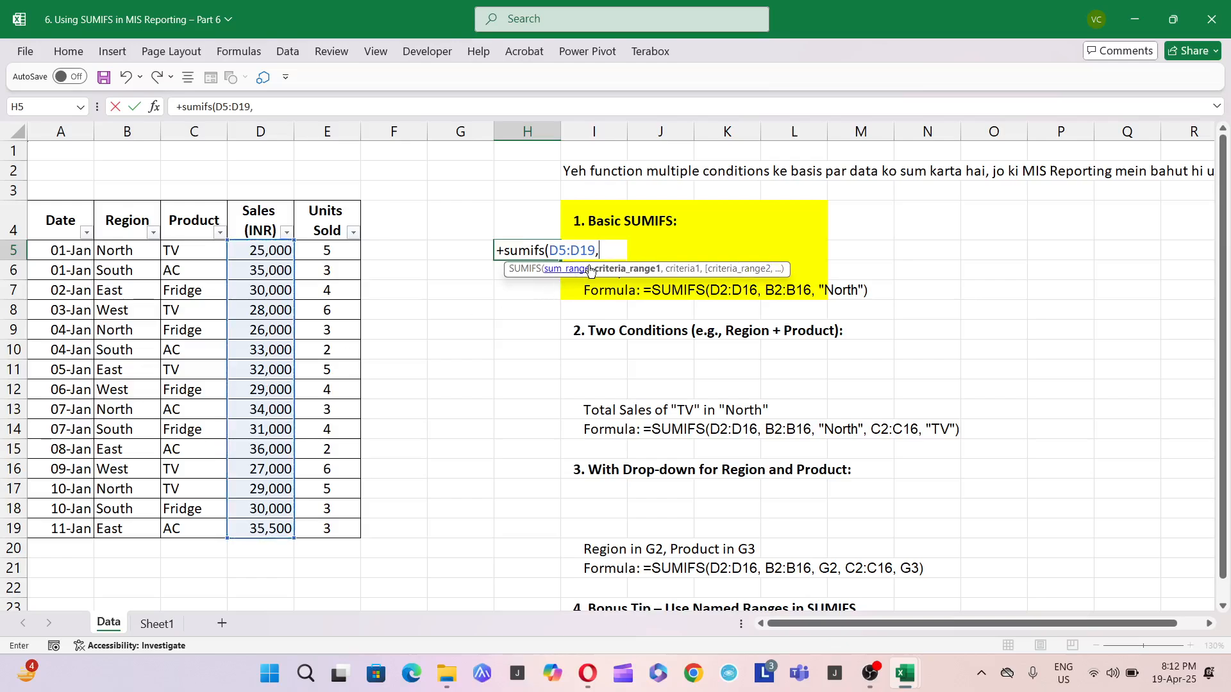
pyautogui.click(583, 250)
pyautogui.press('F4')
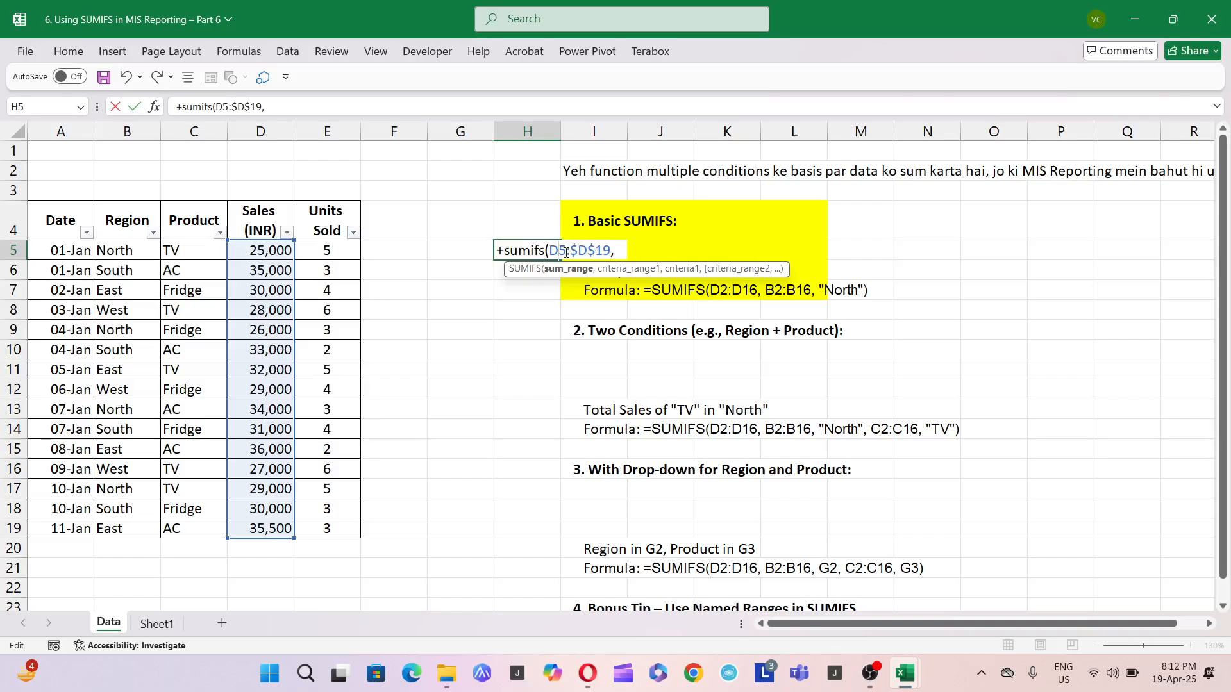
pyautogui.press('F4')
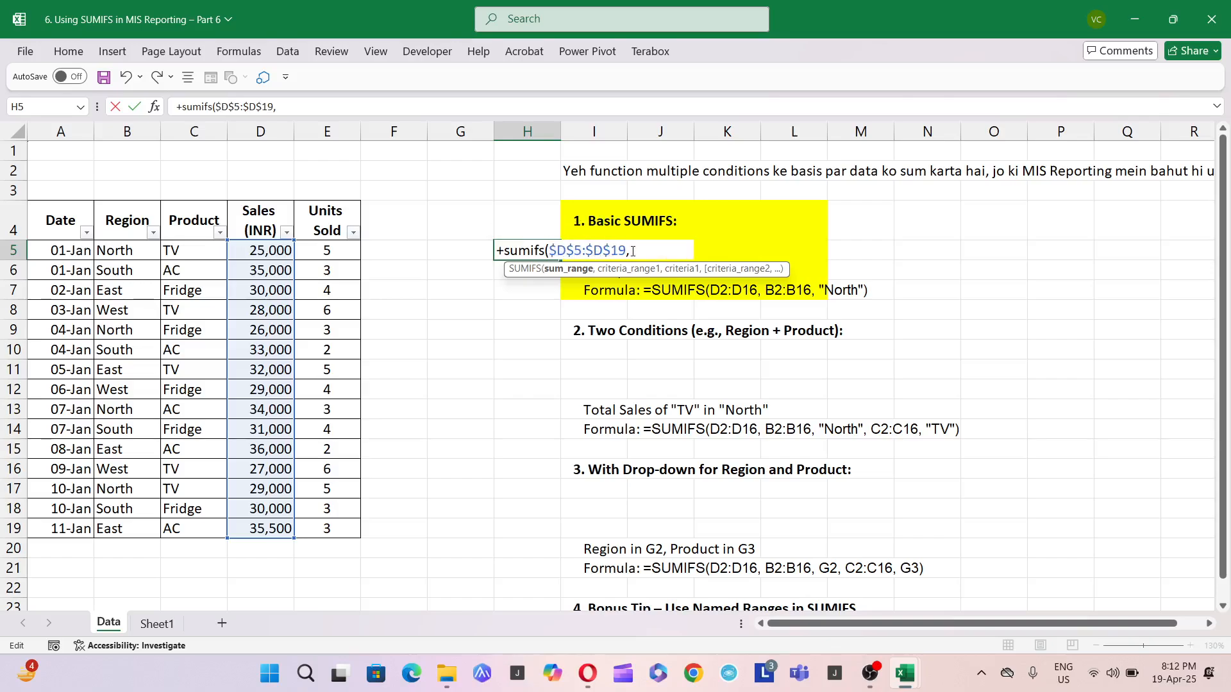
pyautogui.click(632, 250)
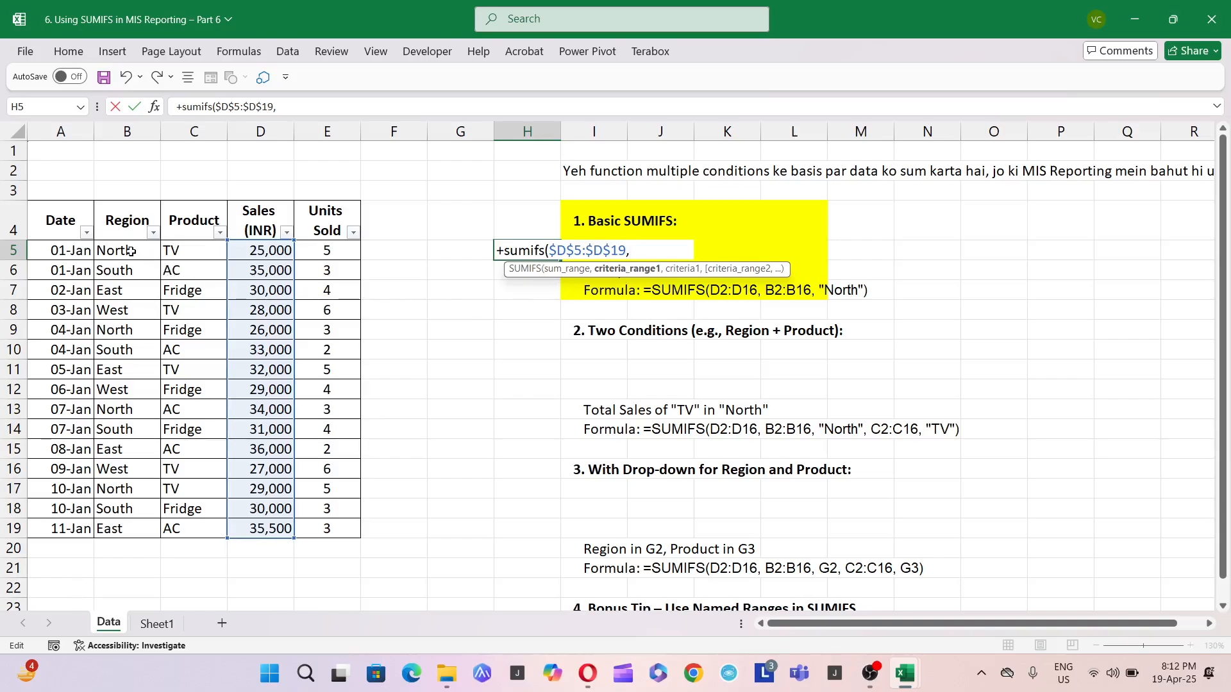
# - Add the region column $B$5:$B$19 as the first criteria range, with F5 as its criterion
pyautogui.moveTo(129, 250); pyautogui.dragTo(133, 537)
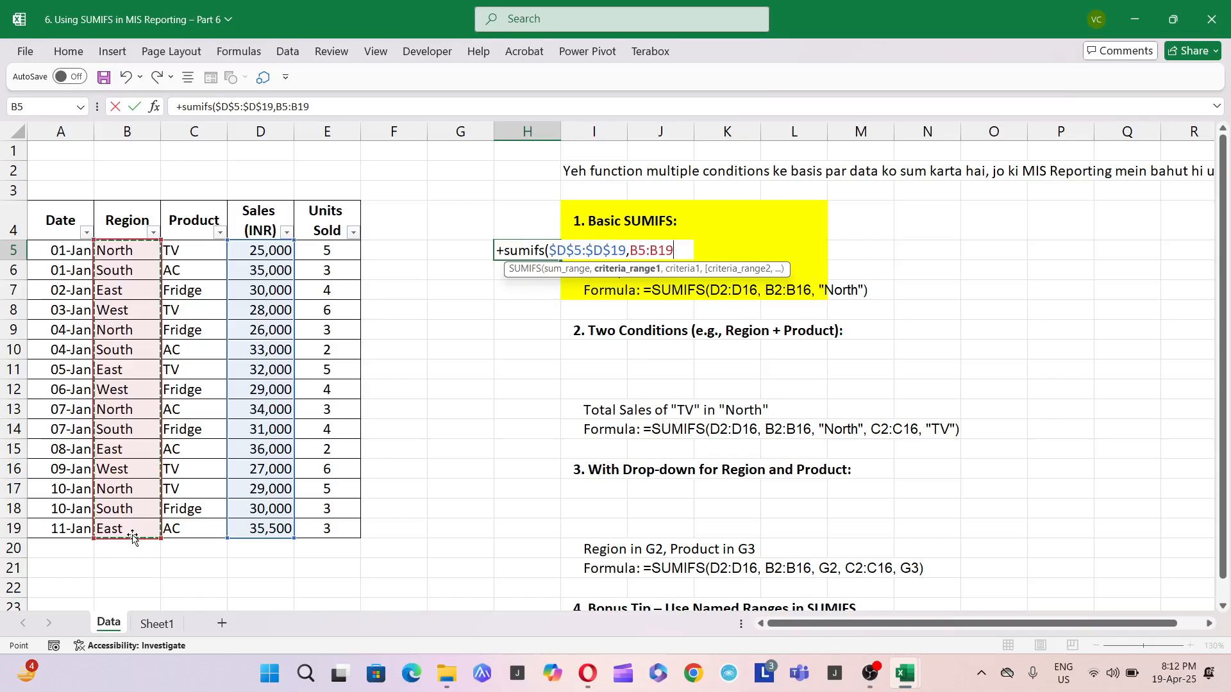
pyautogui.press('F4')
pyautogui.write(',')
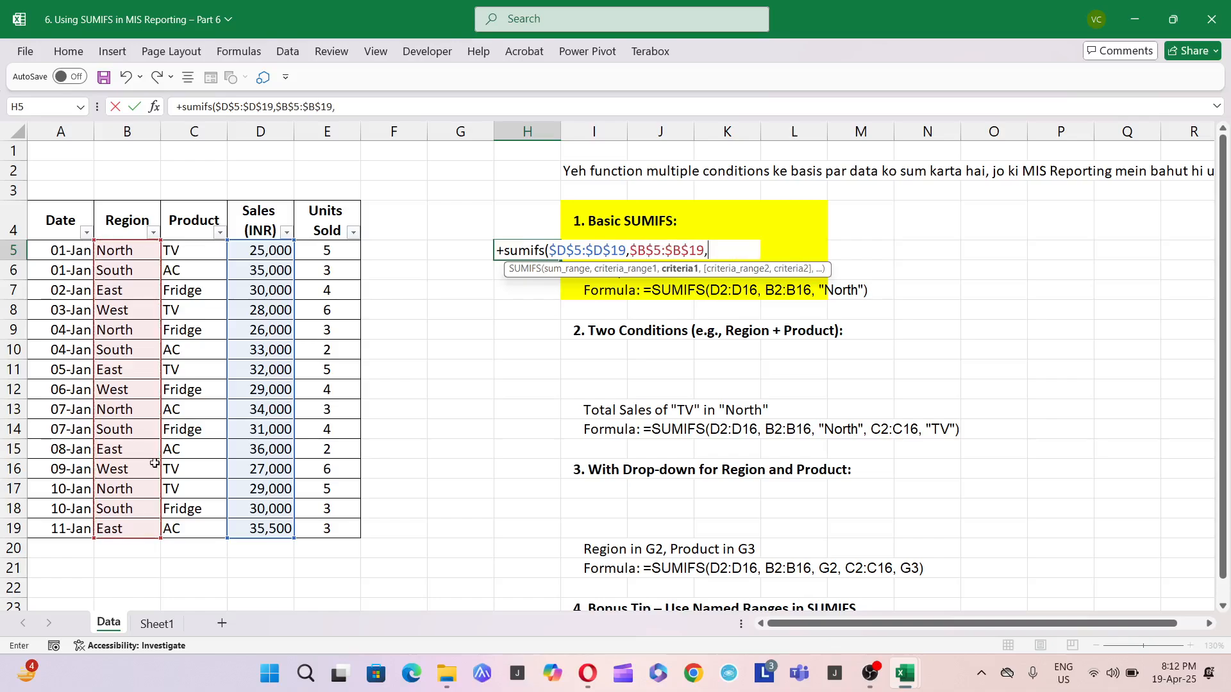
pyautogui.click(395, 253)
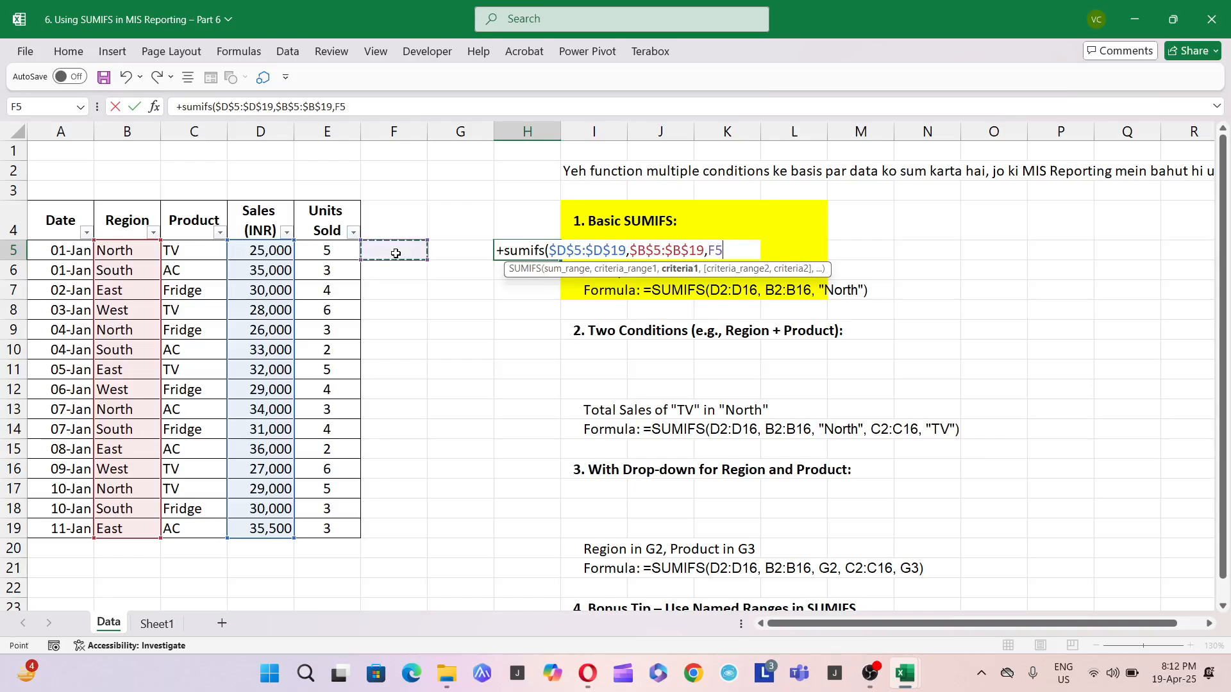
pyautogui.write(',')
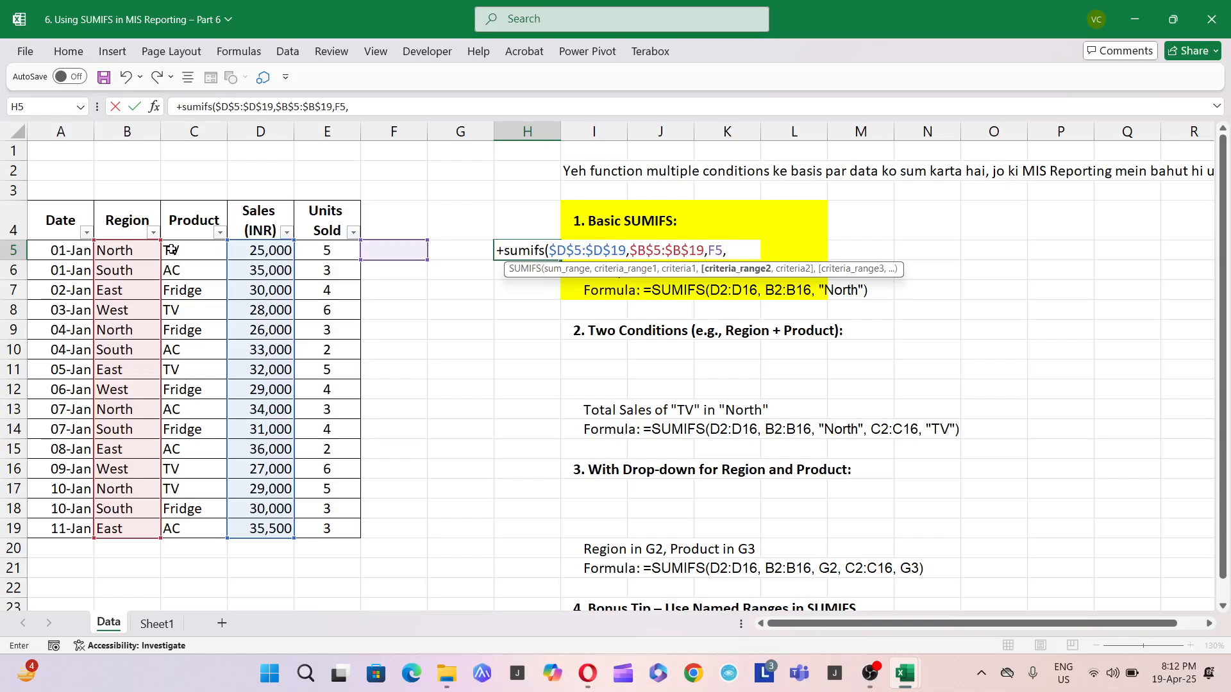
pyautogui.moveTo(171, 250); pyautogui.dragTo(174, 520)
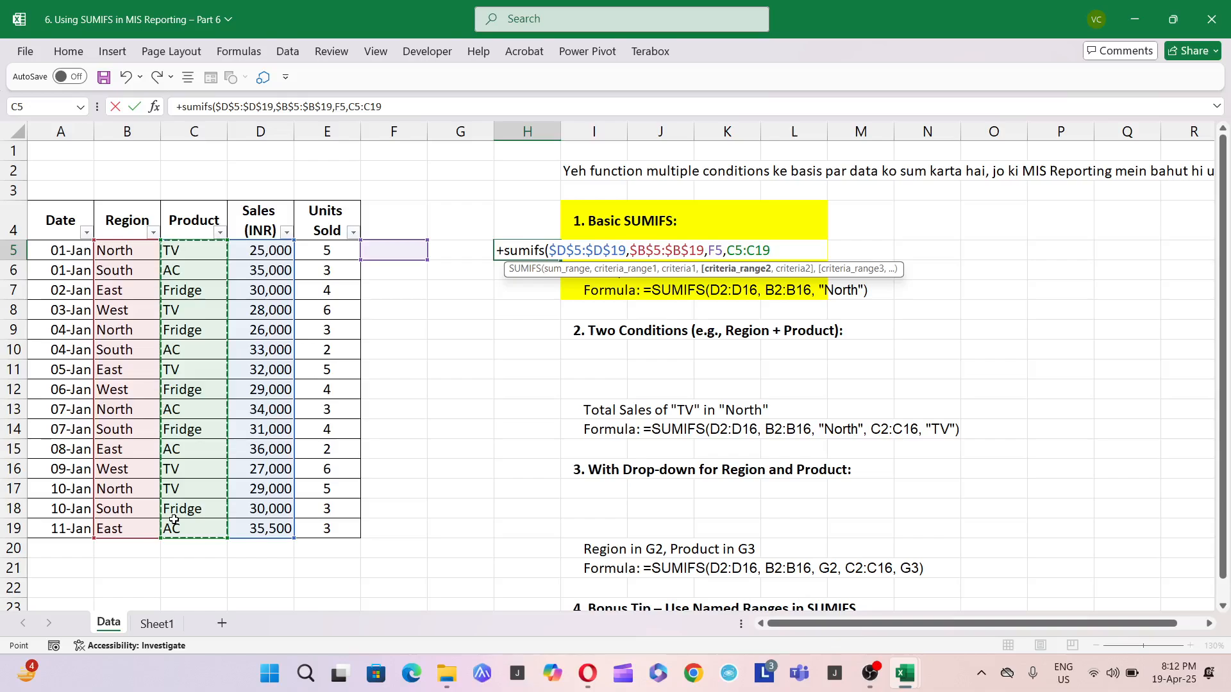
pyautogui.press('F4')
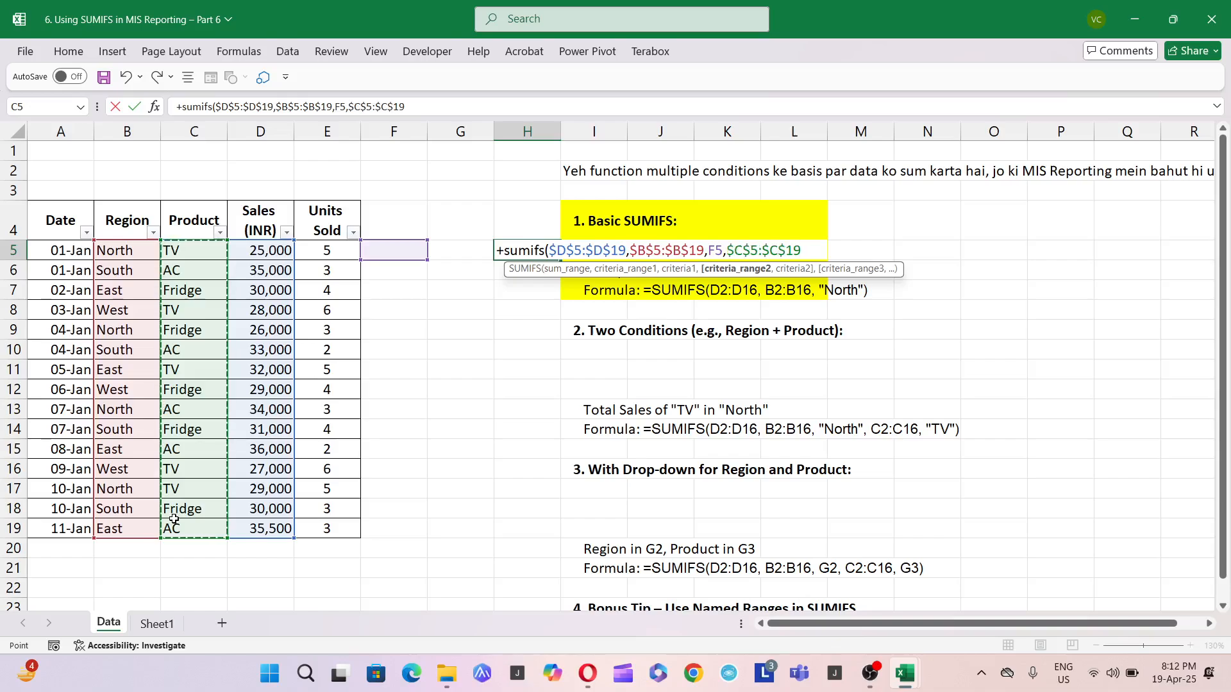
pyautogui.click(452, 257)
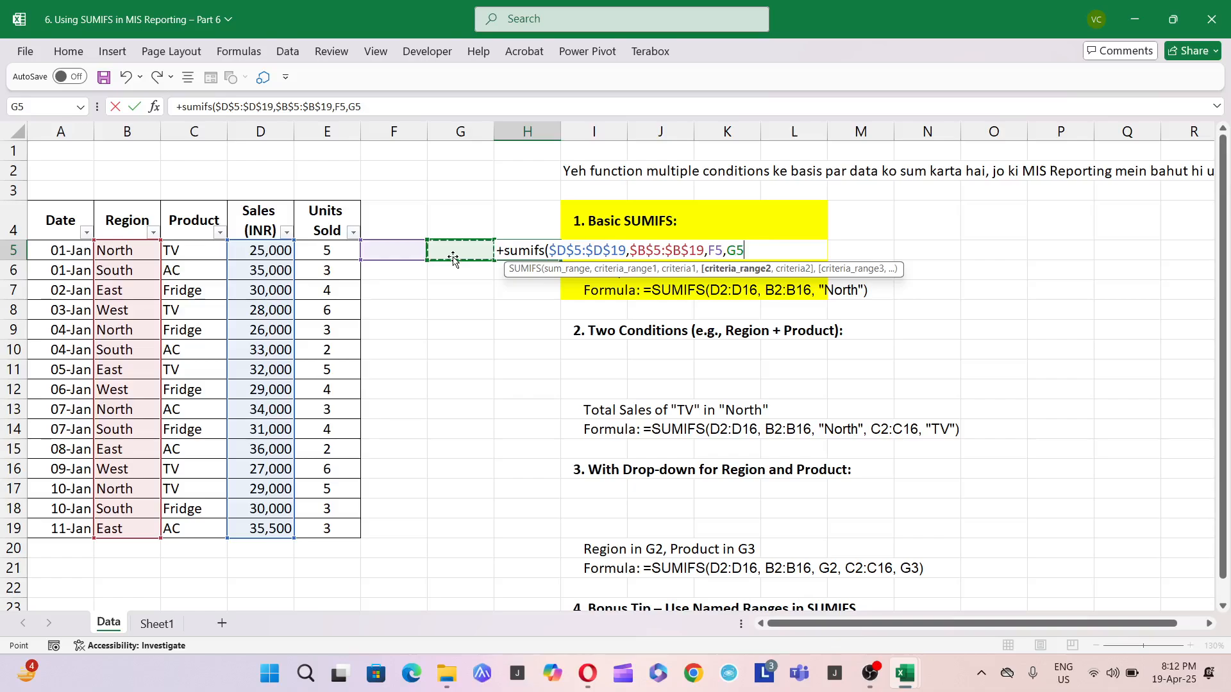
pyautogui.press('Return')
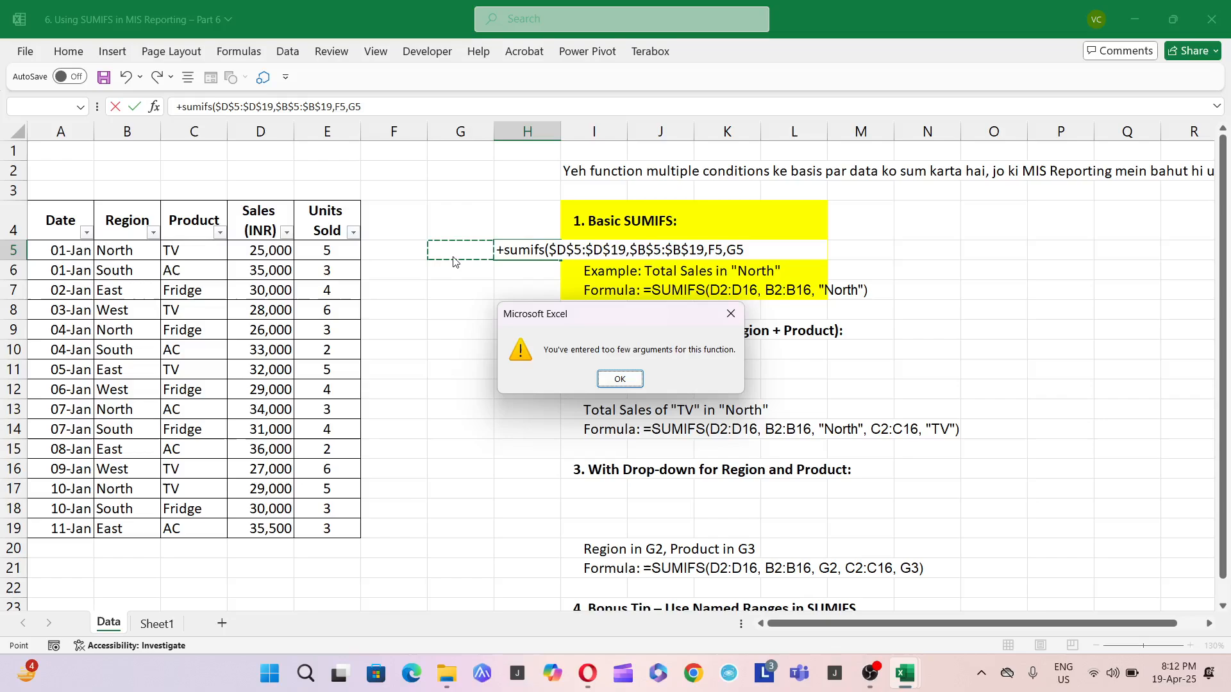
pyautogui.press('Return')
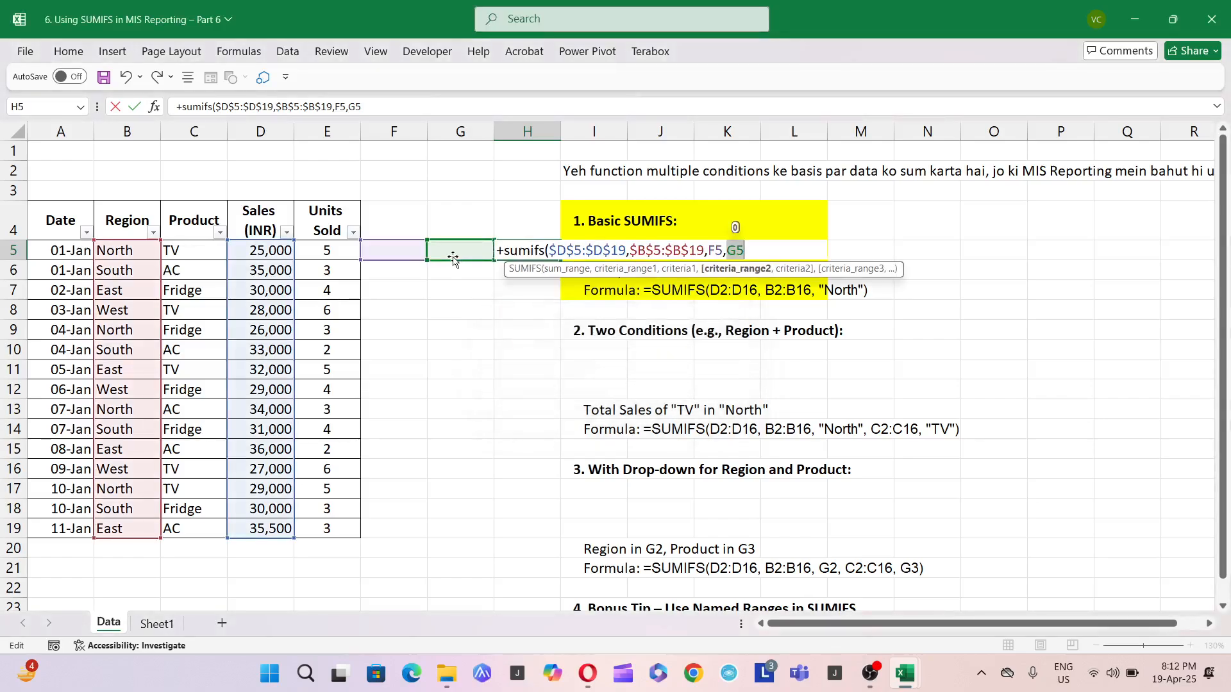
pyautogui.click(782, 254)
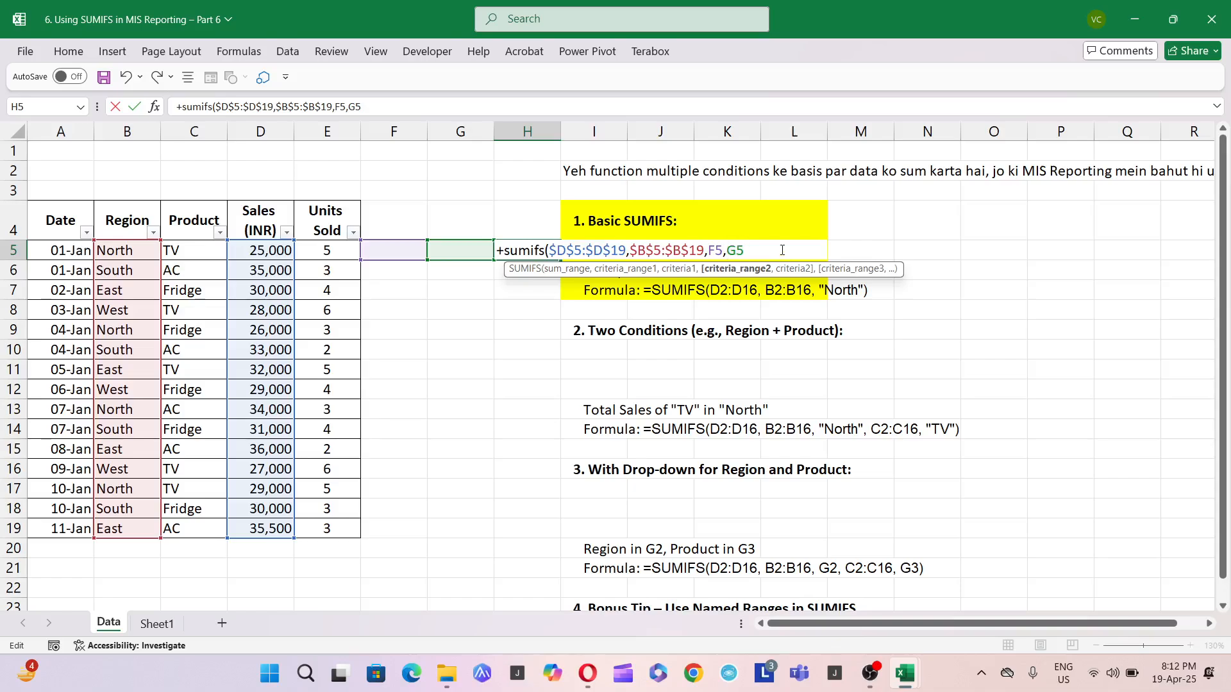
pyautogui.press('BackSpace')
pyautogui.press('BackSpace')
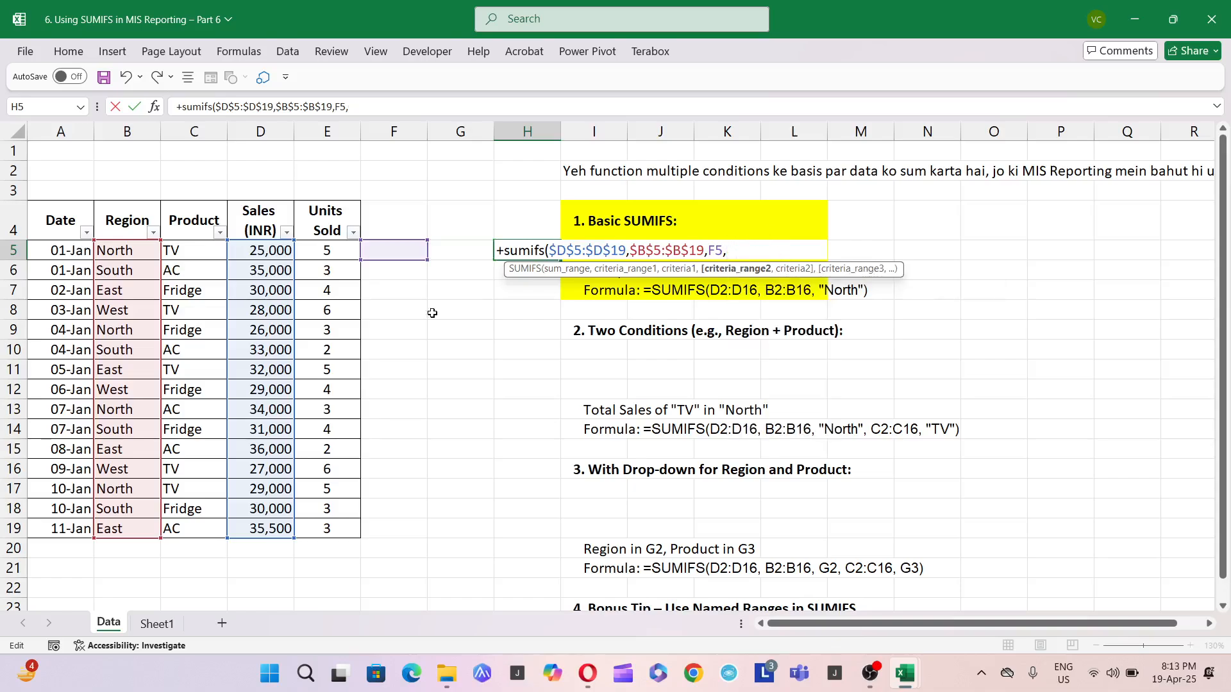
# - Add the product column $C$5:$C$19 as the second criteria range with G5 as its criterion, and complete the H5 formula
pyautogui.moveTo(210, 249); pyautogui.dragTo(205, 528)
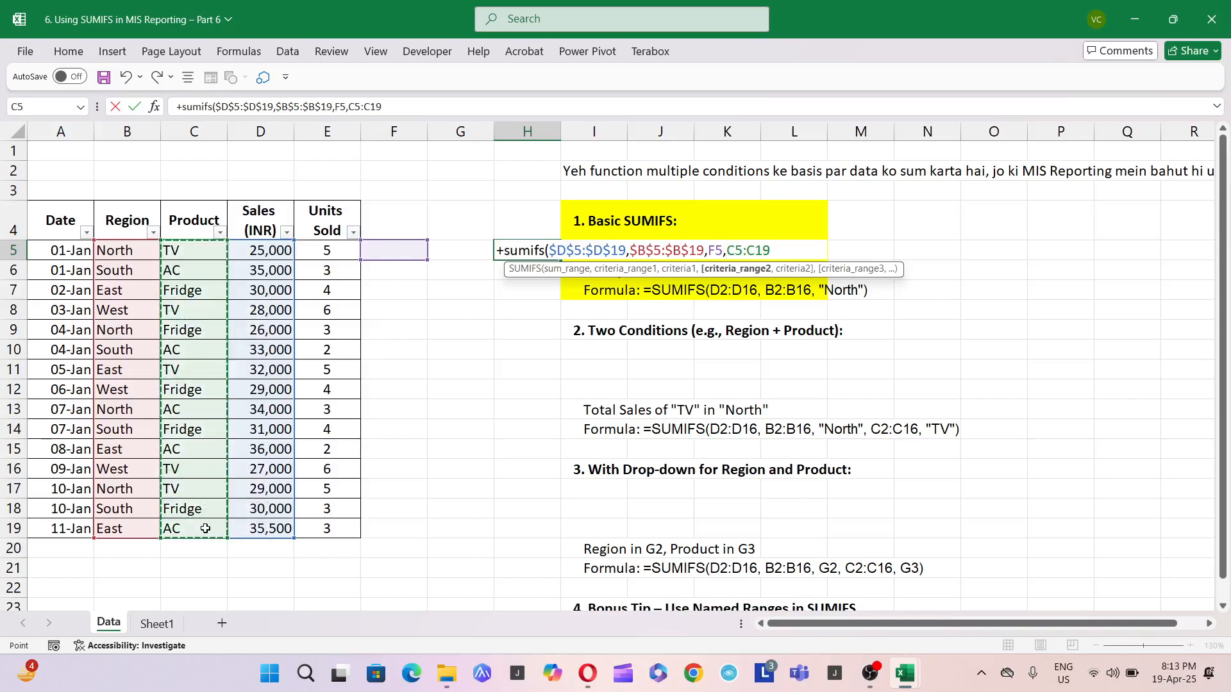
pyautogui.press('F4')
pyautogui.write(',')
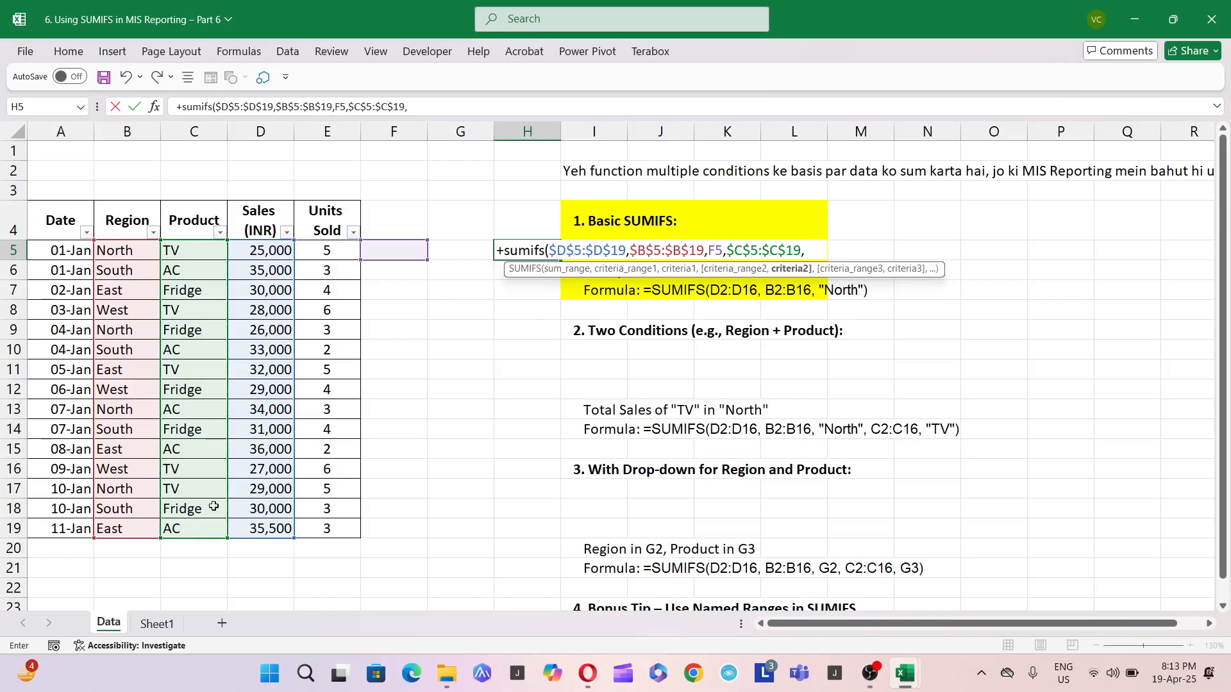
pyautogui.click(470, 246)
pyautogui.write(')')
pyautogui.hotkey('ctrl', 'Return')
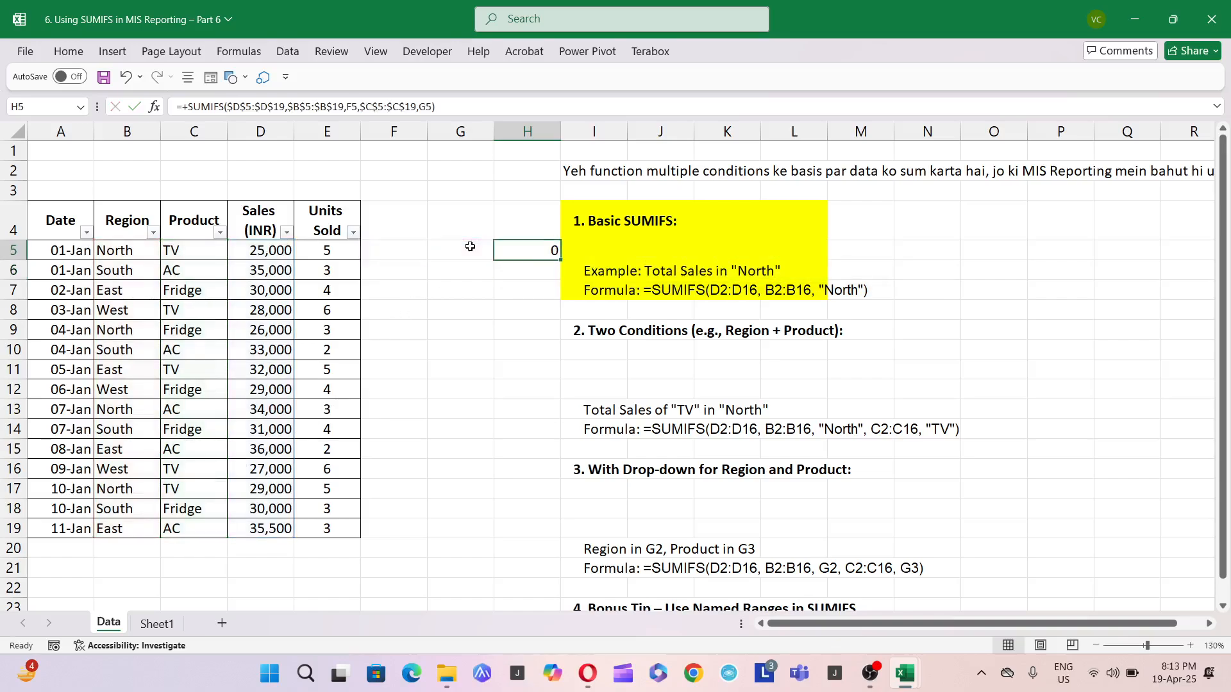
# - Copy the SUMIFS formula from H5 into H6:H7
pyautogui.hotkey('ctrl', 'c')
pyautogui.press('Down')
pyautogui.hotkey('shift', 'Down')
pyautogui.hotkey('shift', 'Down')
pyautogui.hotkey('shift', 'Down')
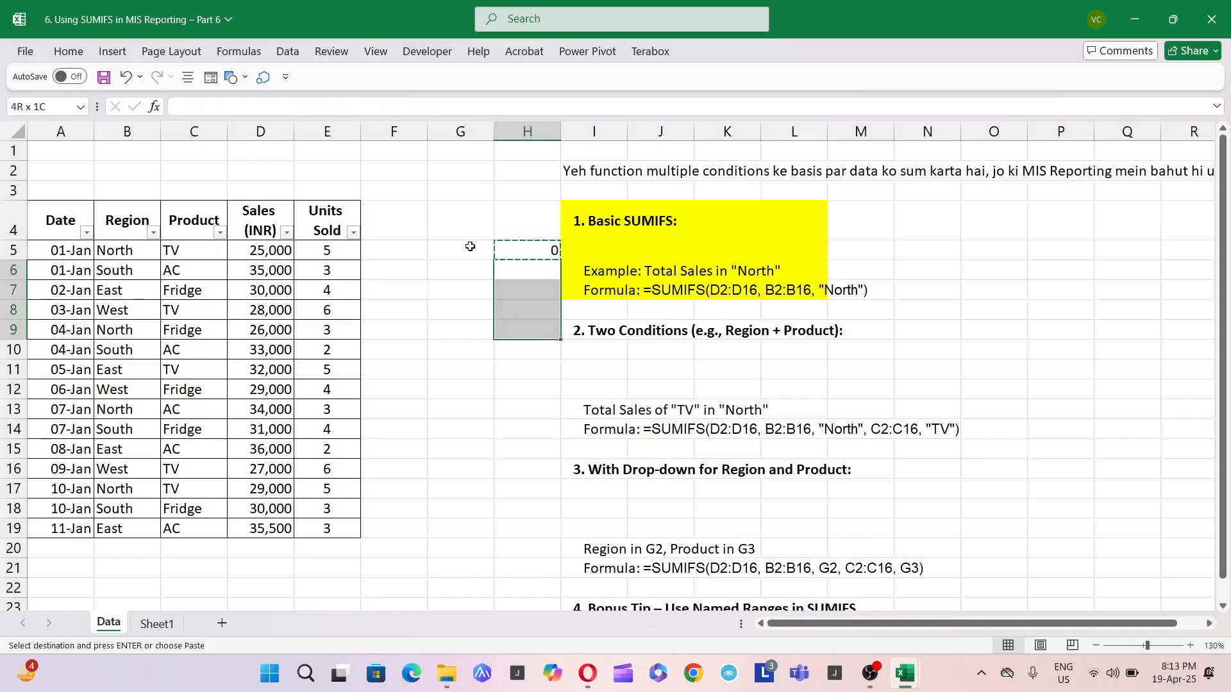
pyautogui.hotkey('shift', 'Up')
pyautogui.hotkey('shift', 'Up')
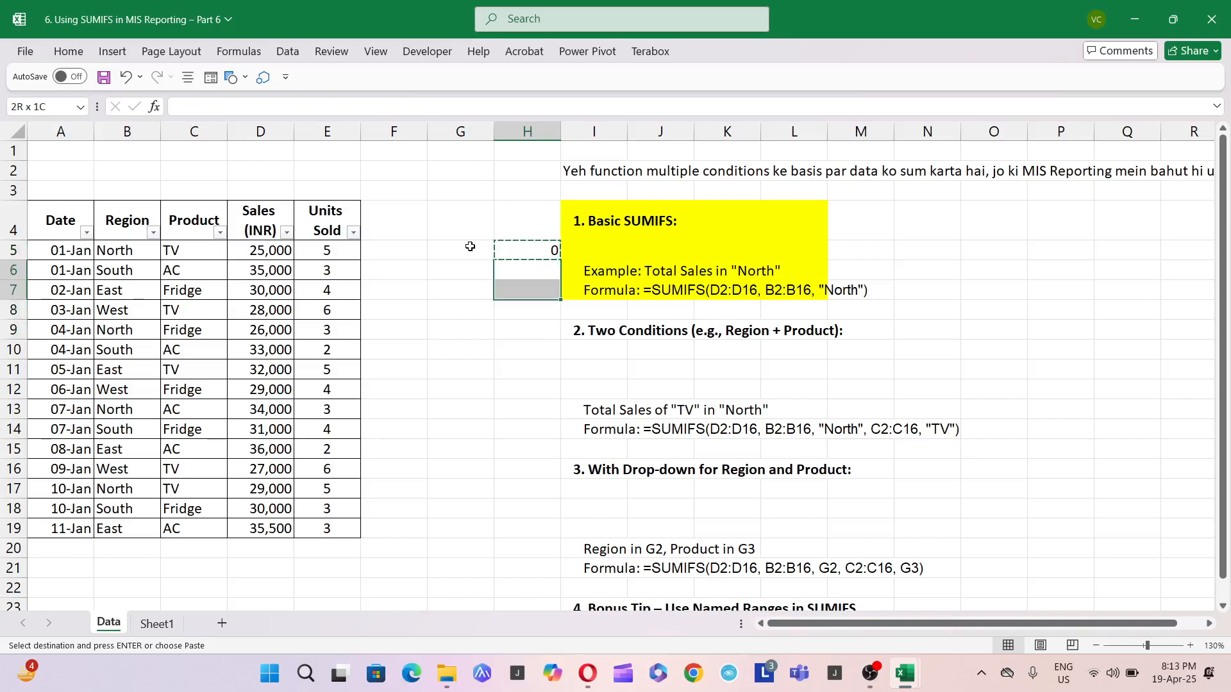
pyautogui.press('Return')
# - Choose East as the region in F5 from its drop-down list
pyautogui.press('Up')
pyautogui.press('Left')
pyautogui.press('Left')
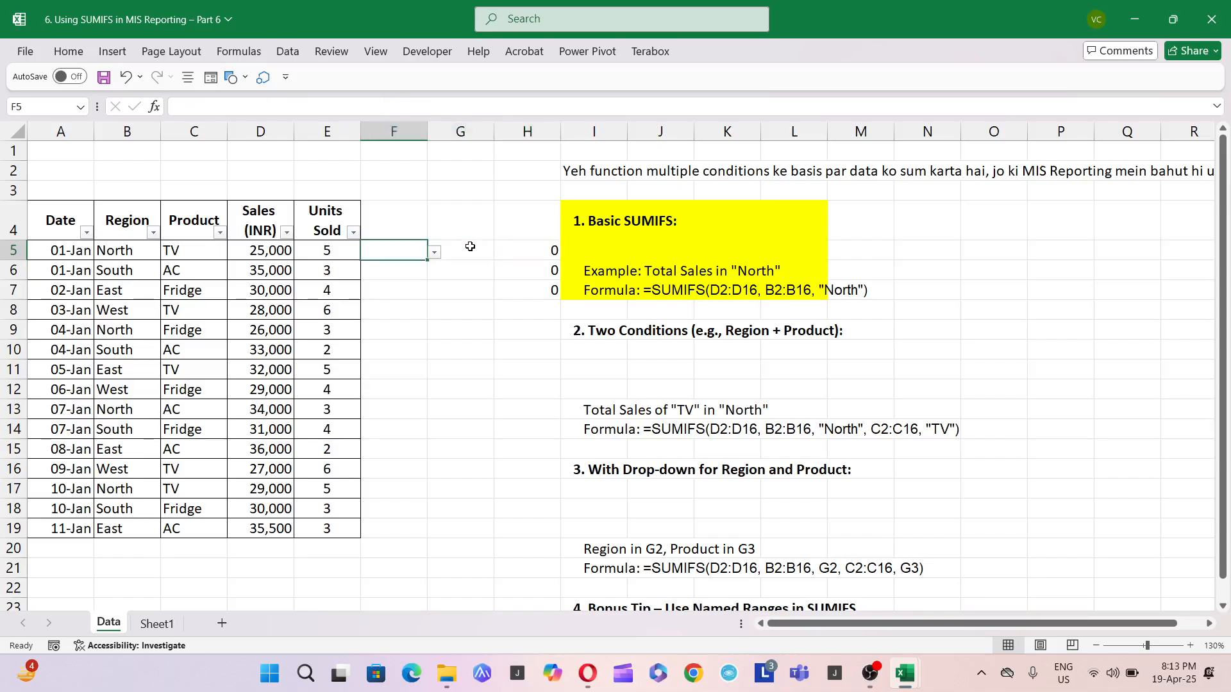
pyautogui.hotkey('alt', 'Down')
pyautogui.press('Down')
pyautogui.press('Up')
pyautogui.press('Down')
pyautogui.press('Down')
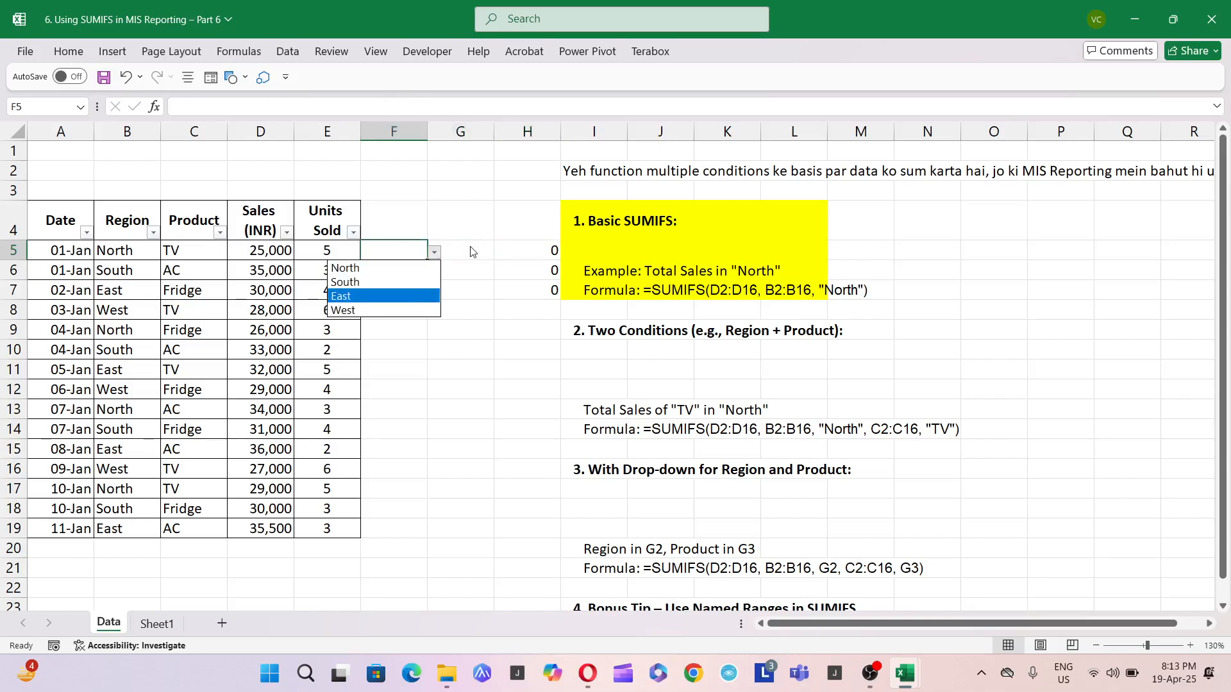
pyautogui.press('Return')
# - Review the ranges and criteria cells referenced by the SUMIFS formula in H5
pyautogui.press('Right')
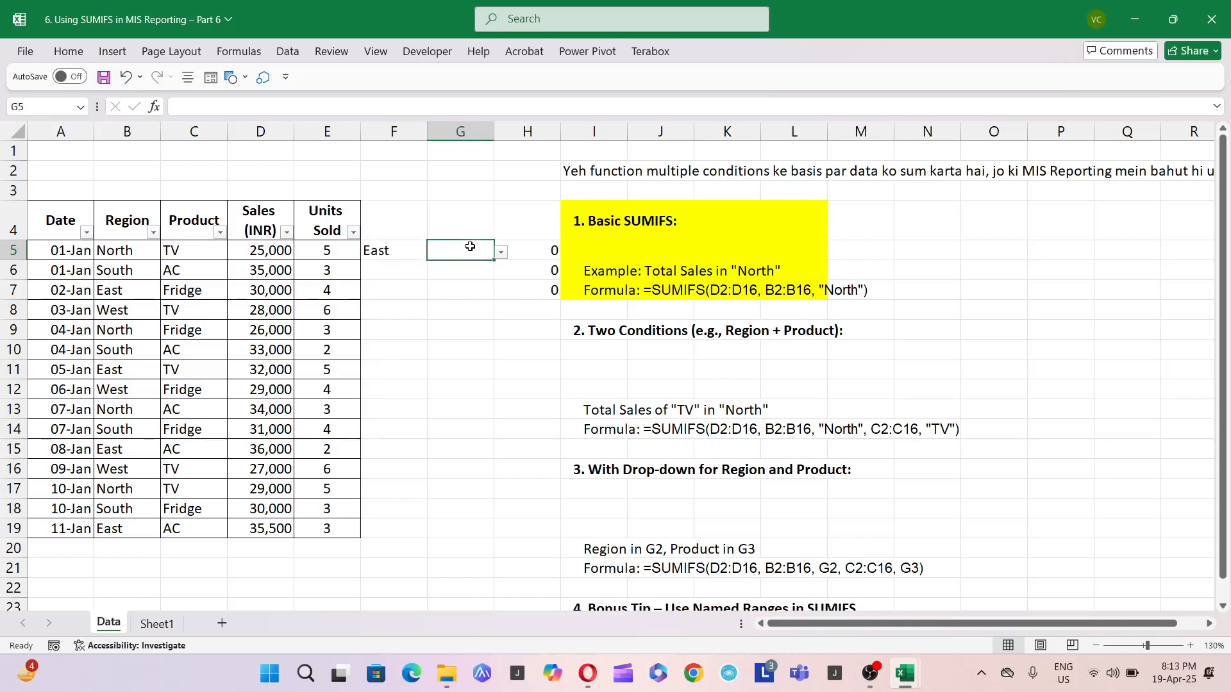
pyautogui.press('Right')
pyautogui.press('F2')
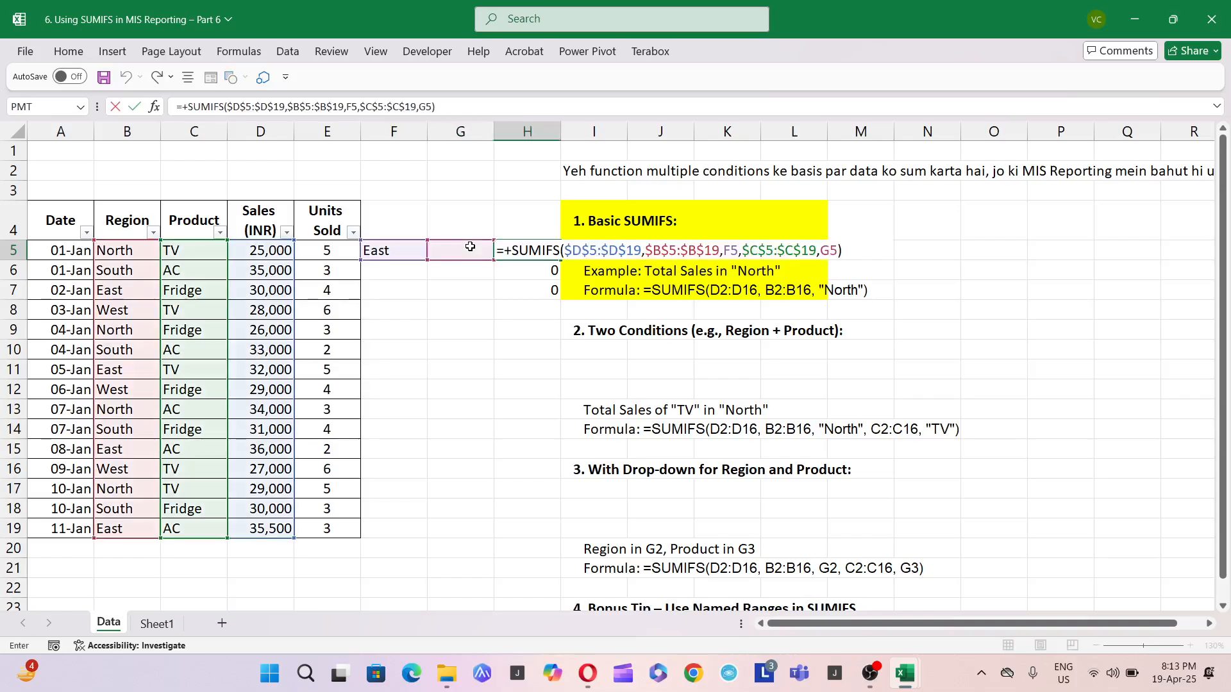
pyautogui.press('Right')
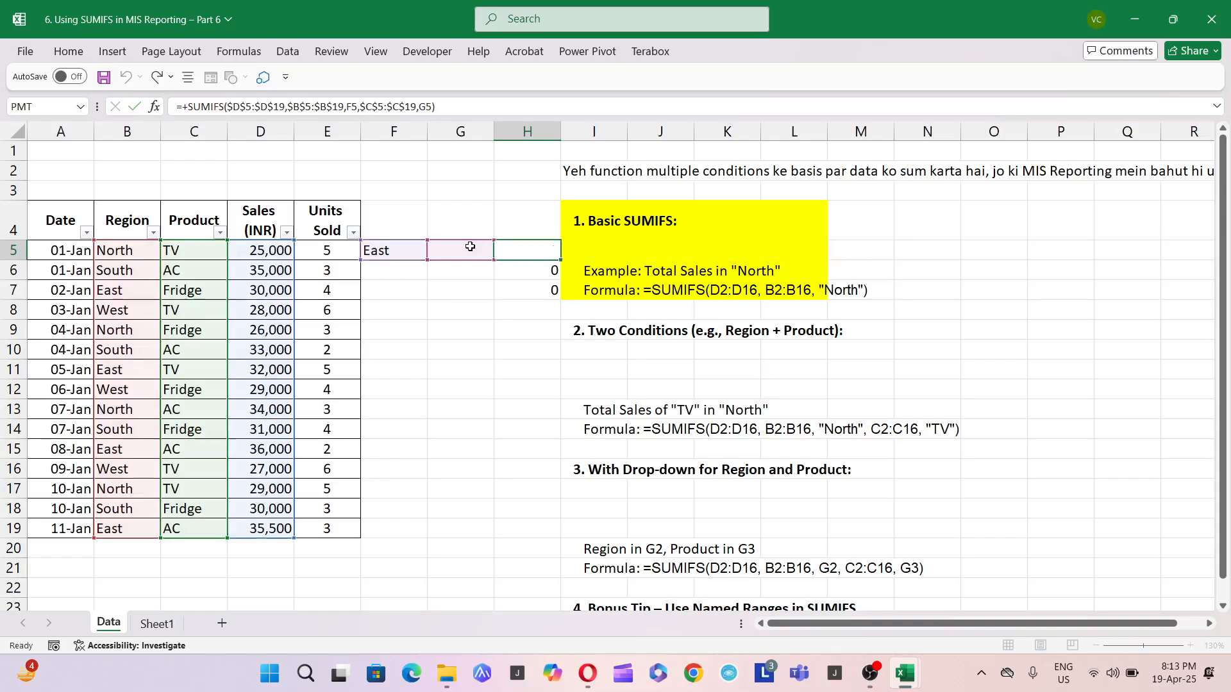
pyautogui.press('Left')
pyautogui.press('F2')
pyautogui.press('F2')
pyautogui.press('Left')
# - Choose AC as the product in G5 from its drop-down list and check the total in H5
pyautogui.hotkey('alt', 'Down')
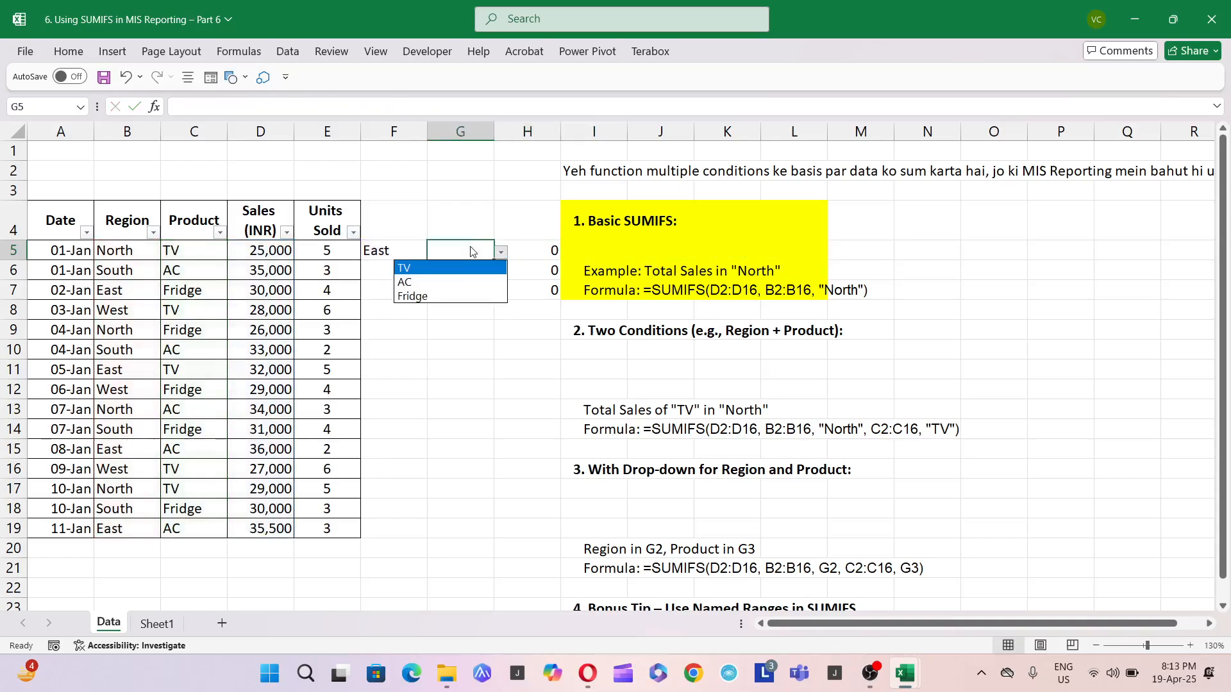
pyautogui.press('Down')
pyautogui.press('Down')
pyautogui.press('Up')
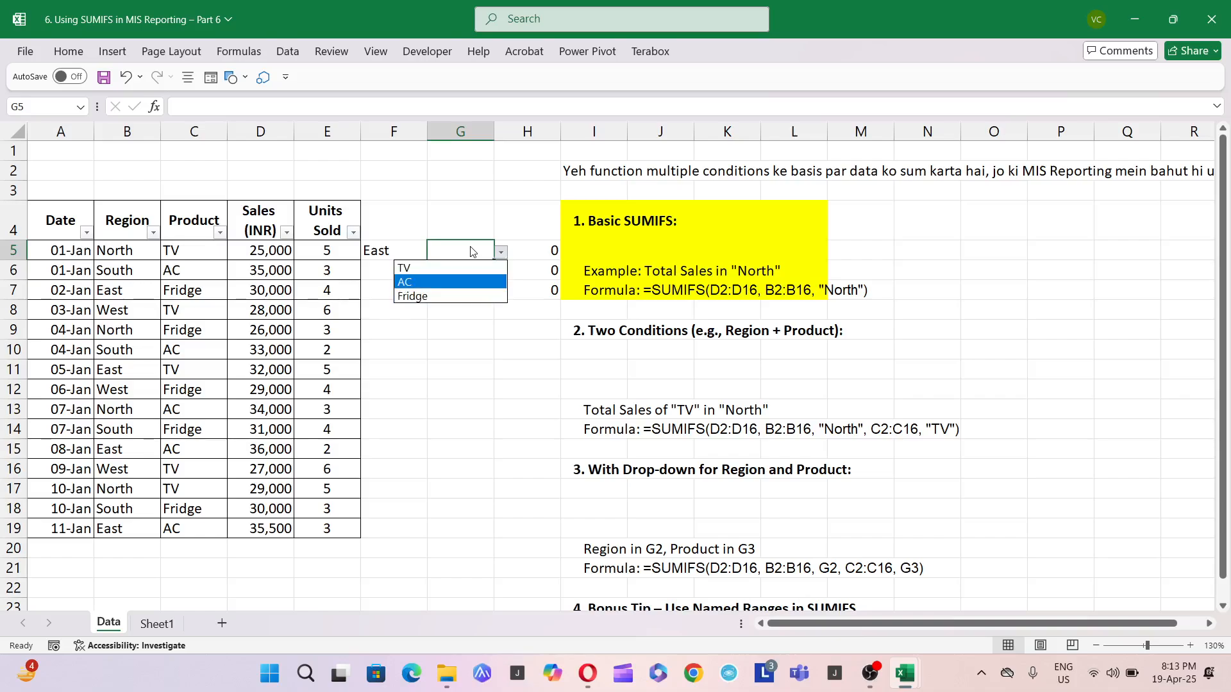
pyautogui.press('Return')
pyautogui.press('Right')
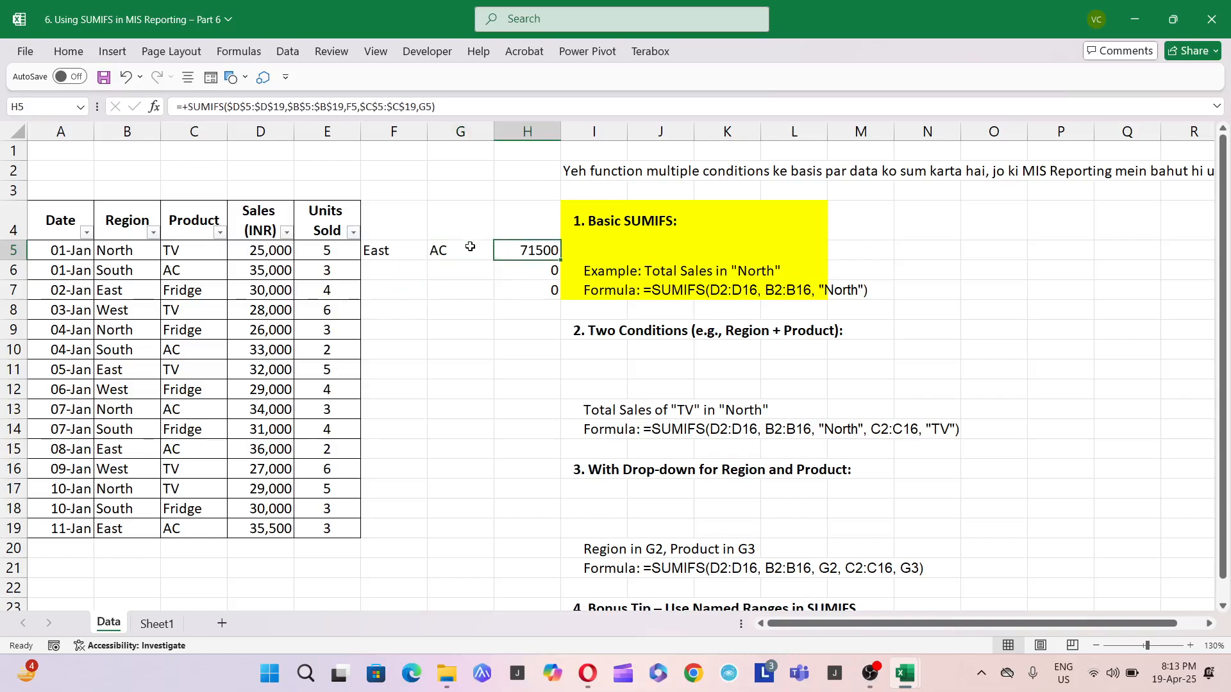
# - Review the criteria in F5 and G5 against the H5 result, and look through G5's product choices, keeping AC
pyautogui.press('Left')
pyautogui.press('Left')
pyautogui.press('Right')
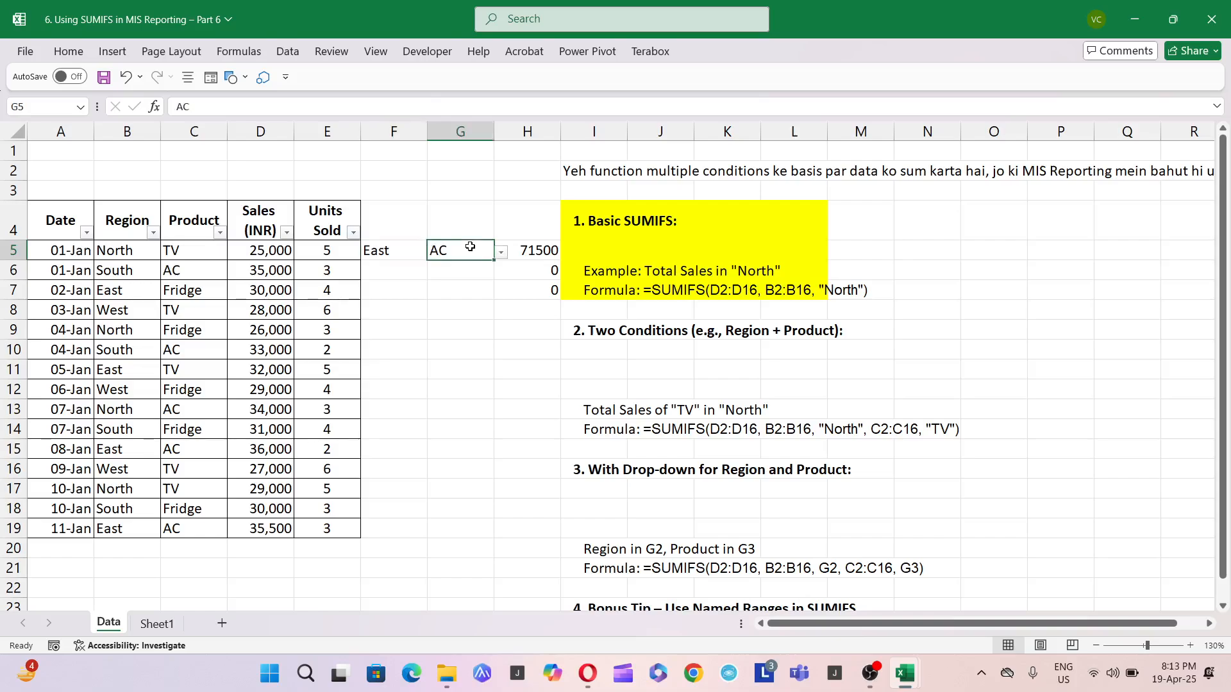
pyautogui.press('Right')
pyautogui.press('Left')
pyautogui.hotkey('alt', 'Down')
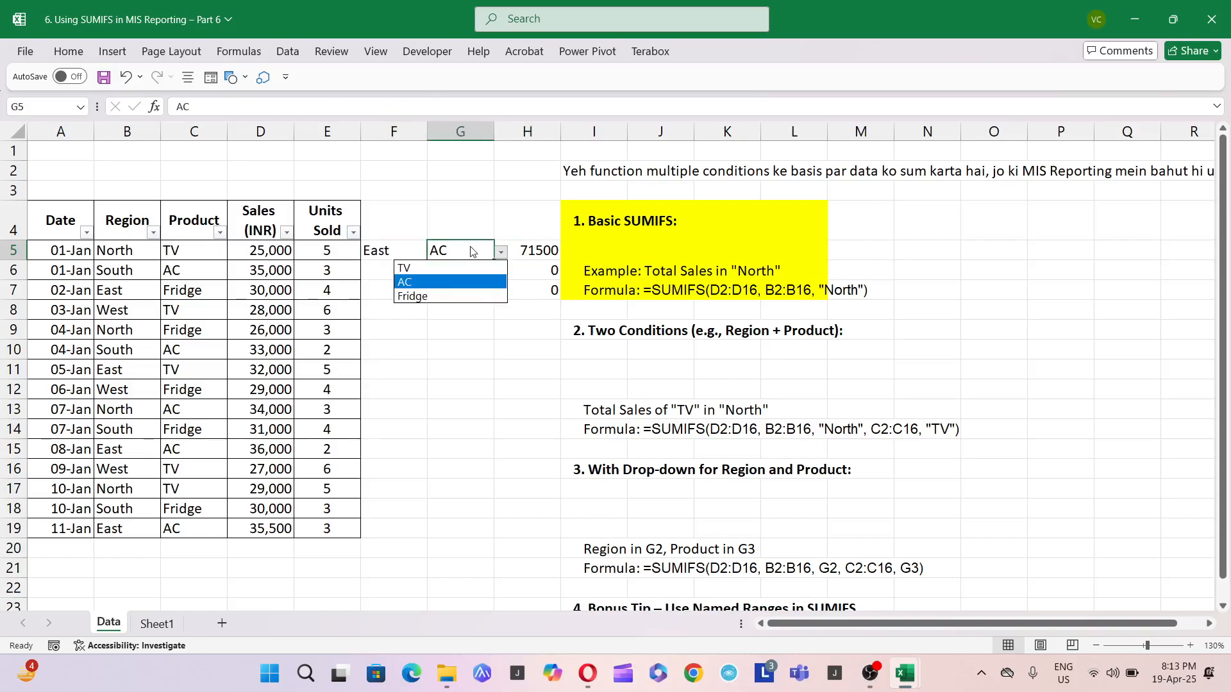
pyautogui.press('Down')
pyautogui.press('Up')
pyautogui.press('Return')
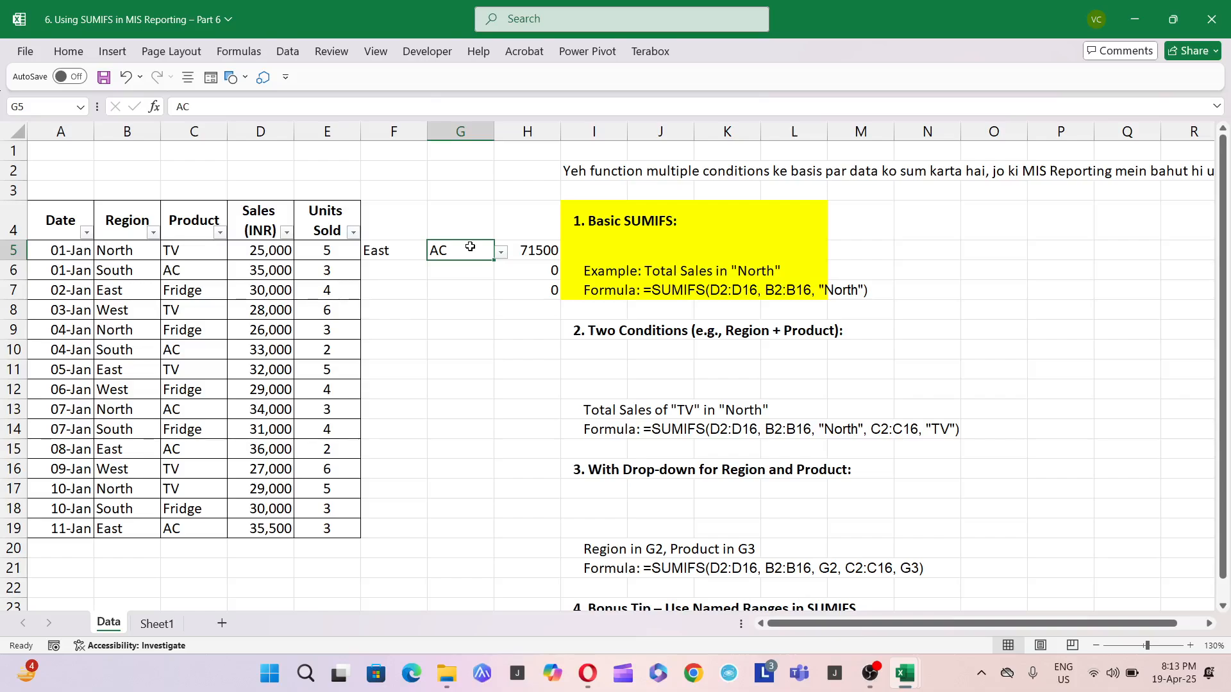
# - Choose Fridge as the product in G5, and set the second criteria row to region West in F6 and product Fridge in G6
pyautogui.click(501, 252)
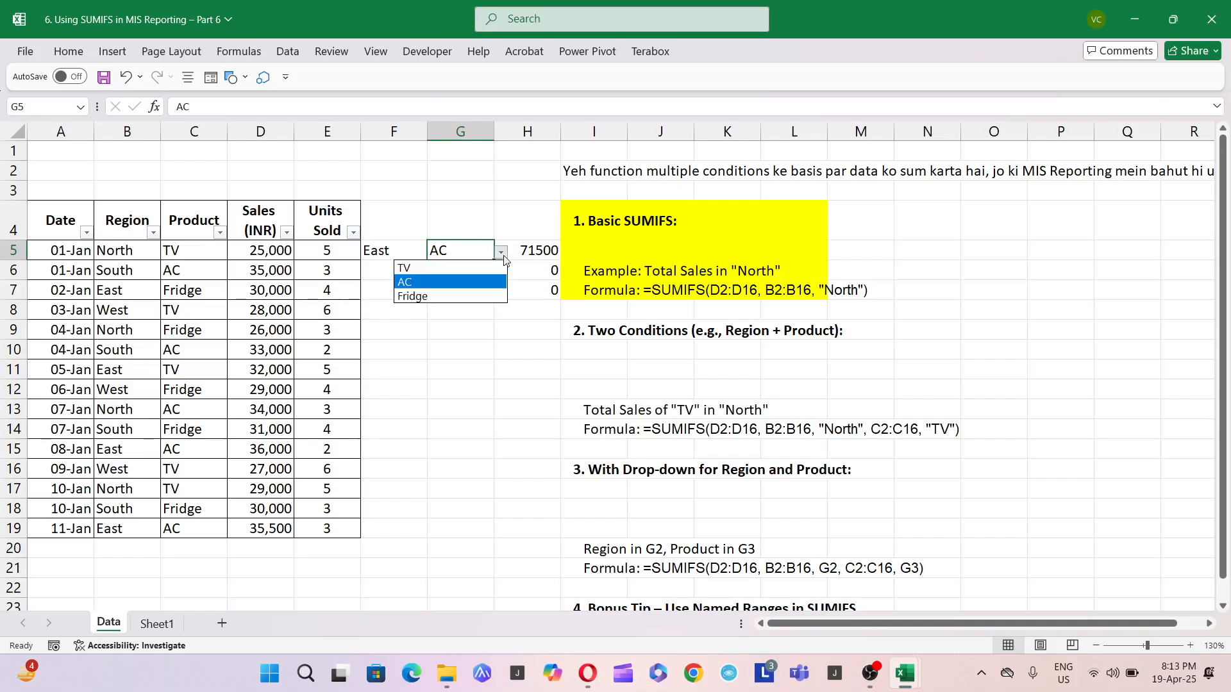
pyautogui.click(469, 296)
pyautogui.click(380, 266)
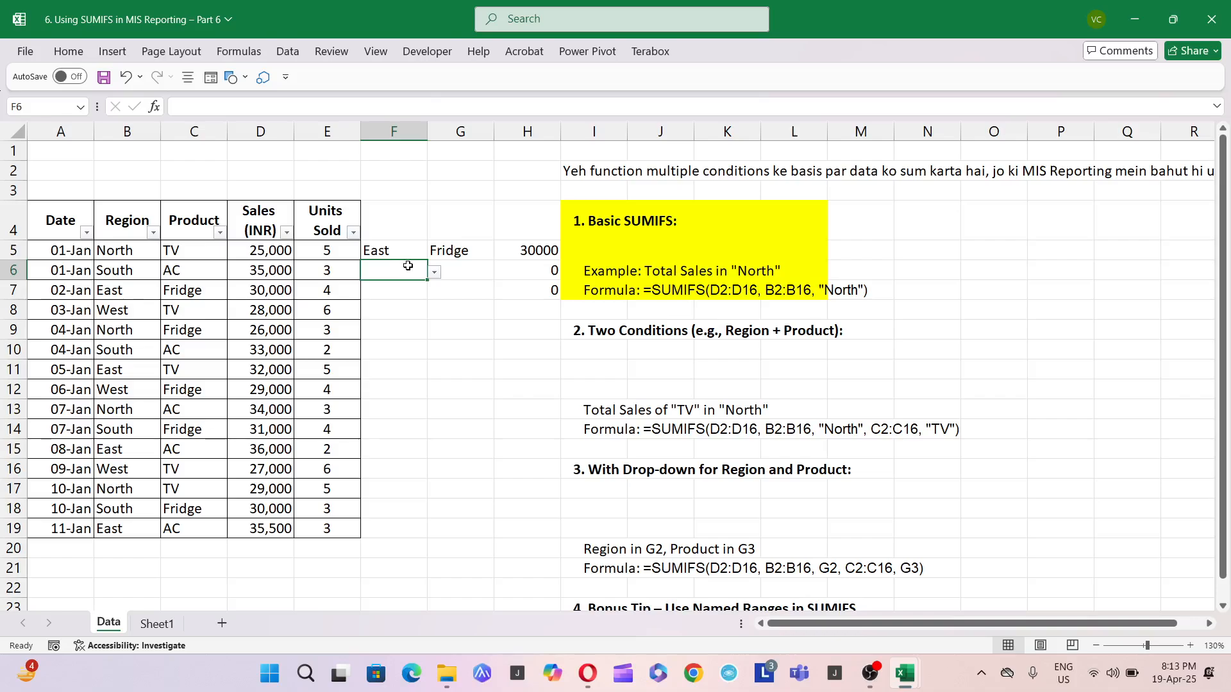
pyautogui.click(434, 272)
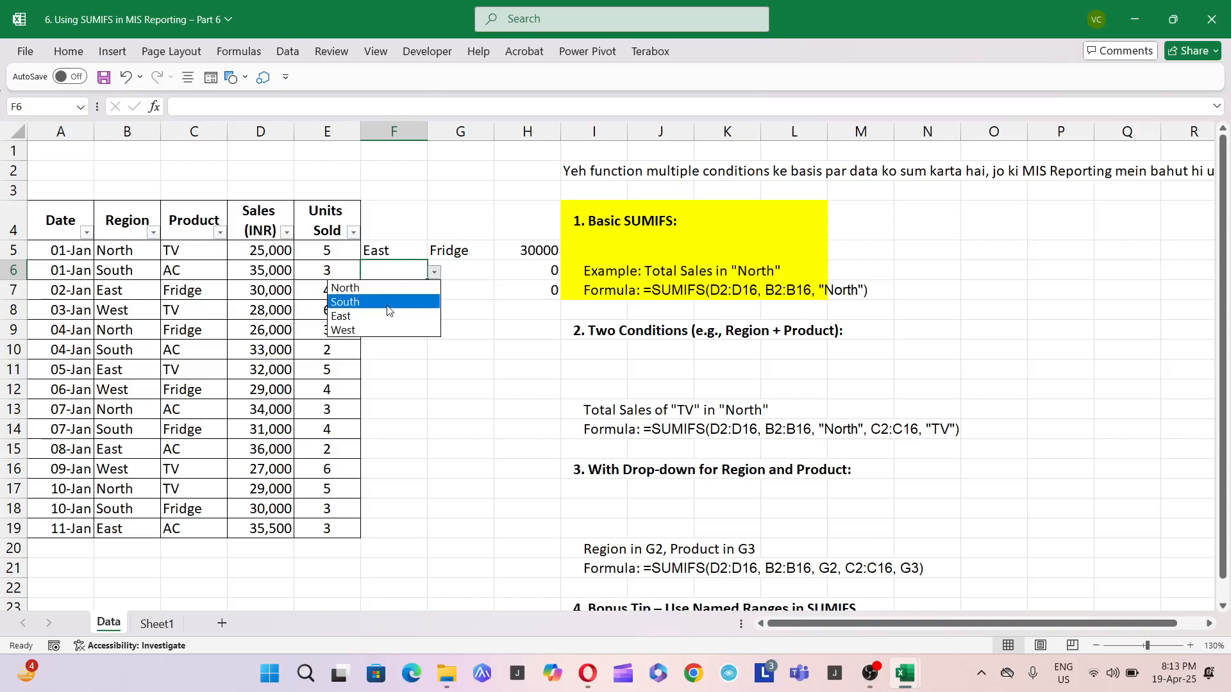
pyautogui.click(412, 330)
pyautogui.click(447, 268)
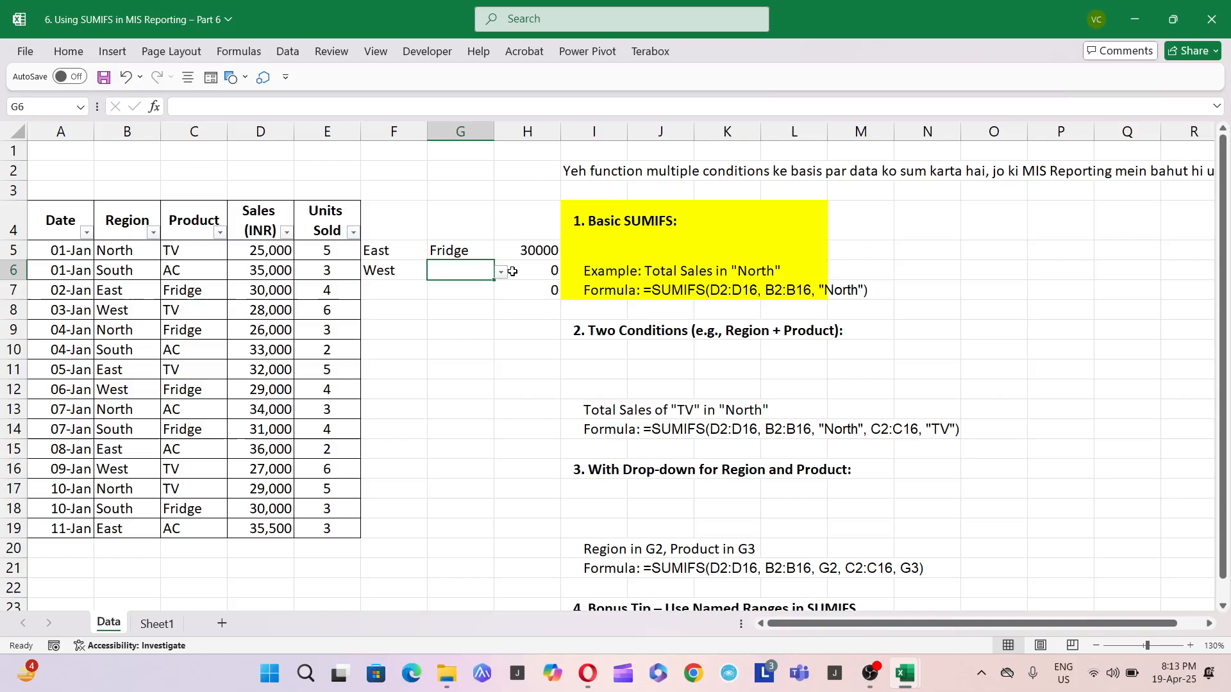
pyautogui.click(501, 272)
pyautogui.click(484, 316)
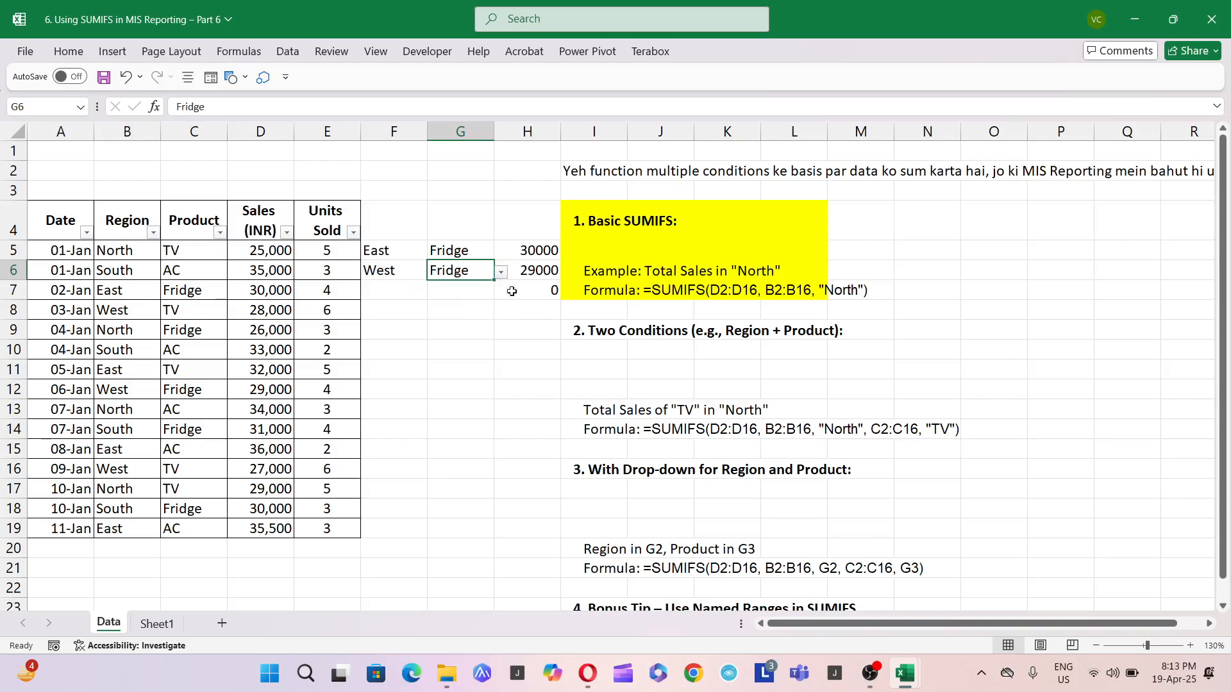
# - Choose South as the region in F7, and try Fridge and TV as the product in G7 before settling on AC
pyautogui.click(407, 287)
pyautogui.click(435, 292)
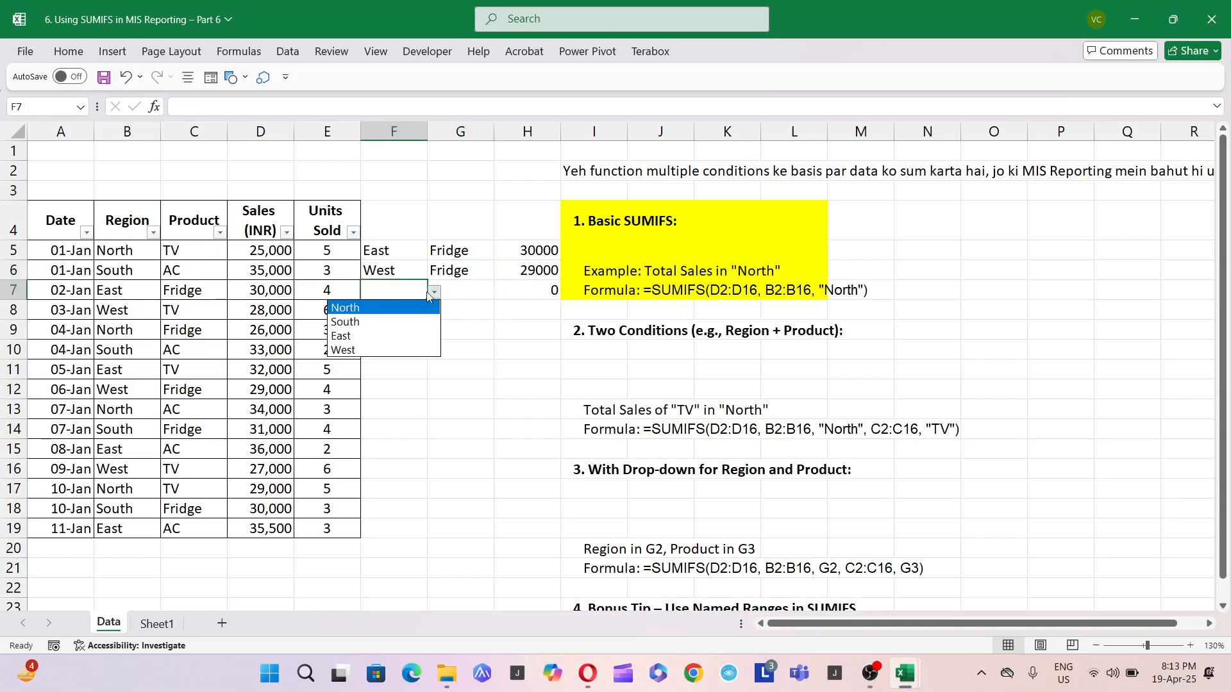
pyautogui.click(345, 321)
pyautogui.click(471, 295)
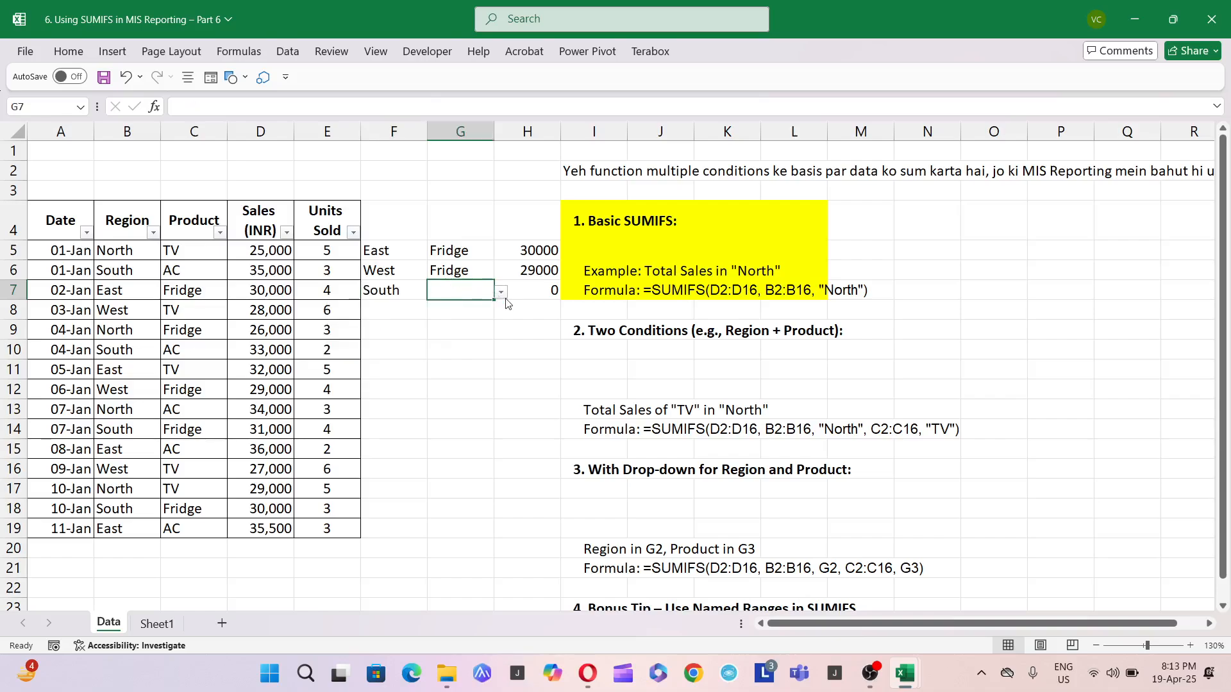
pyautogui.click(501, 292)
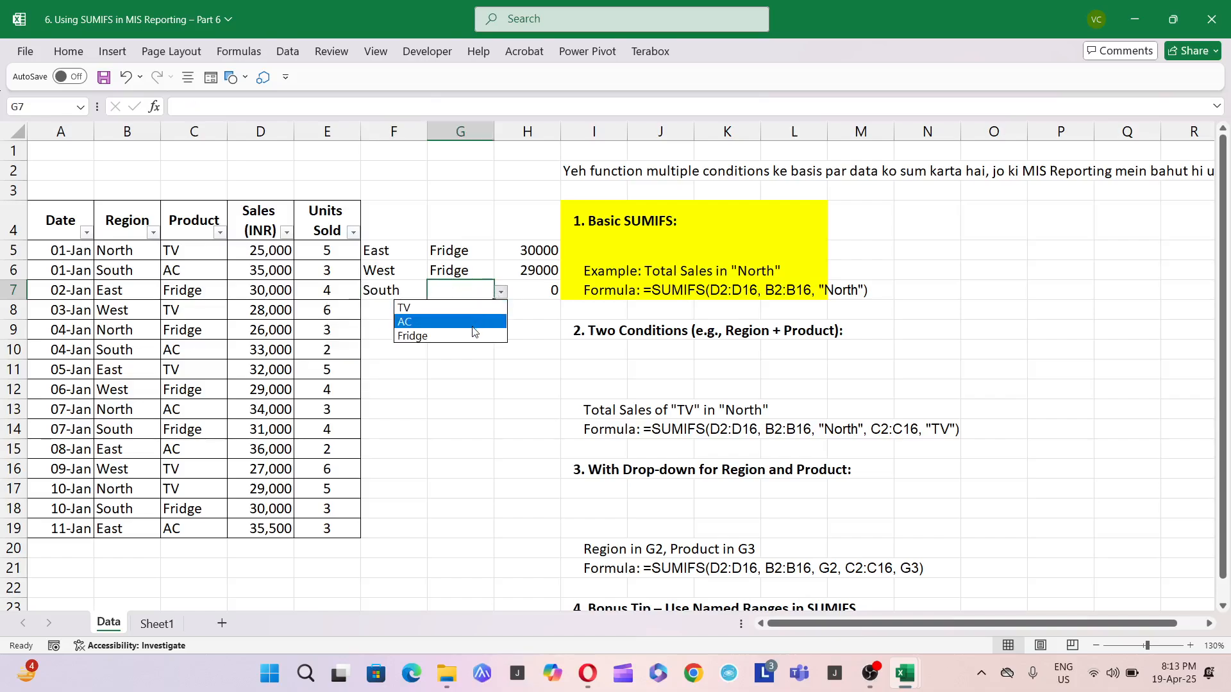
pyautogui.click(474, 334)
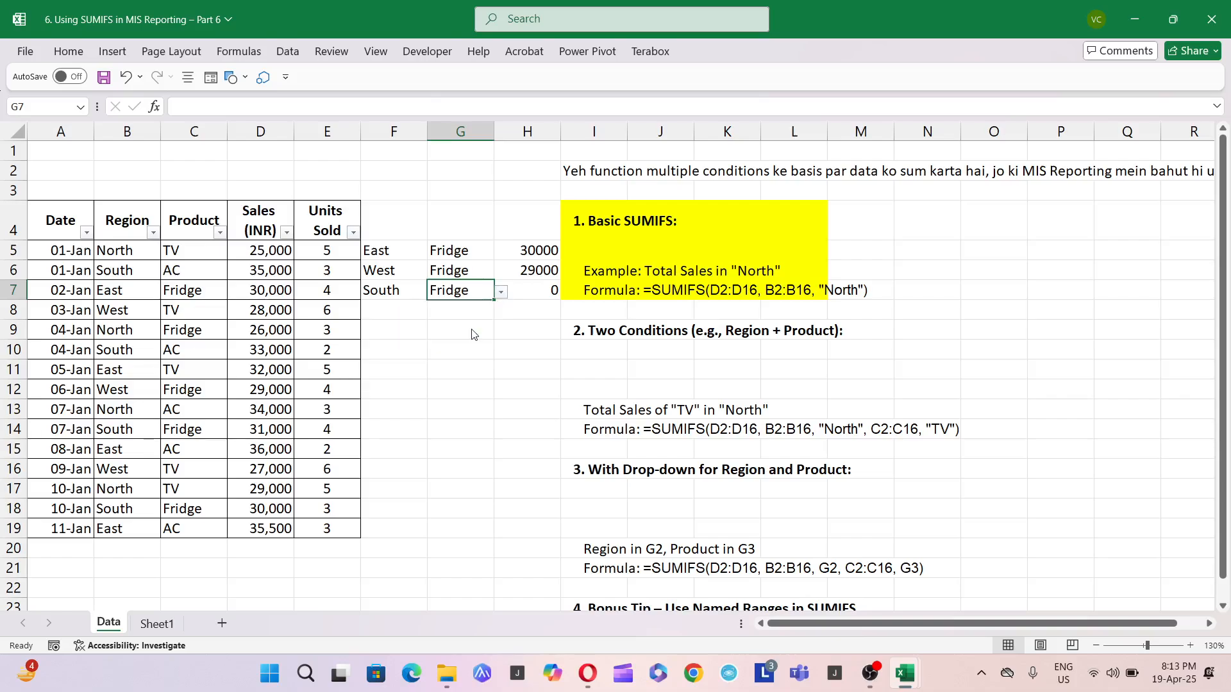
pyautogui.click(501, 293)
pyautogui.click(420, 307)
pyautogui.click(501, 292)
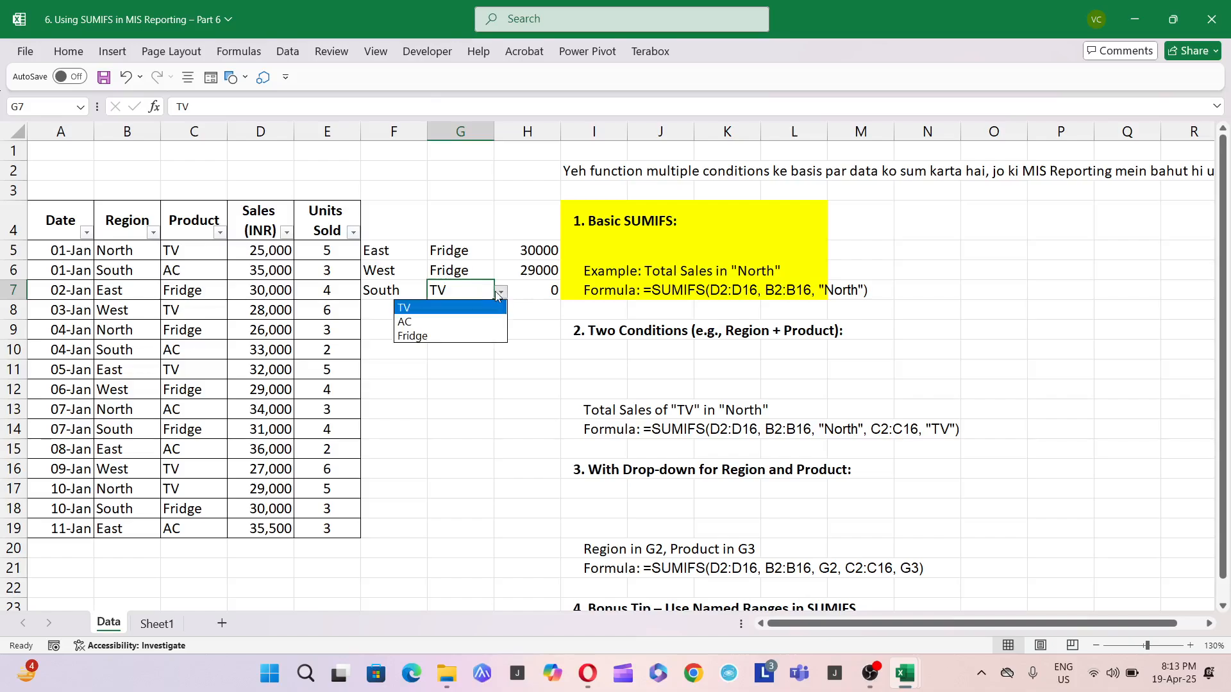
pyautogui.click(475, 322)
pyautogui.click(435, 366)
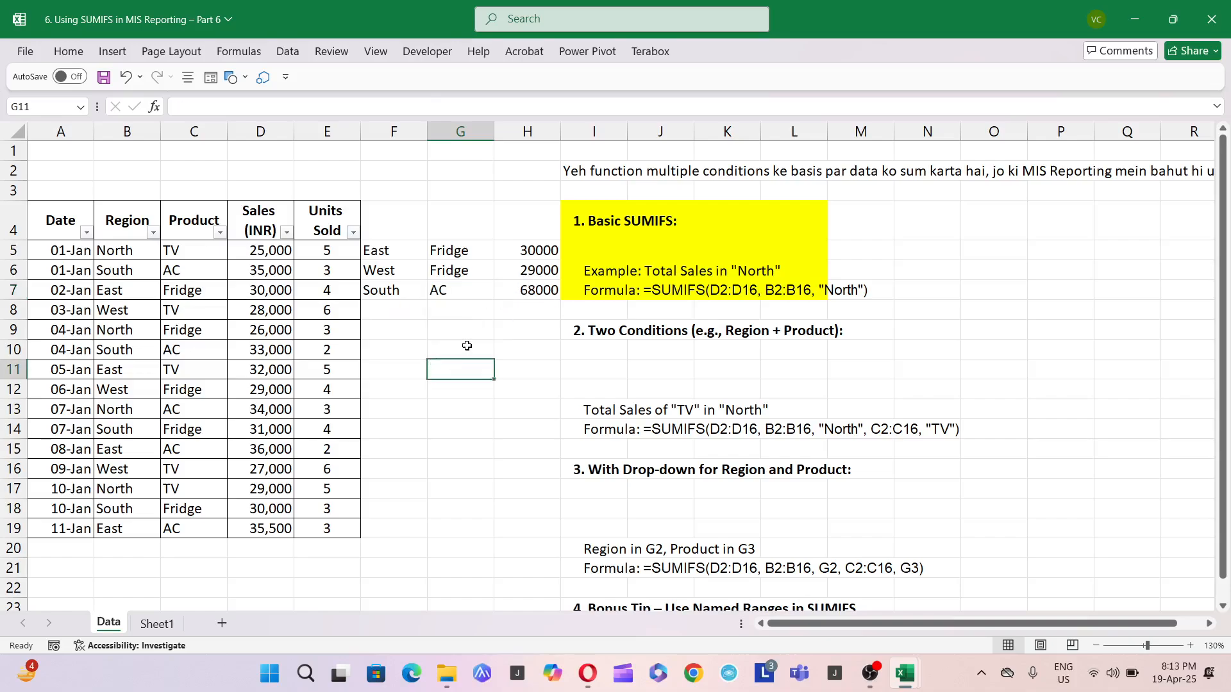
pyautogui.scroll(-2, 476, 363)
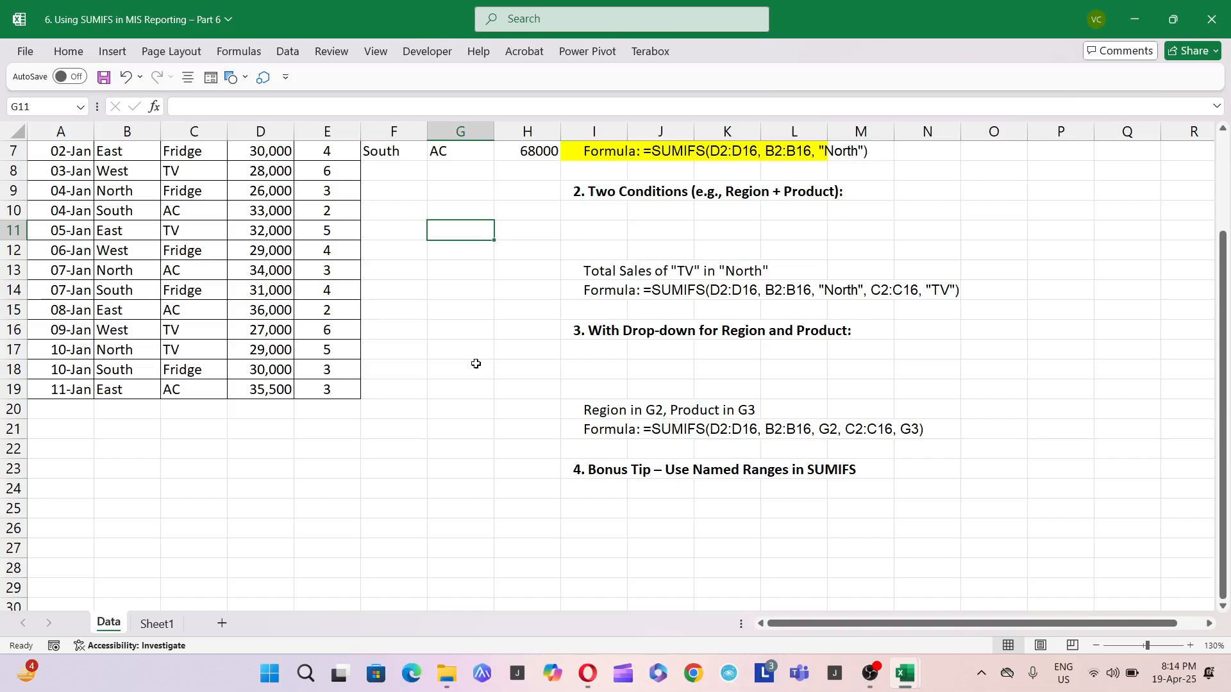
pyautogui.scroll(2, 476, 364)
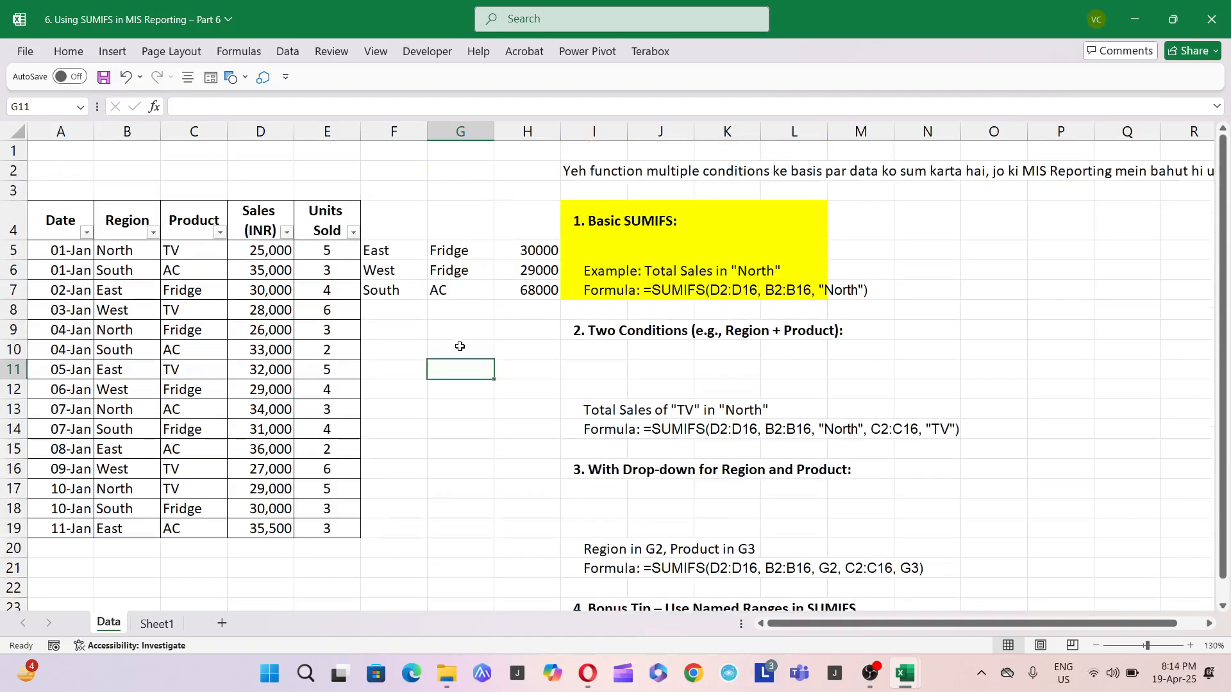
pyautogui.click(394, 343)
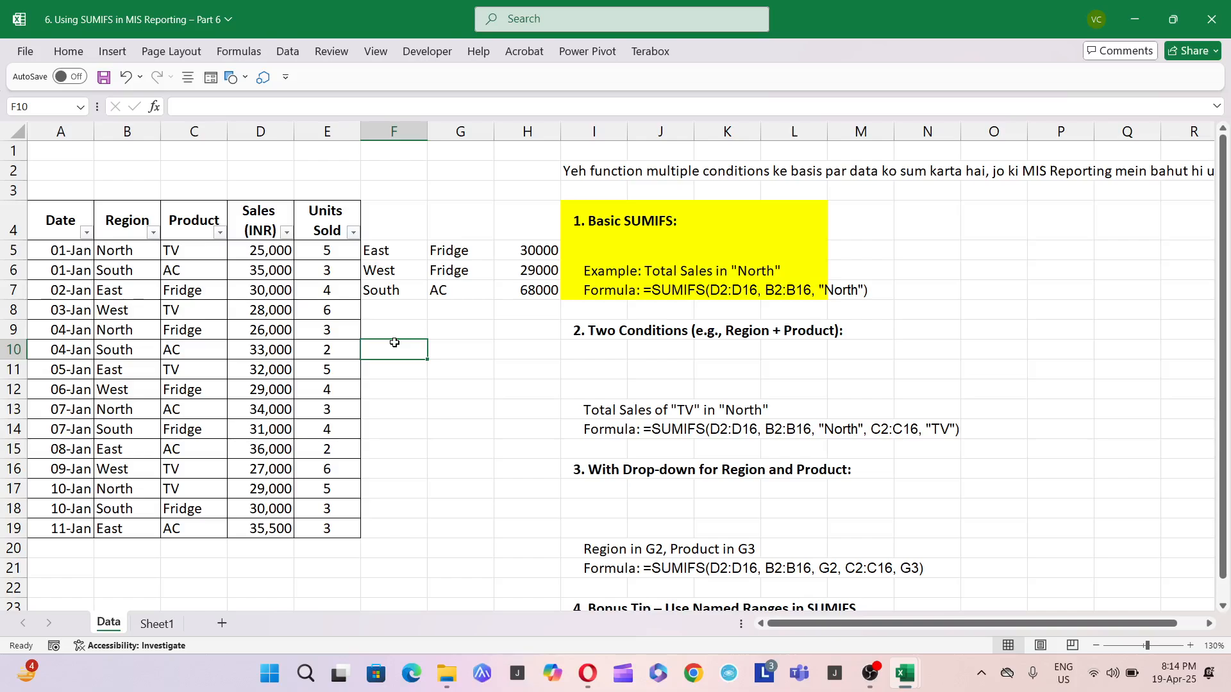
pyautogui.scroll(-1, 490, 334)
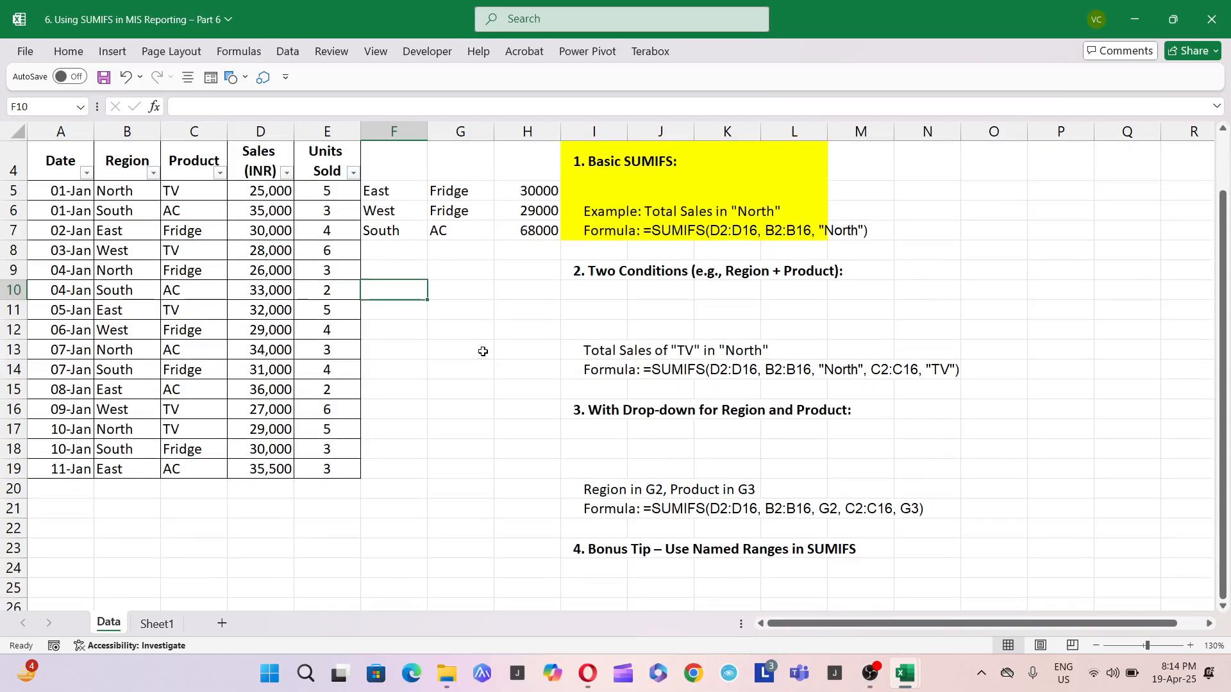
pyautogui.scroll(1, 265, 287)
# - Define the workbook-scoped name Regionrange for the table's Region, Product and Sales columns, B4:D19
pyautogui.moveTo(51, 226); pyautogui.dragTo(208, 397)
pyautogui.click(237, 411)
pyautogui.moveTo(118, 221); pyautogui.dragTo(313, 530)
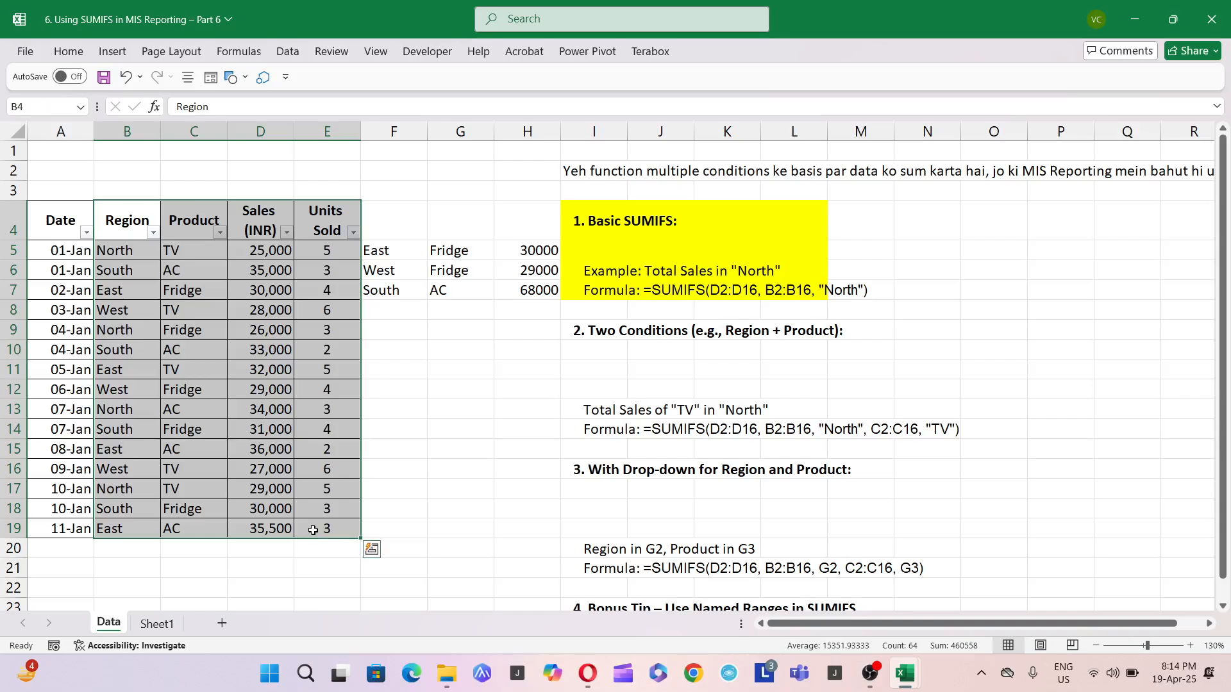
pyautogui.keyDown('shift'); pyautogui.click(289, 526); pyautogui.keyUp('shift')
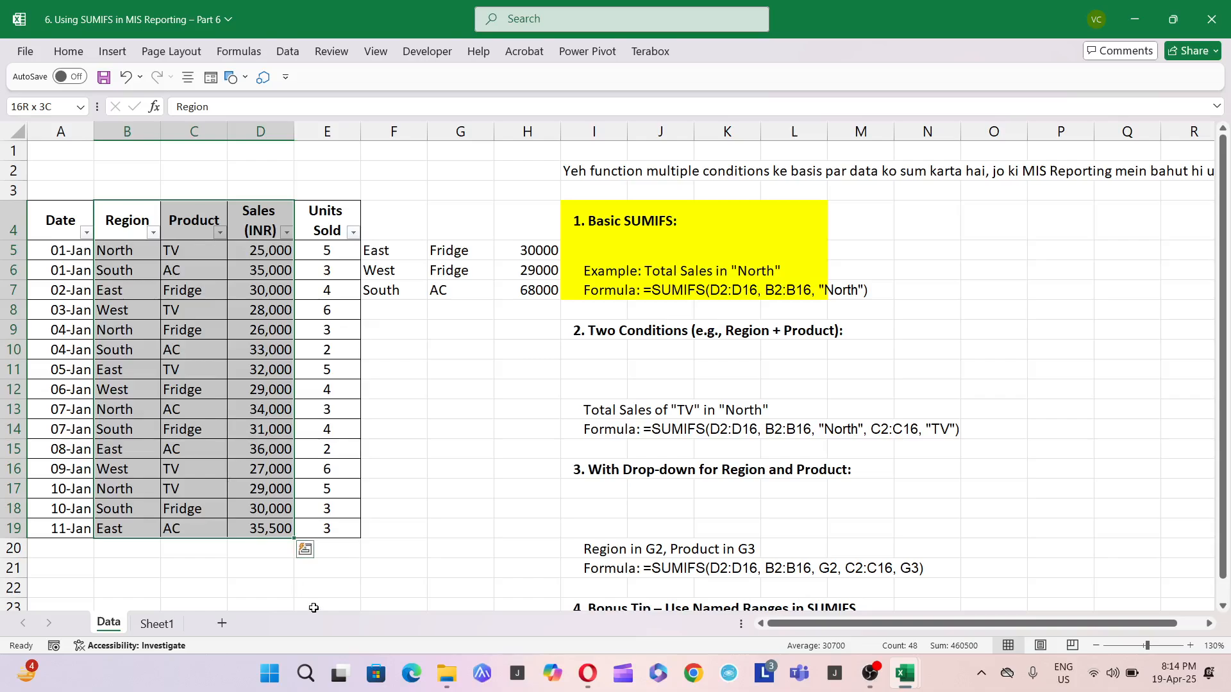
pyautogui.click(68, 51)
pyautogui.click(295, 50)
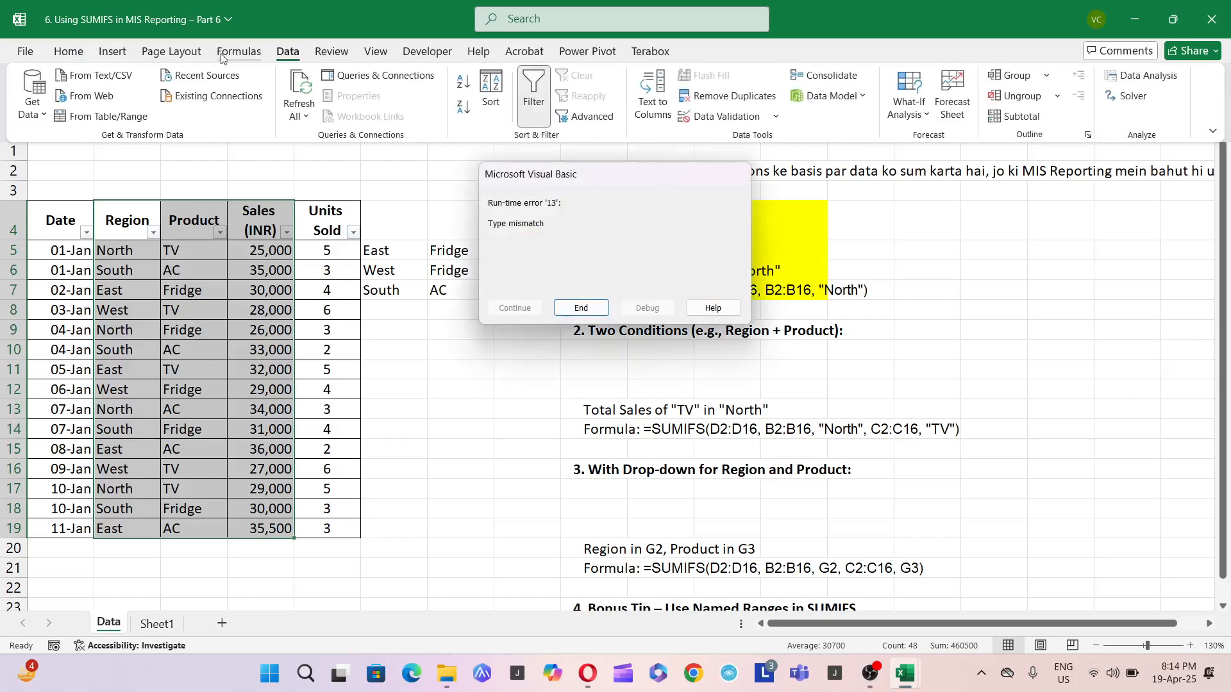
pyautogui.click(570, 311)
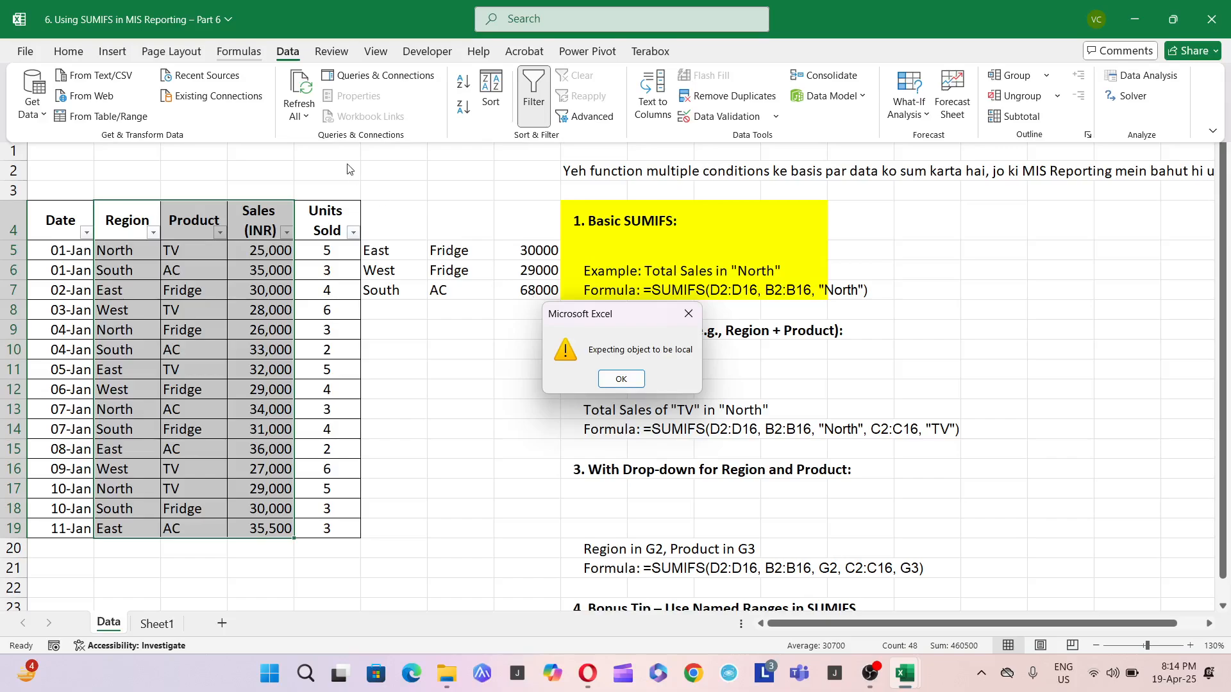
pyautogui.click(621, 378)
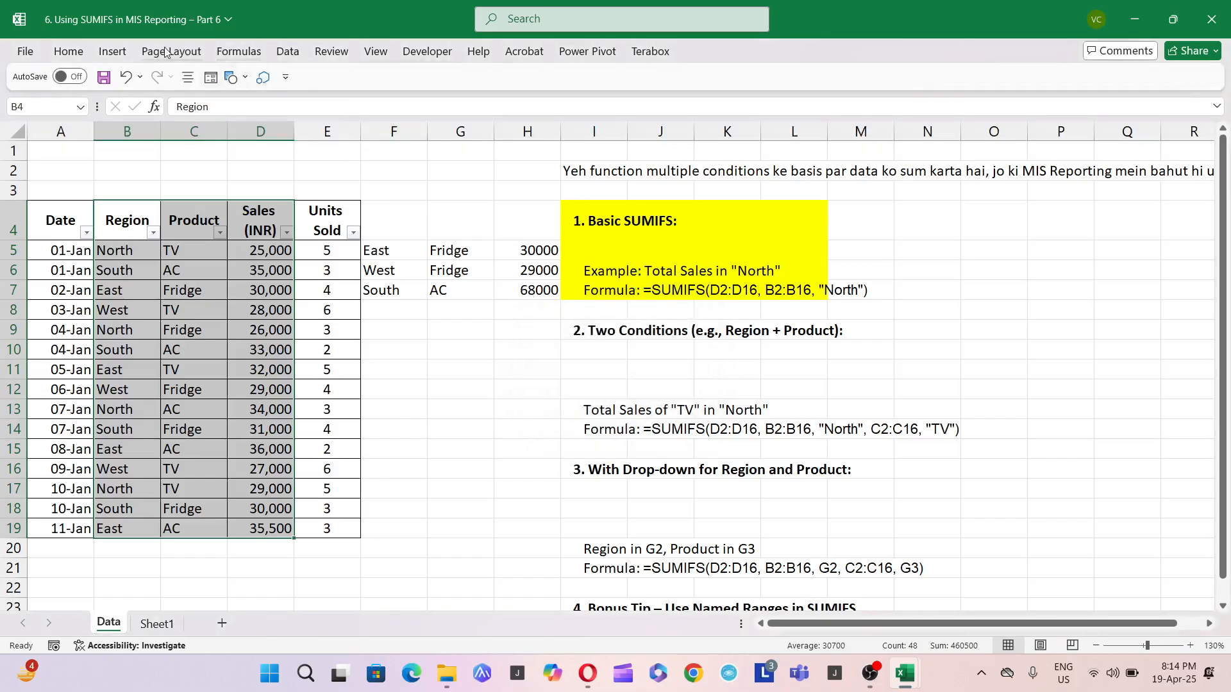
pyautogui.click(239, 51)
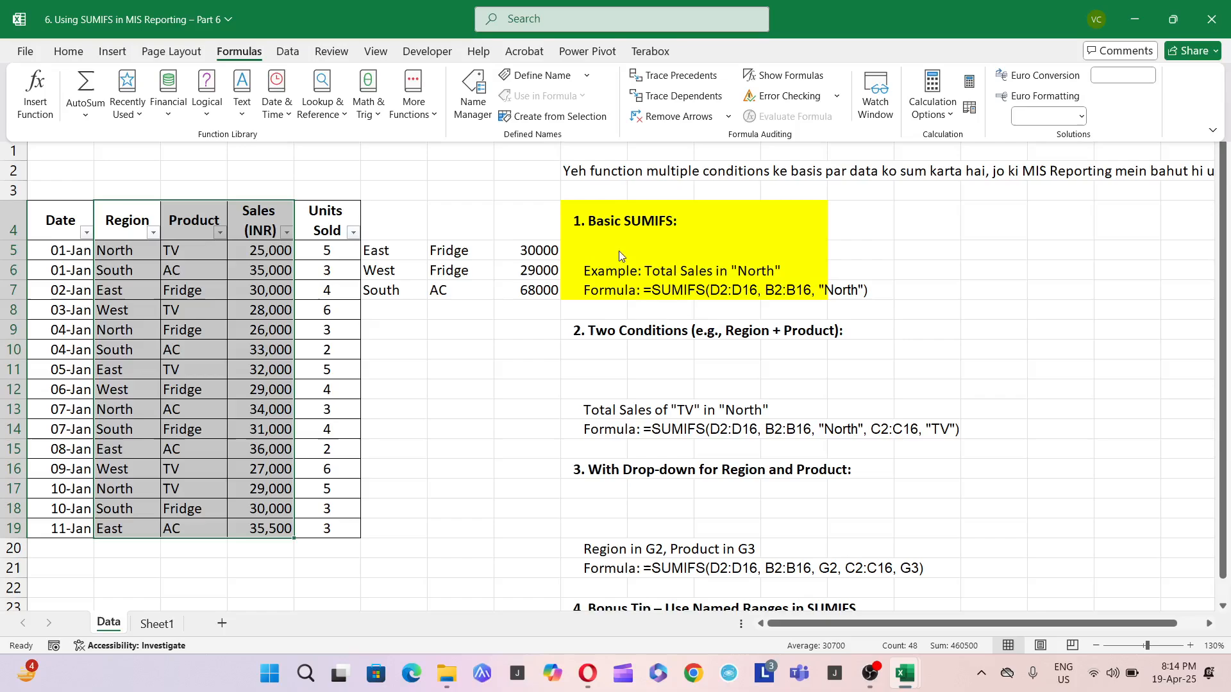
pyautogui.click(587, 77)
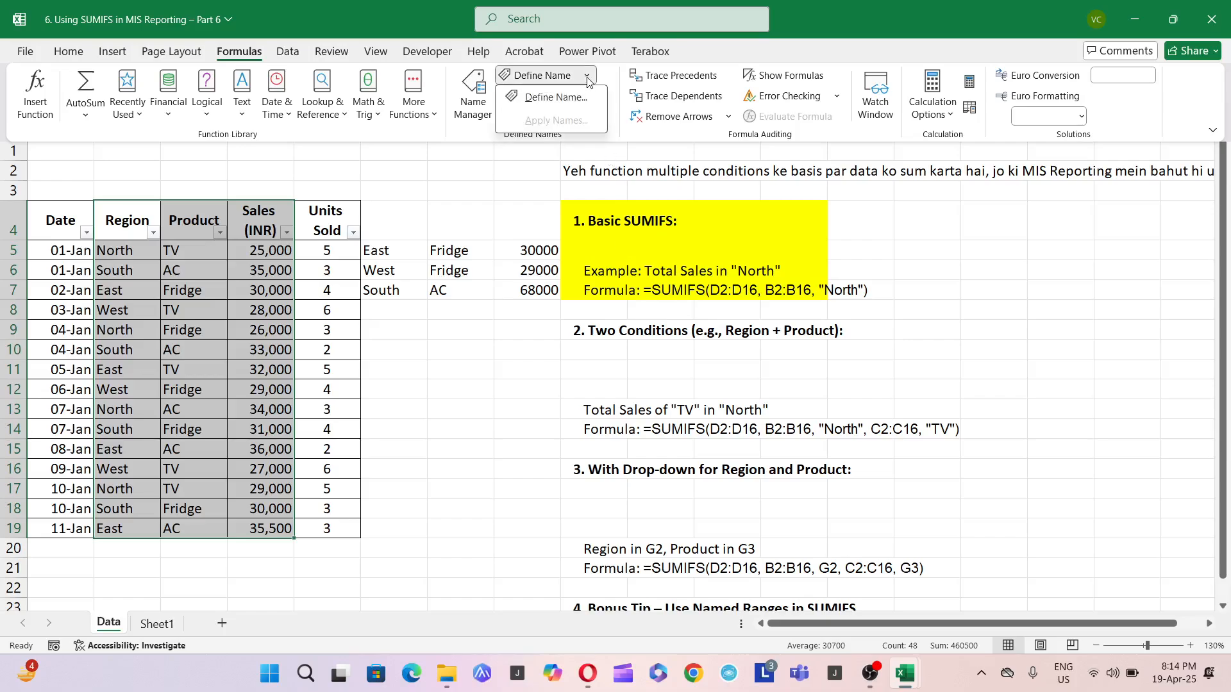
pyautogui.click(556, 95)
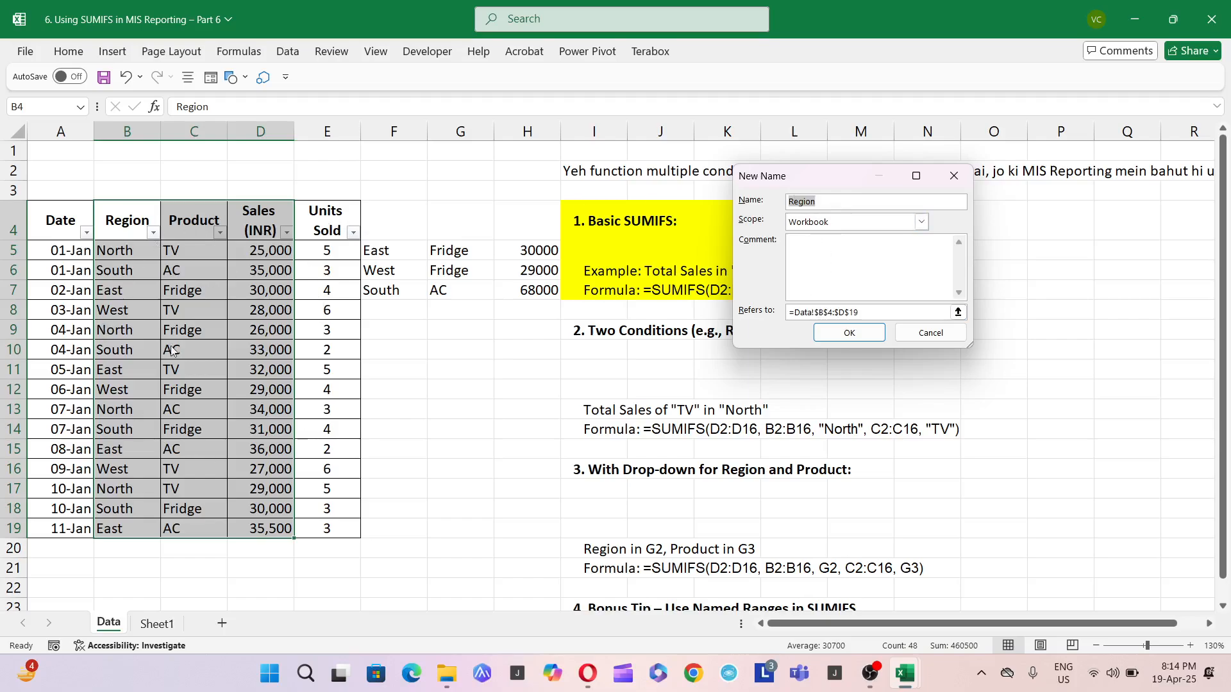
pyautogui.click(826, 204)
pyautogui.click(850, 332)
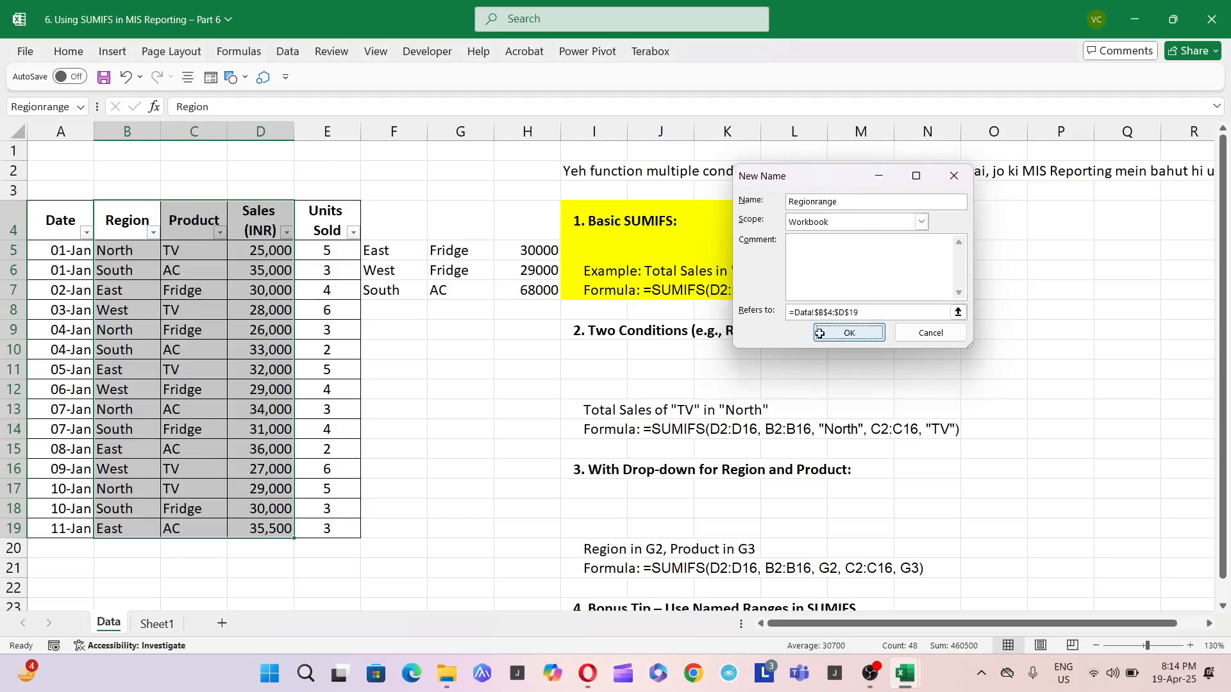
pyautogui.click(438, 489)
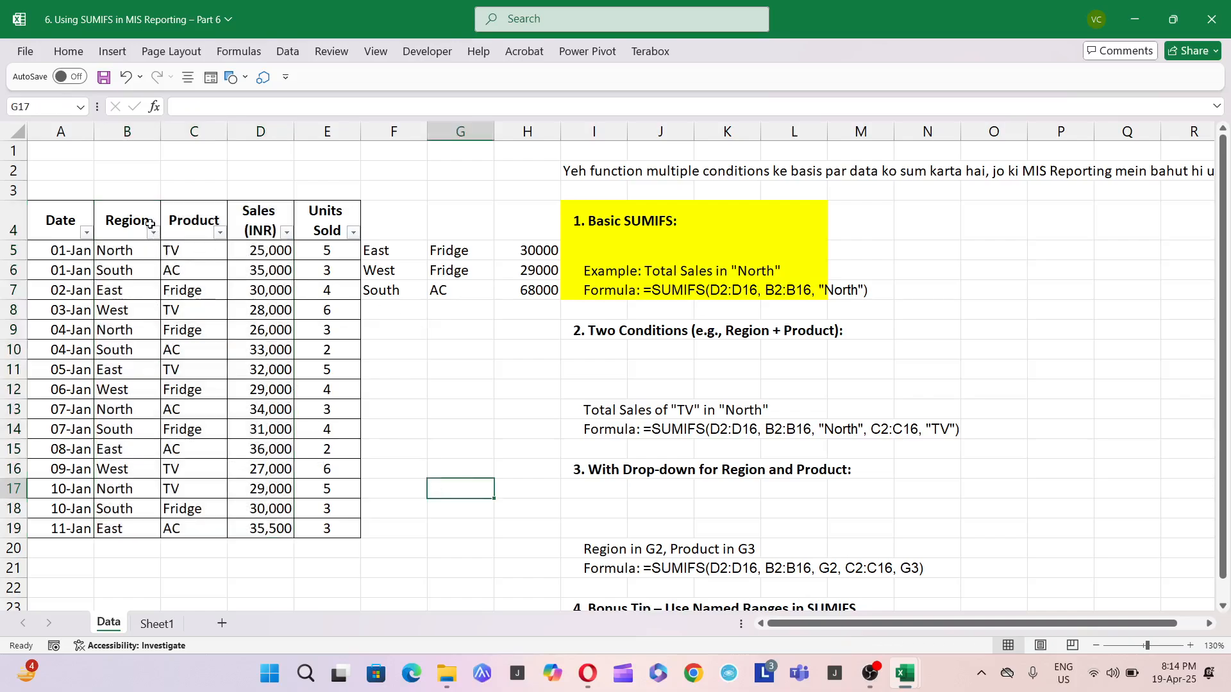
# - Try starting a SUMIFS formula in G14 with the named range Regionrange as its sum range
pyautogui.moveTo(147, 221); pyautogui.dragTo(350, 530)
pyautogui.click(528, 473)
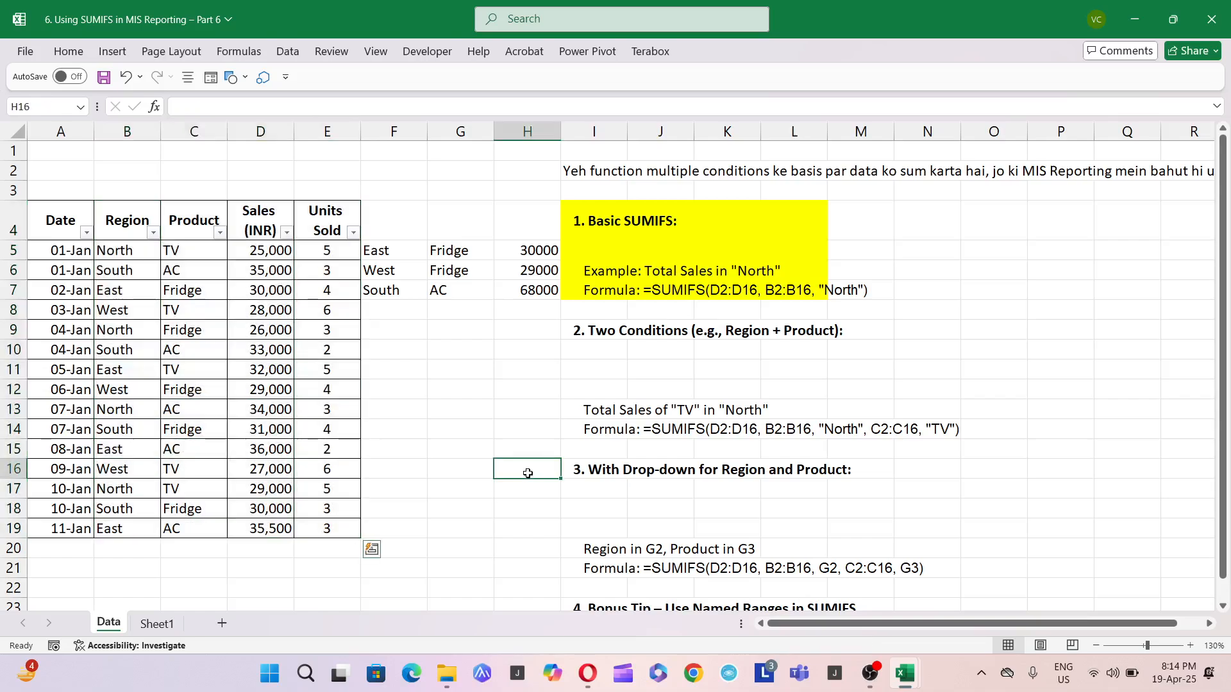
pyautogui.click(475, 435)
pyautogui.write('+sumif')
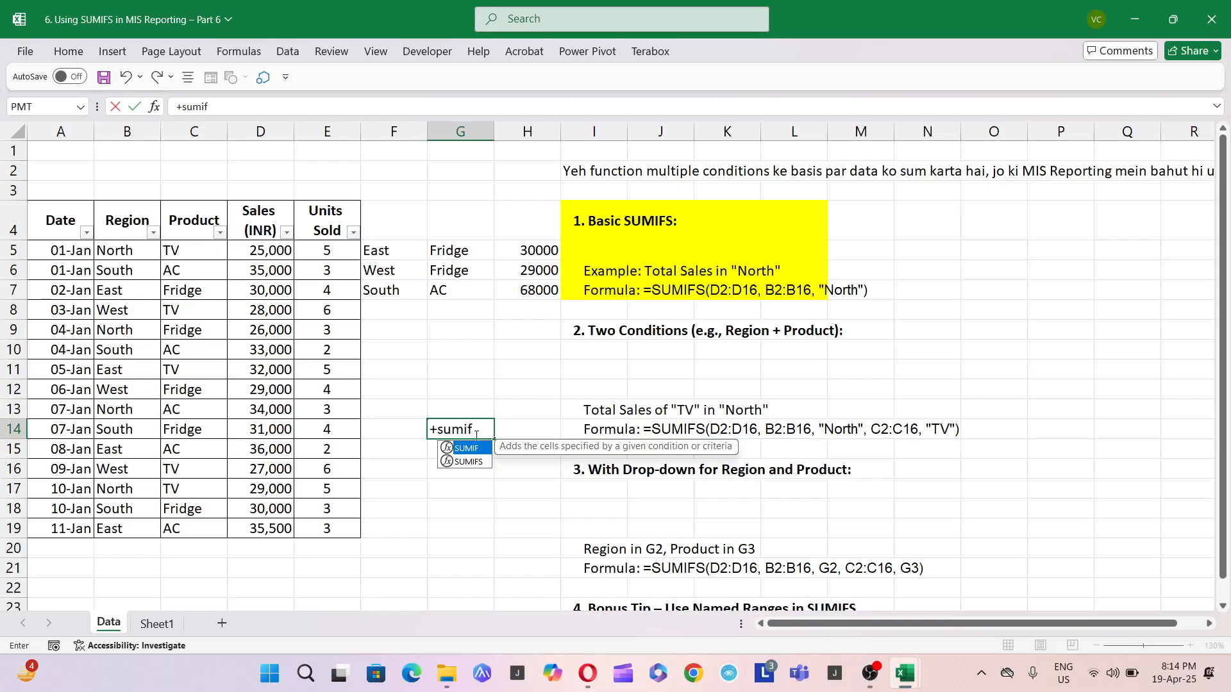
pyautogui.write('s(')
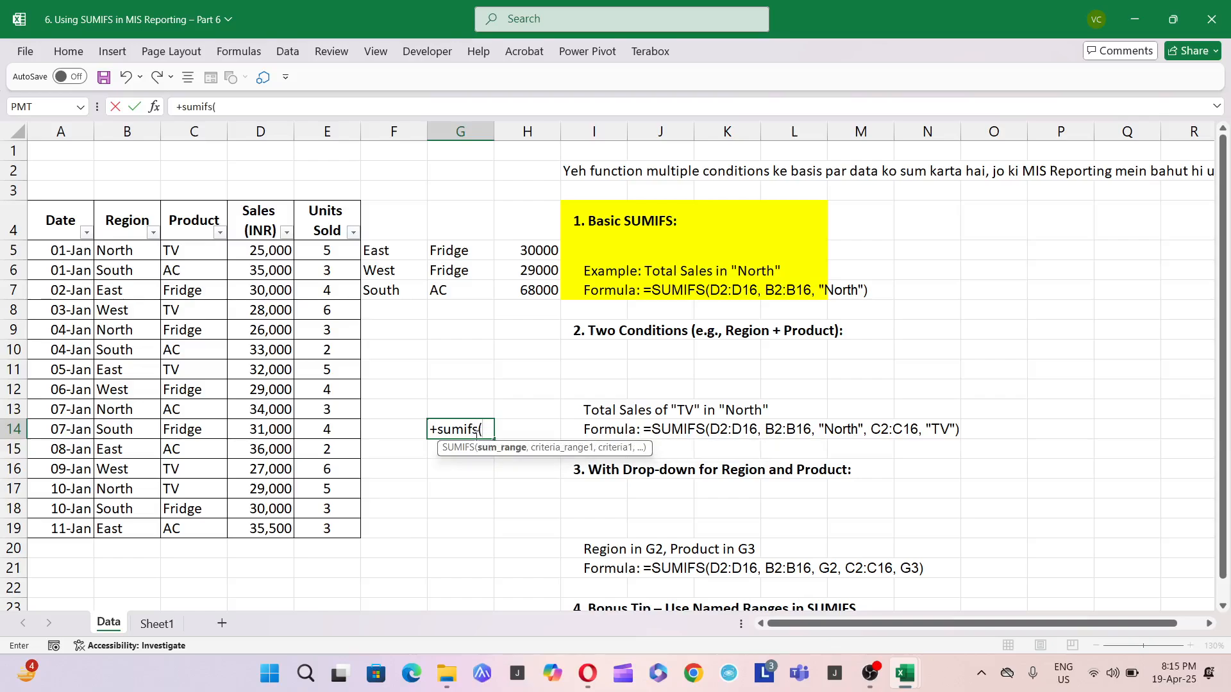
pyautogui.write('re')
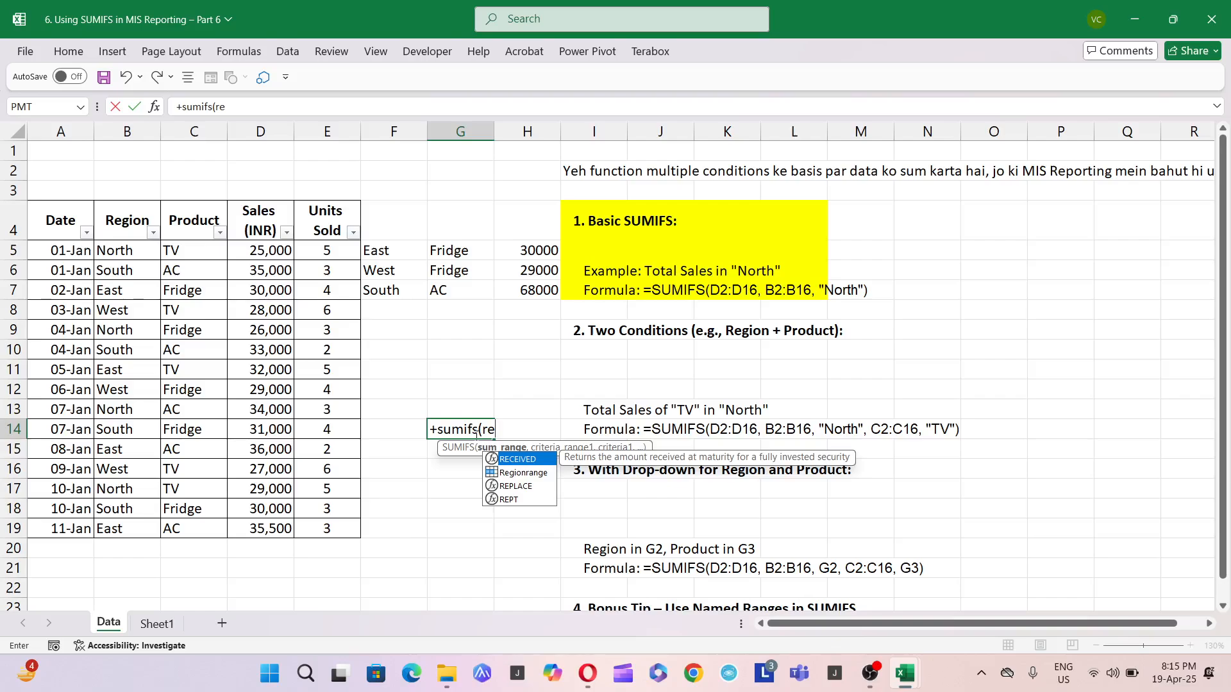
pyautogui.click(525, 475)
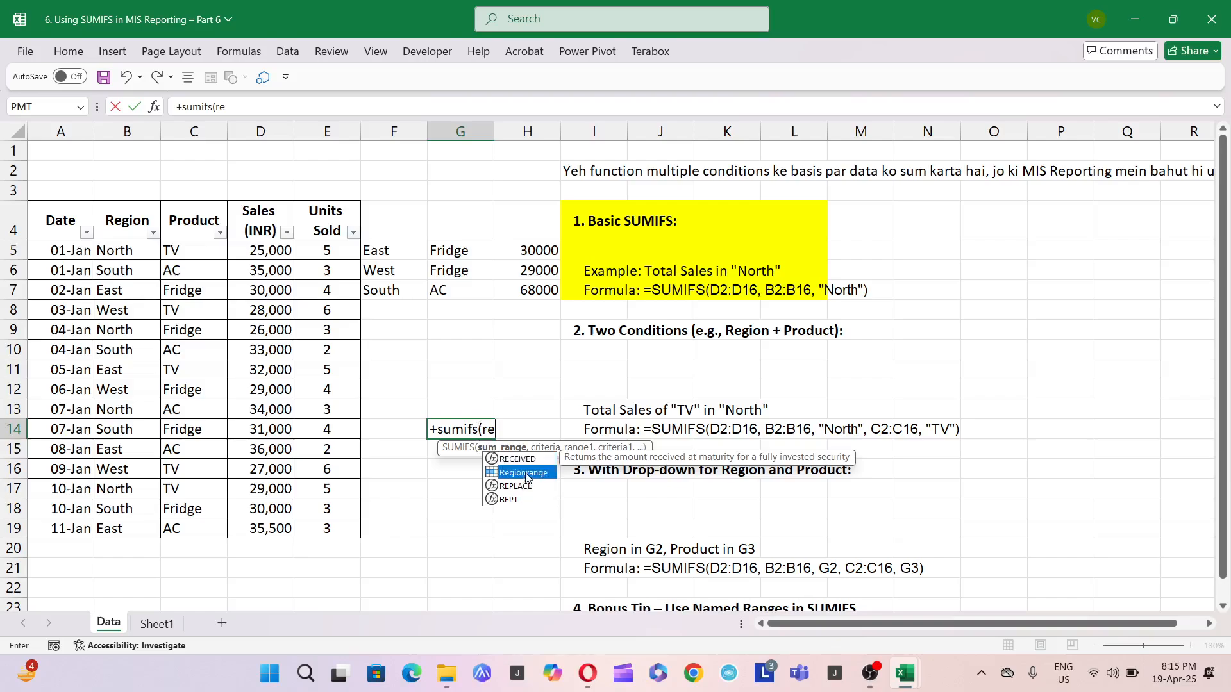
pyautogui.doubleClick(524, 473)
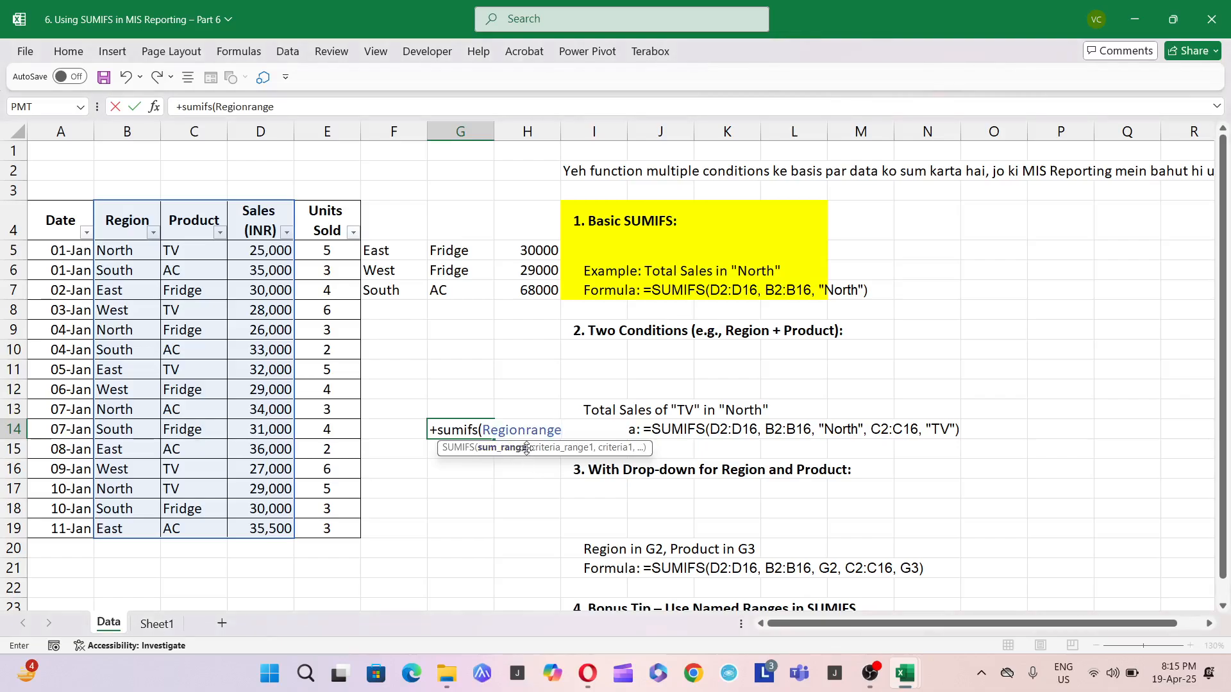
pyautogui.press('Escape')
pyautogui.click(527, 369)
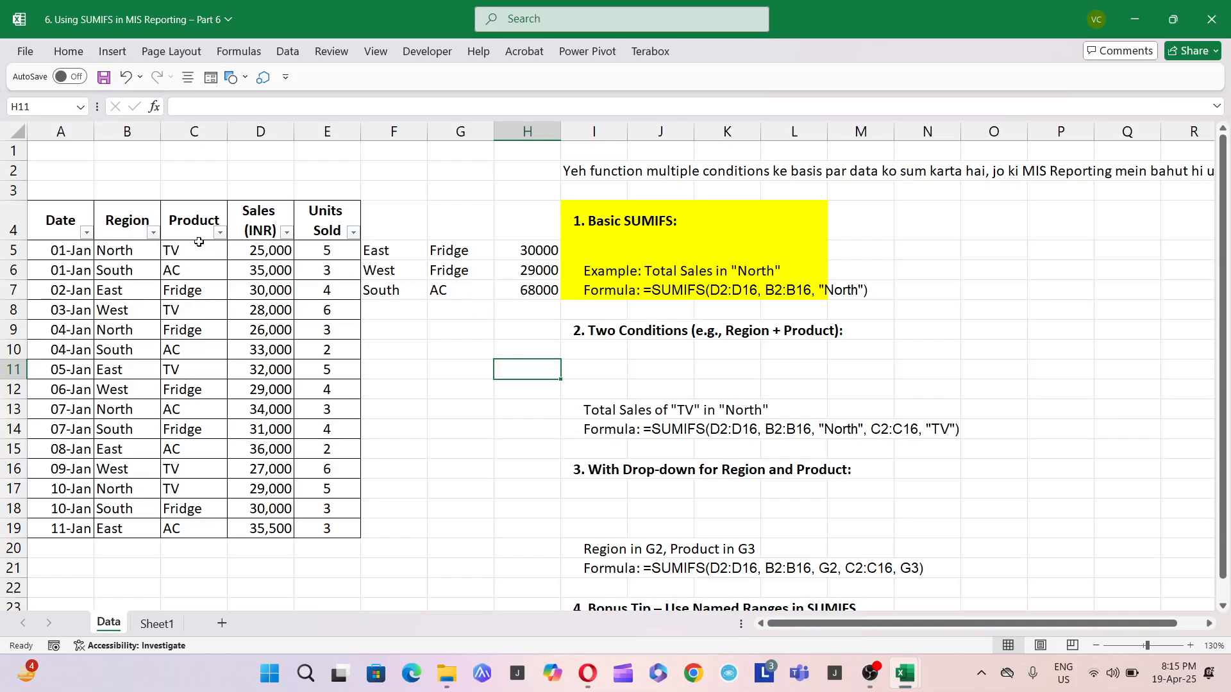
# - Review the sales values in D5:D19, the regions in B5:B19 and the products in C5:C19 as candidate SUMIFS ranges
pyautogui.moveTo(255, 255); pyautogui.dragTo(285, 529)
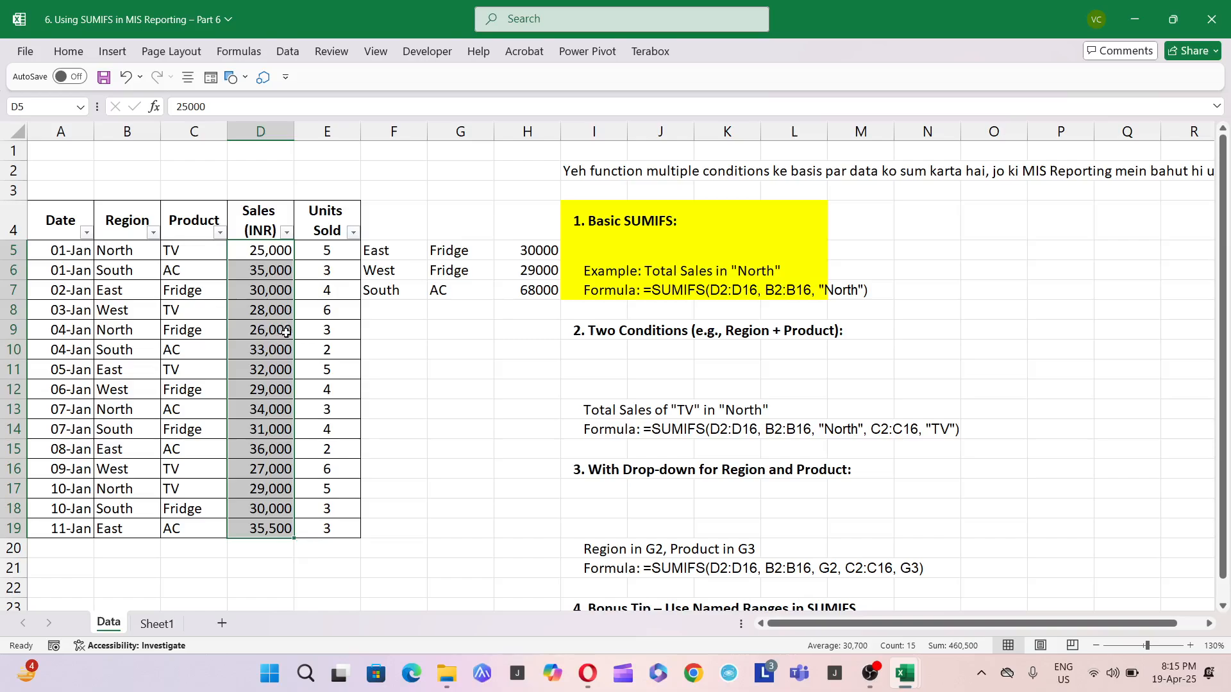
pyautogui.moveTo(115, 255); pyautogui.dragTo(127, 533)
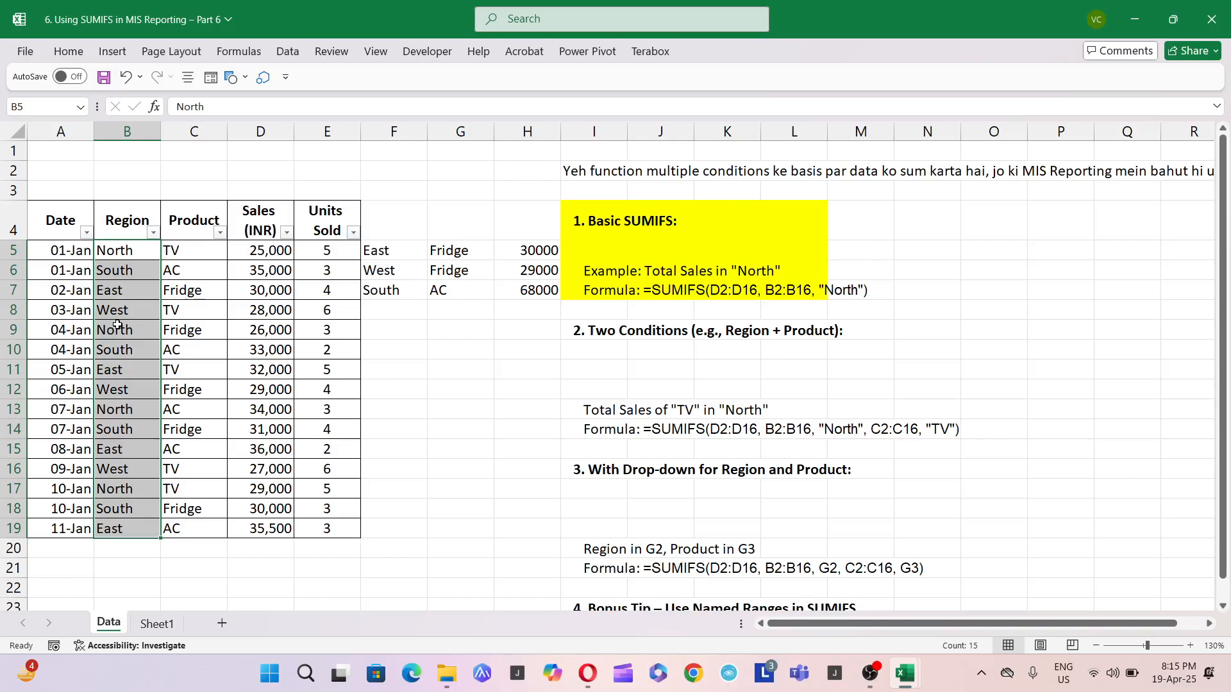
pyautogui.click(184, 236)
pyautogui.moveTo(183, 250); pyautogui.dragTo(190, 532)
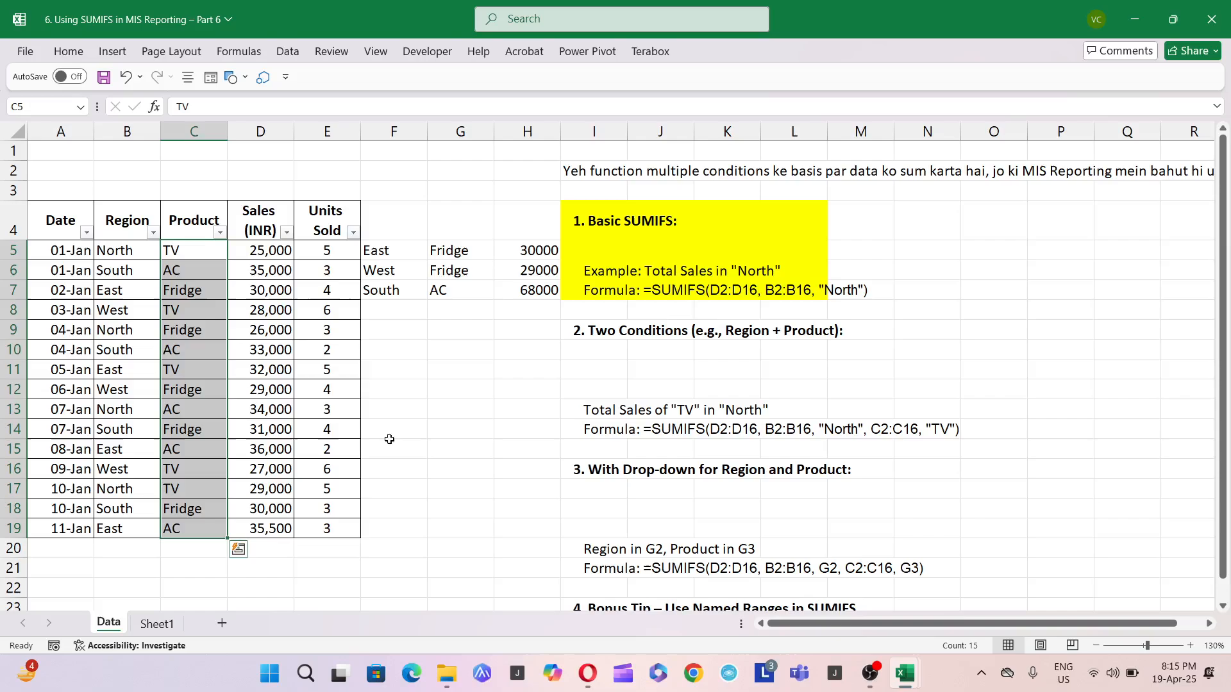
pyautogui.click(518, 410)
pyautogui.moveTo(173, 259); pyautogui.dragTo(177, 470)
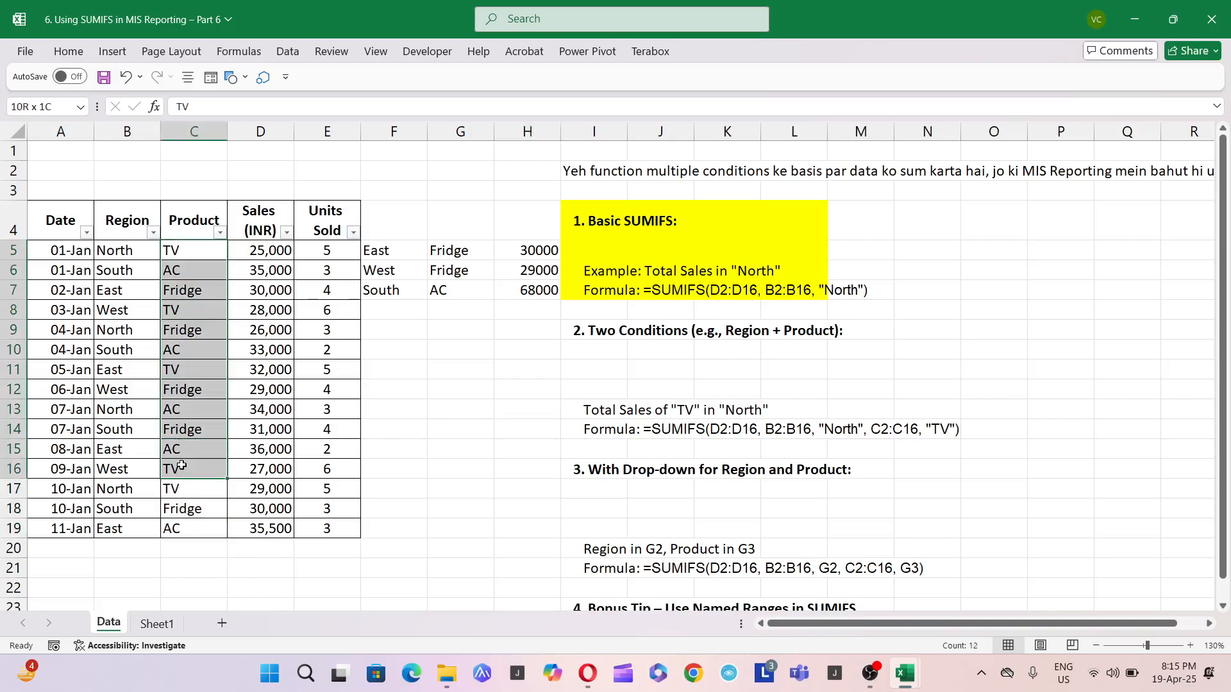
pyautogui.click(442, 429)
pyautogui.write('+')
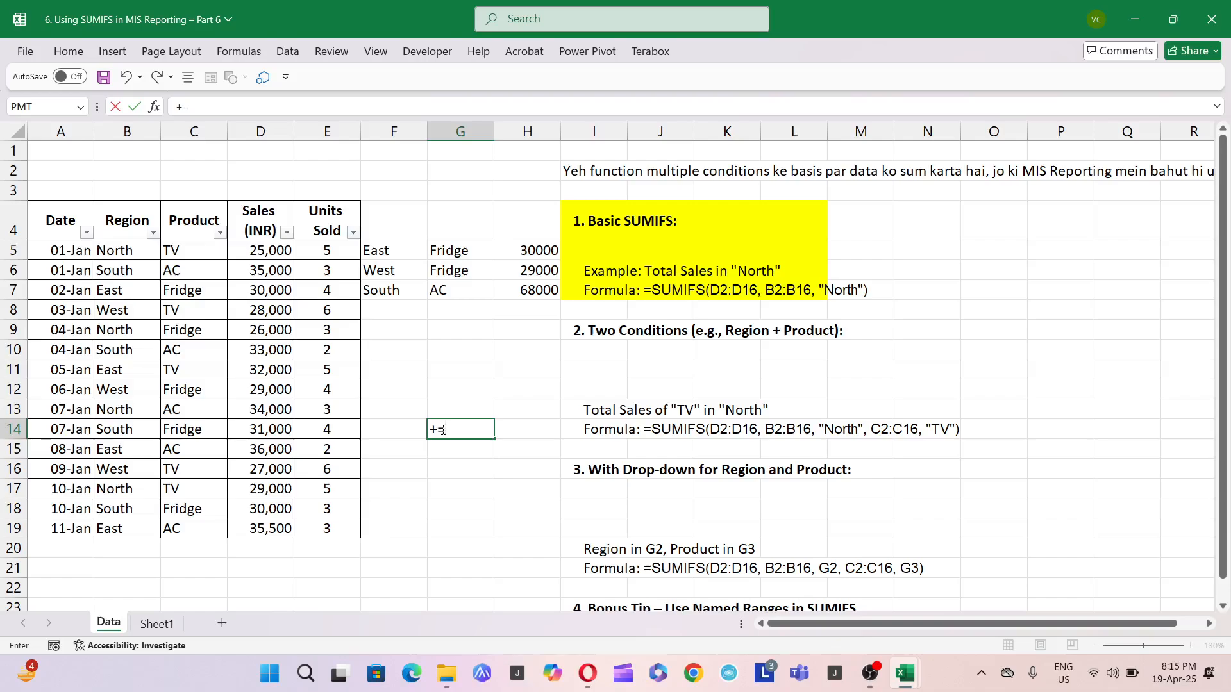
pyautogui.write('=')
pyautogui.press('Escape')
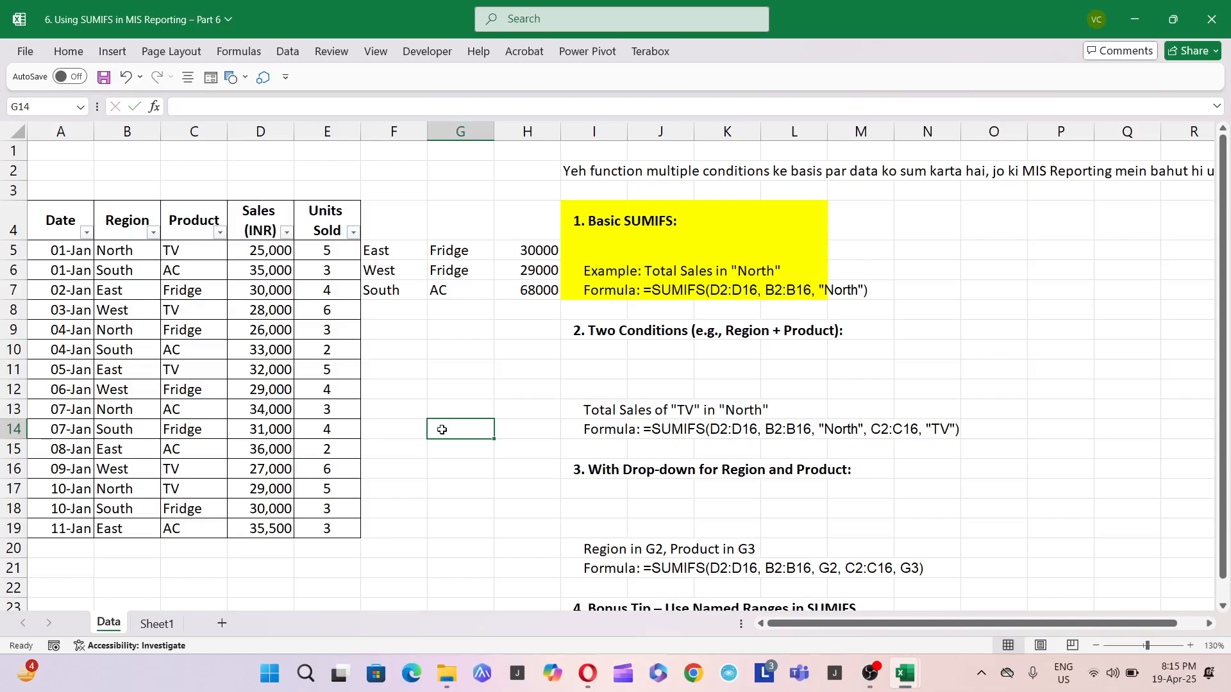
pyautogui.write('=')
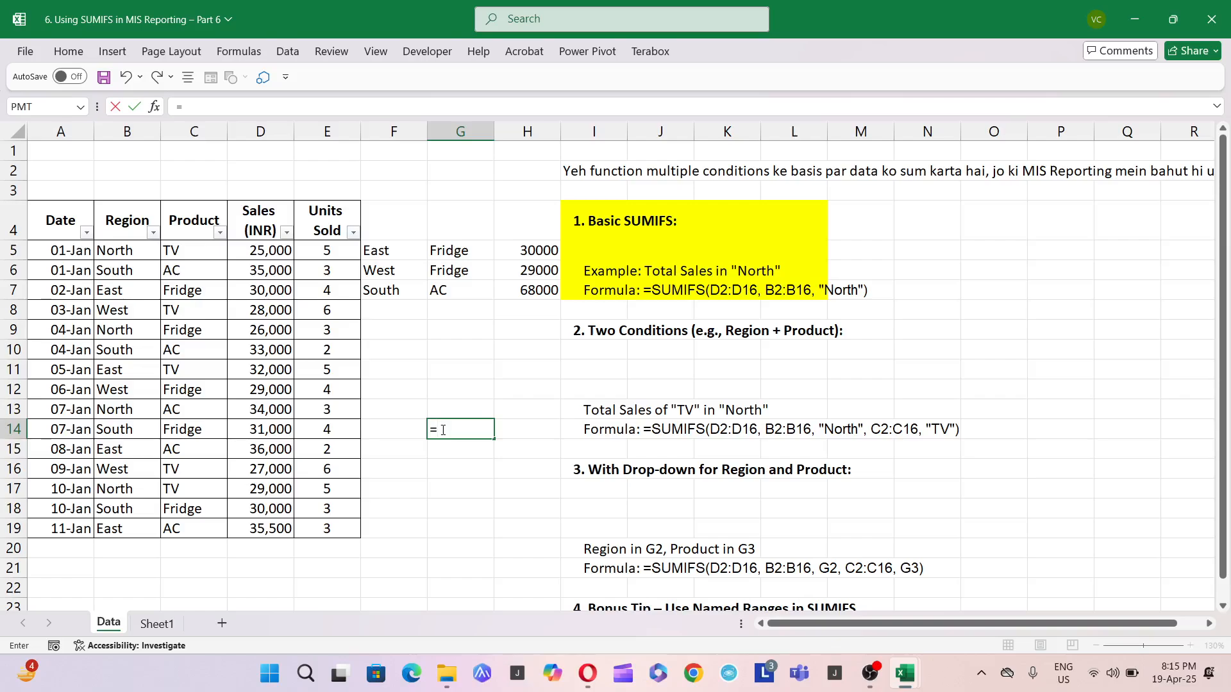
pyautogui.write('sum')
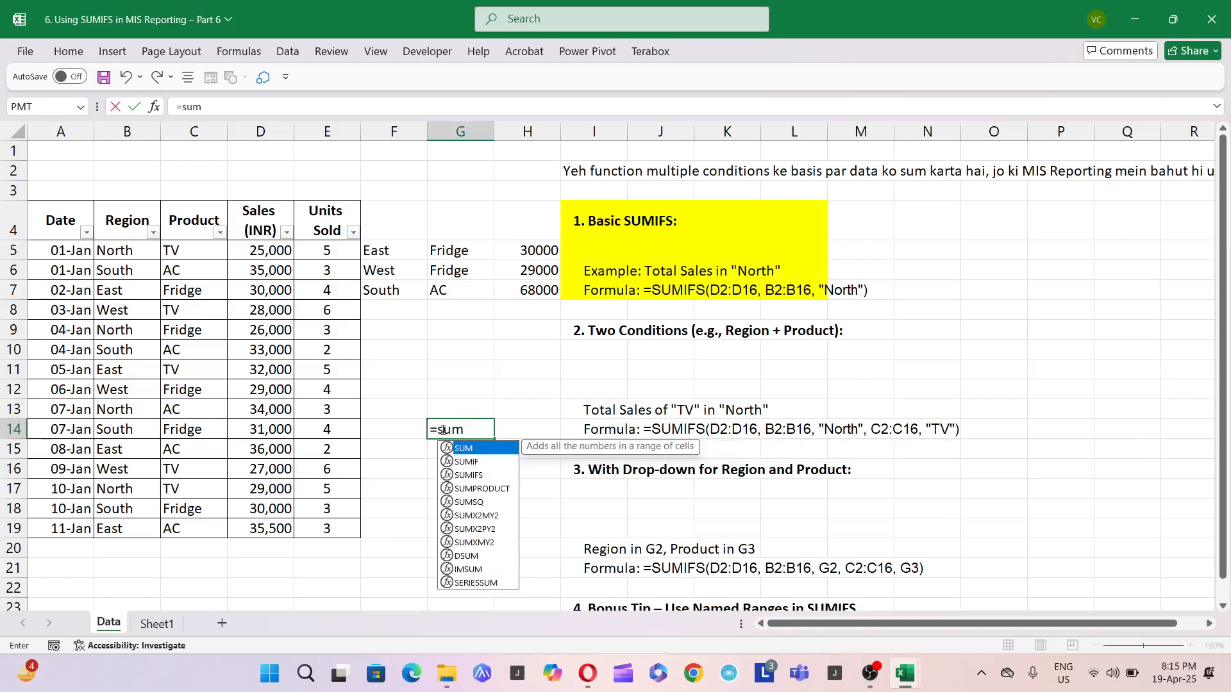
pyautogui.write('ra')
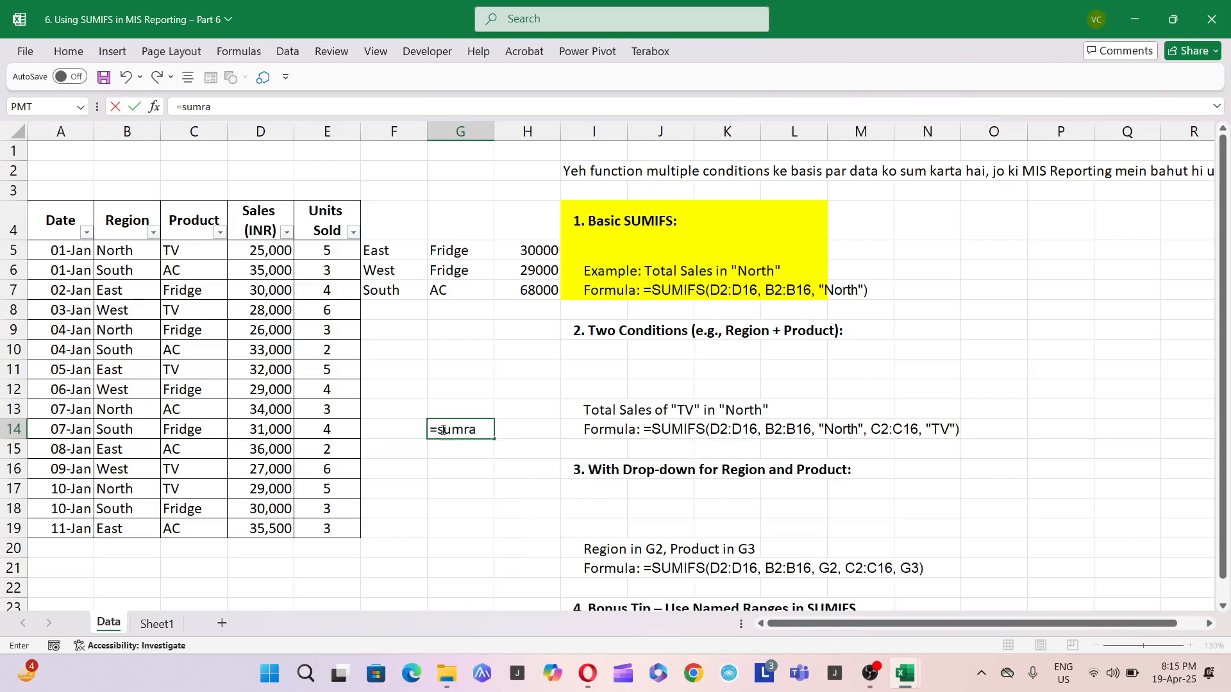
pyautogui.press('Escape')
# - Define the workbook-scoped name sumrange for the sales values in D5:D19
pyautogui.moveTo(279, 248); pyautogui.dragTo(272, 529)
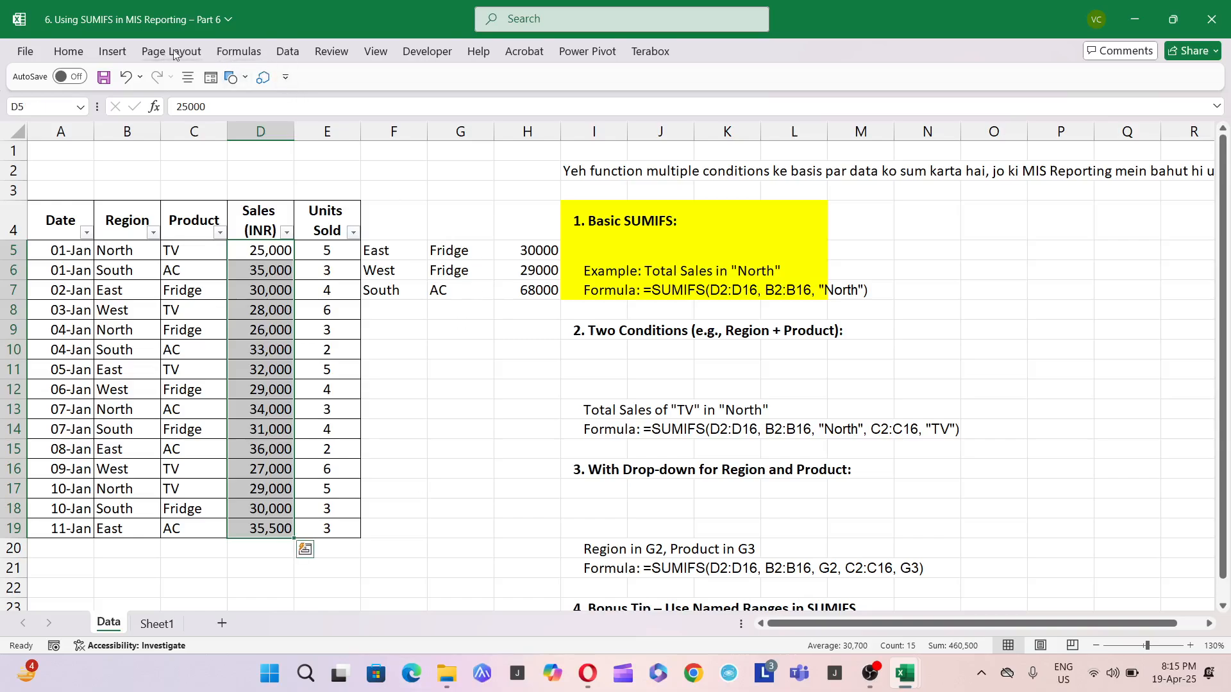
pyautogui.click(239, 53)
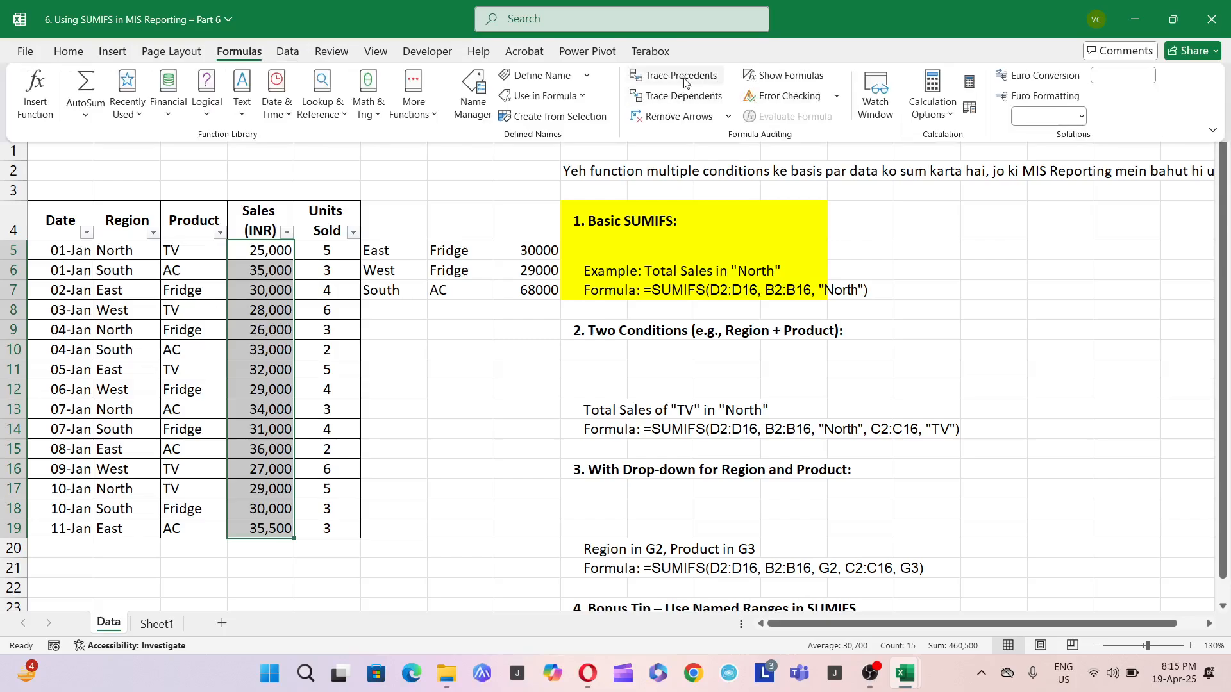
pyautogui.click(586, 76)
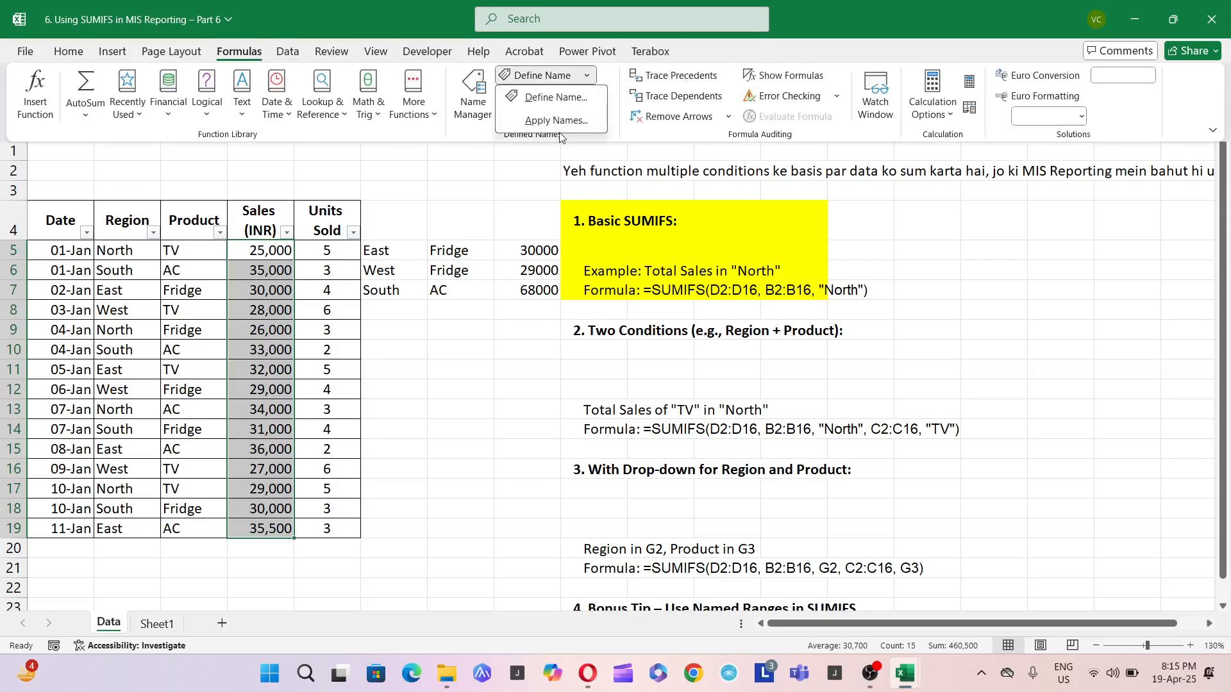
pyautogui.click(555, 97)
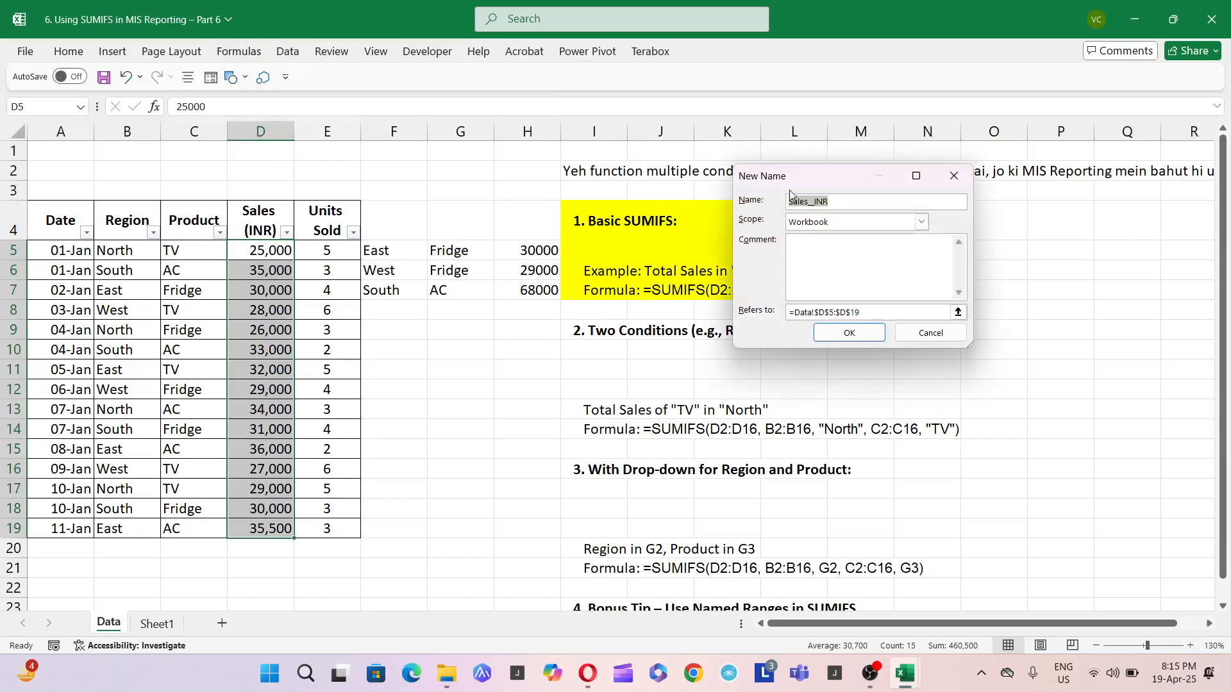
pyautogui.write('sumrange')
pyautogui.press('Return')
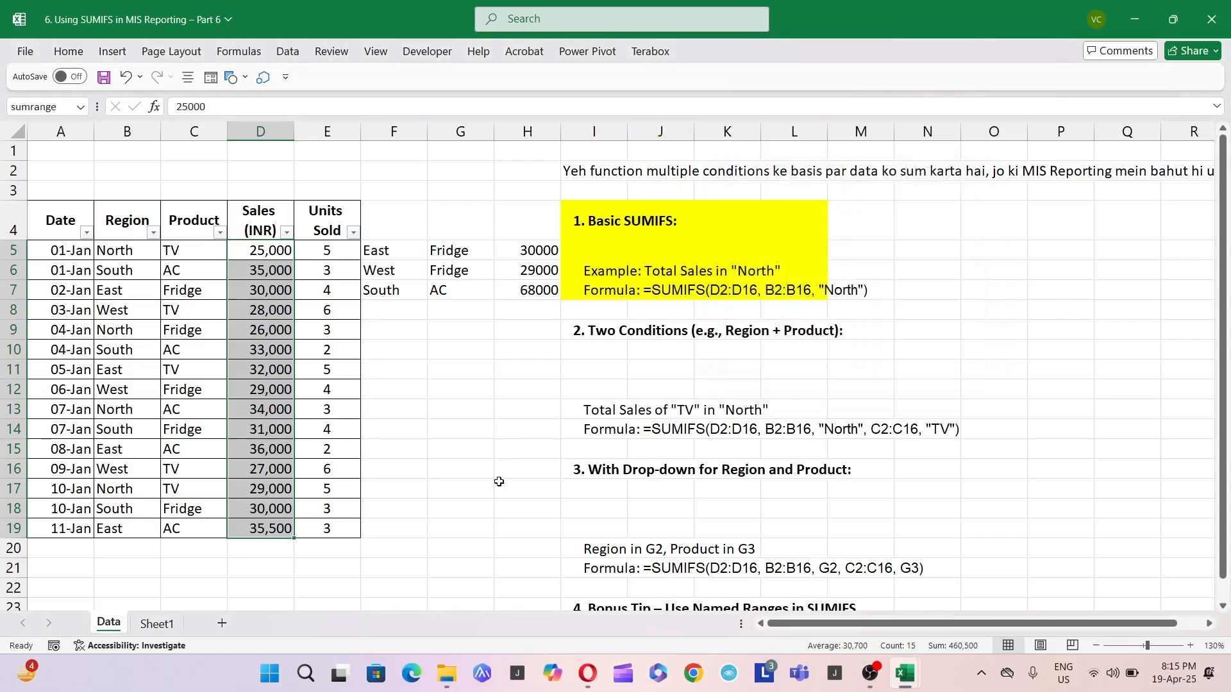
# - Test the named range by entering a SUM formula in G18 with sumrange as its argument
pyautogui.click(478, 502)
pyautogui.write('+s')
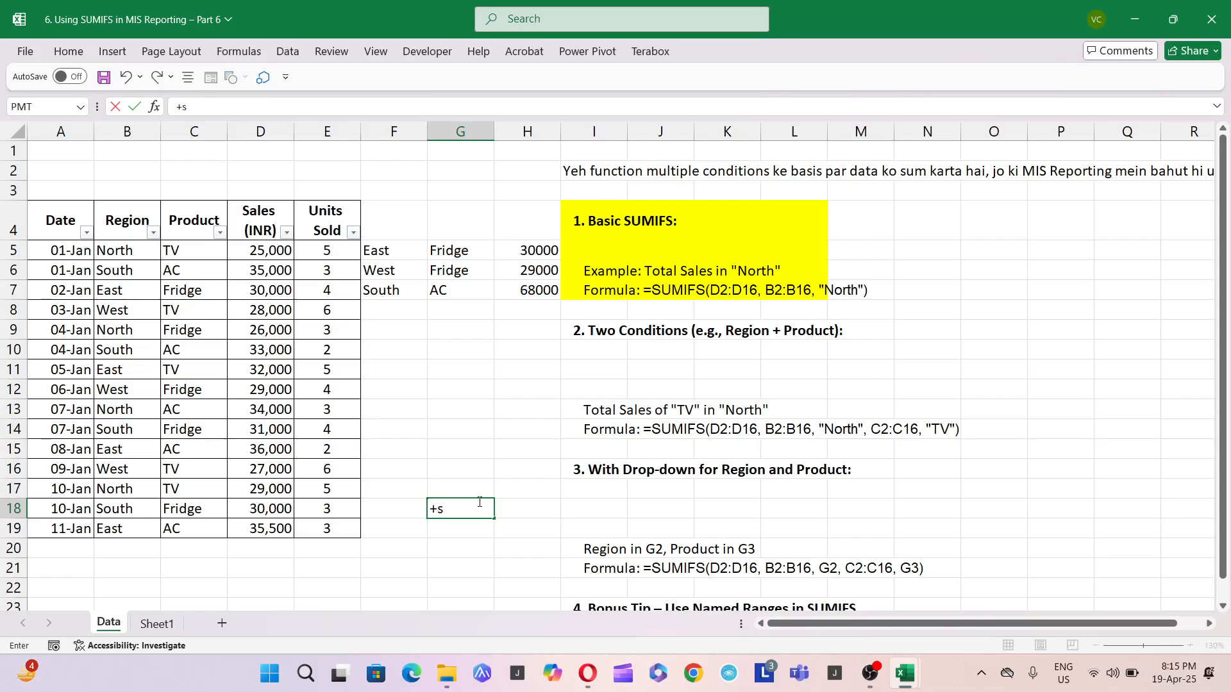
pyautogui.write('um')
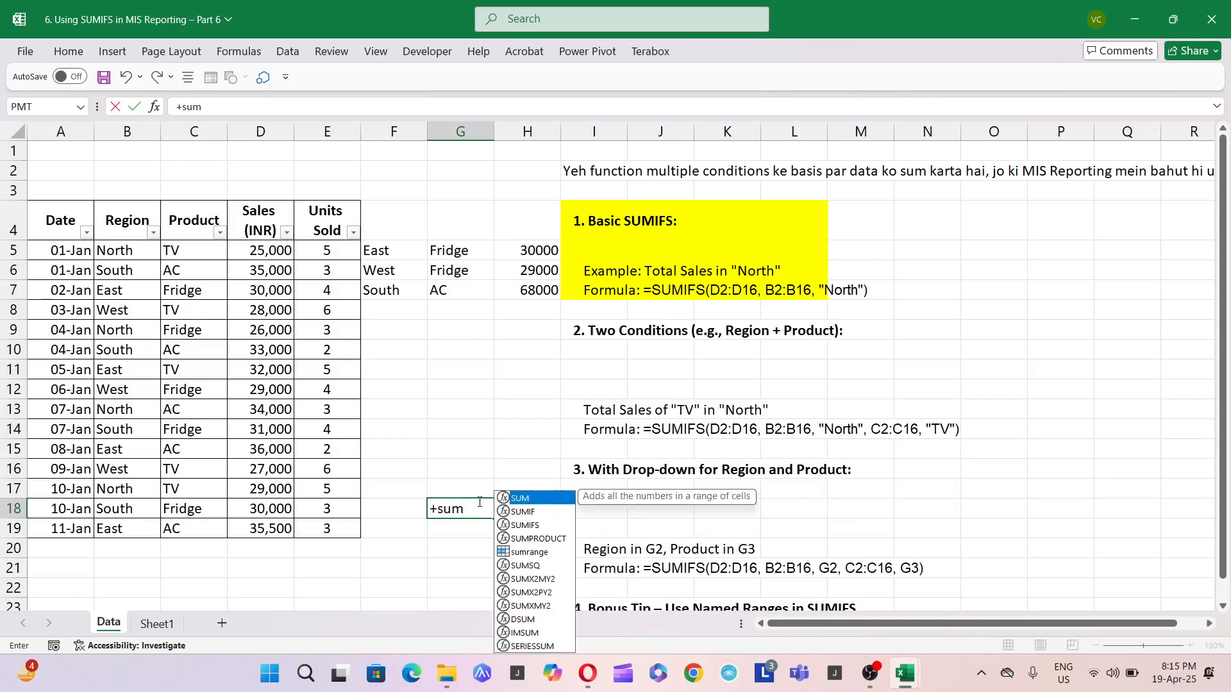
pyautogui.write('(')
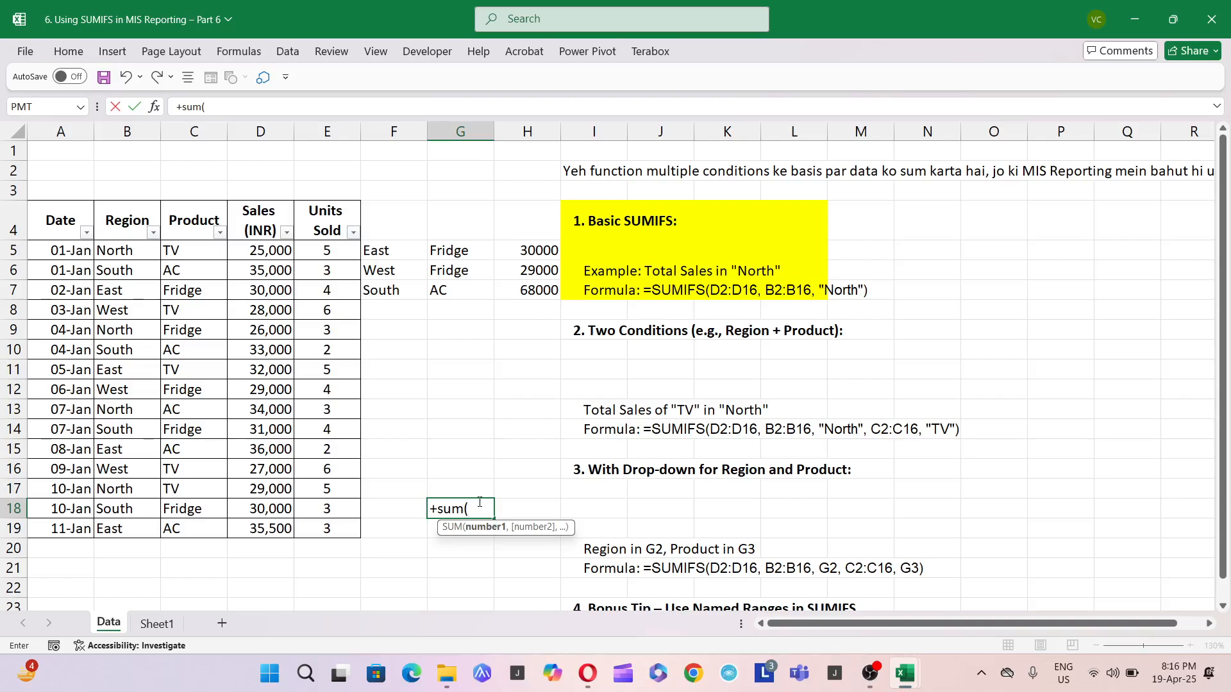
pyautogui.write('sumra')
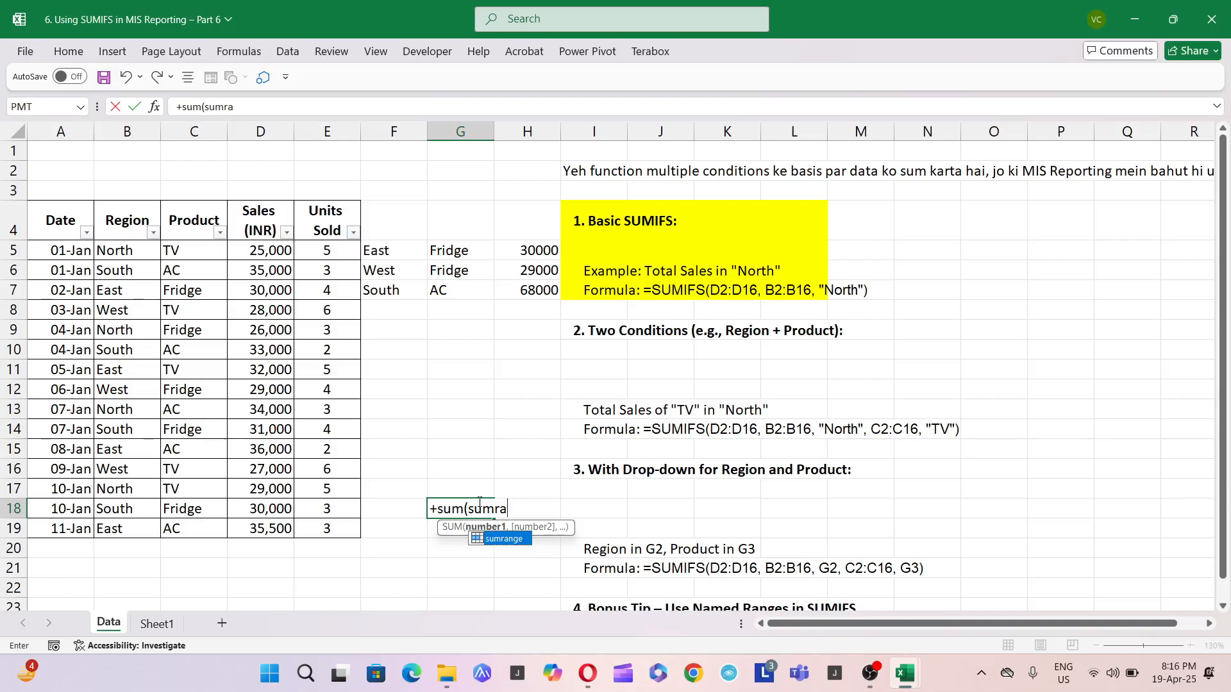
pyautogui.press('BackSpace')
pyautogui.doubleClick(502, 539)
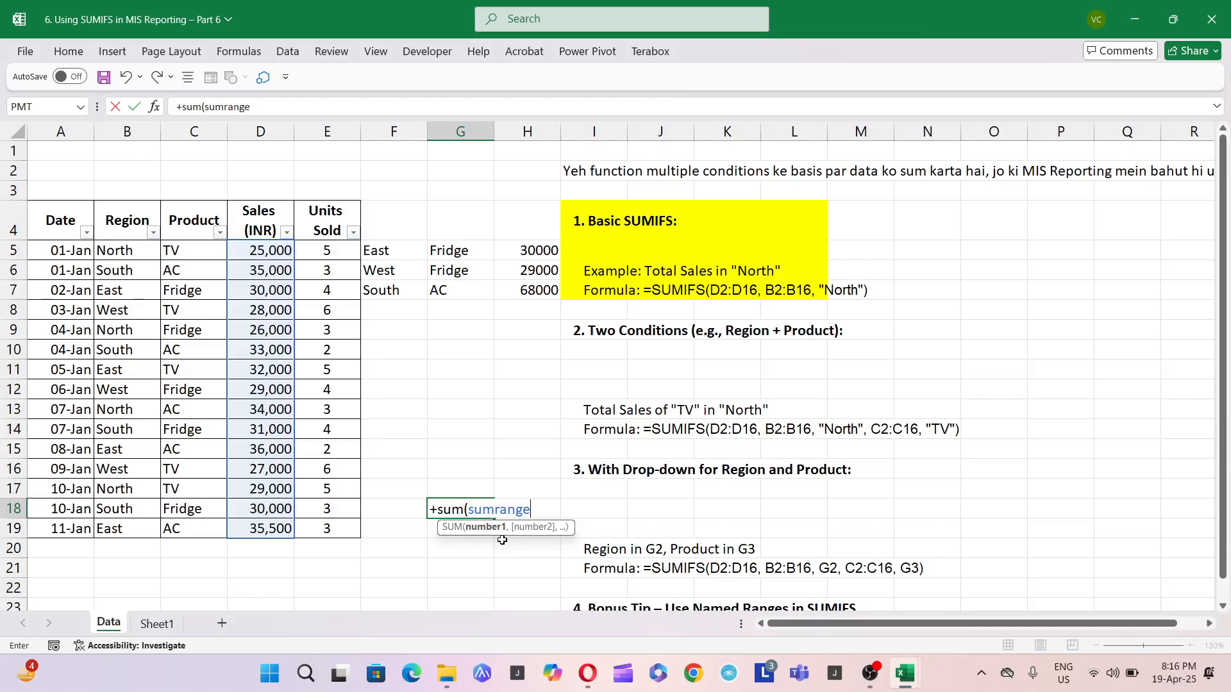
pyautogui.press('Return')
pyautogui.press('Up')
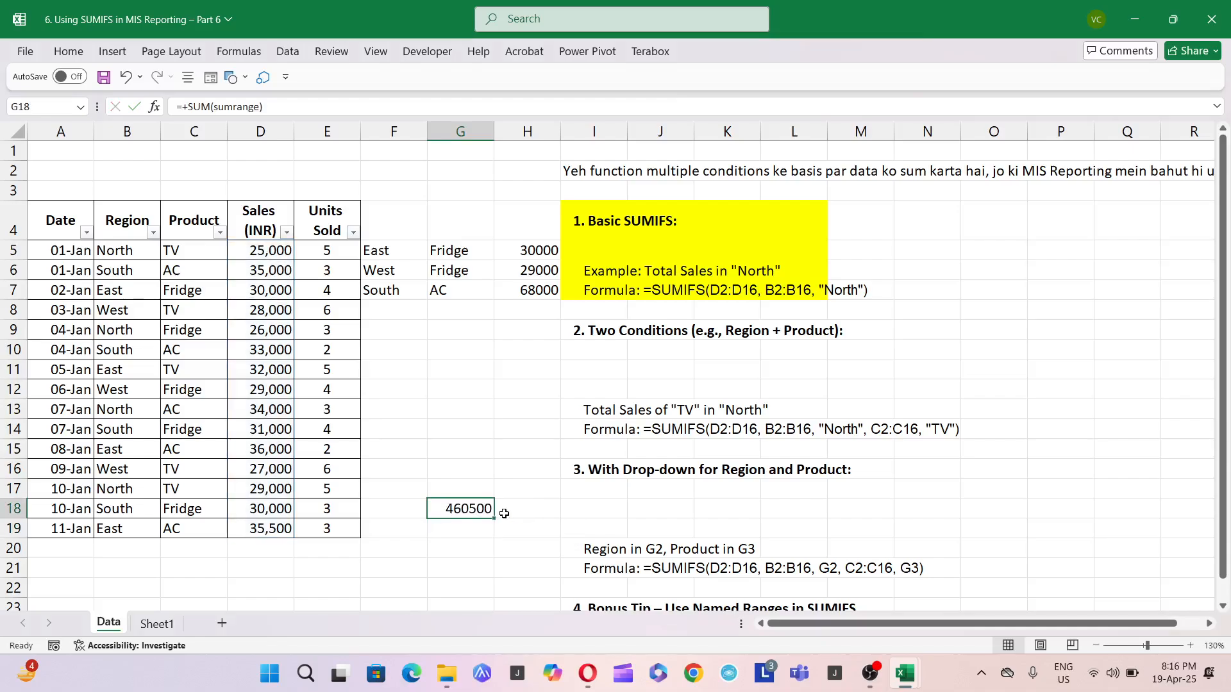
# - Select the sales values in D5:D19 to check their sum against the total in G18
pyautogui.press('Left')
pyautogui.press('Left')
pyautogui.press('Left')
pyautogui.press('Down')
pyautogui.hotkey('ctrl', 'shift', 'Up')
pyautogui.hotkey('shift', 'Down')
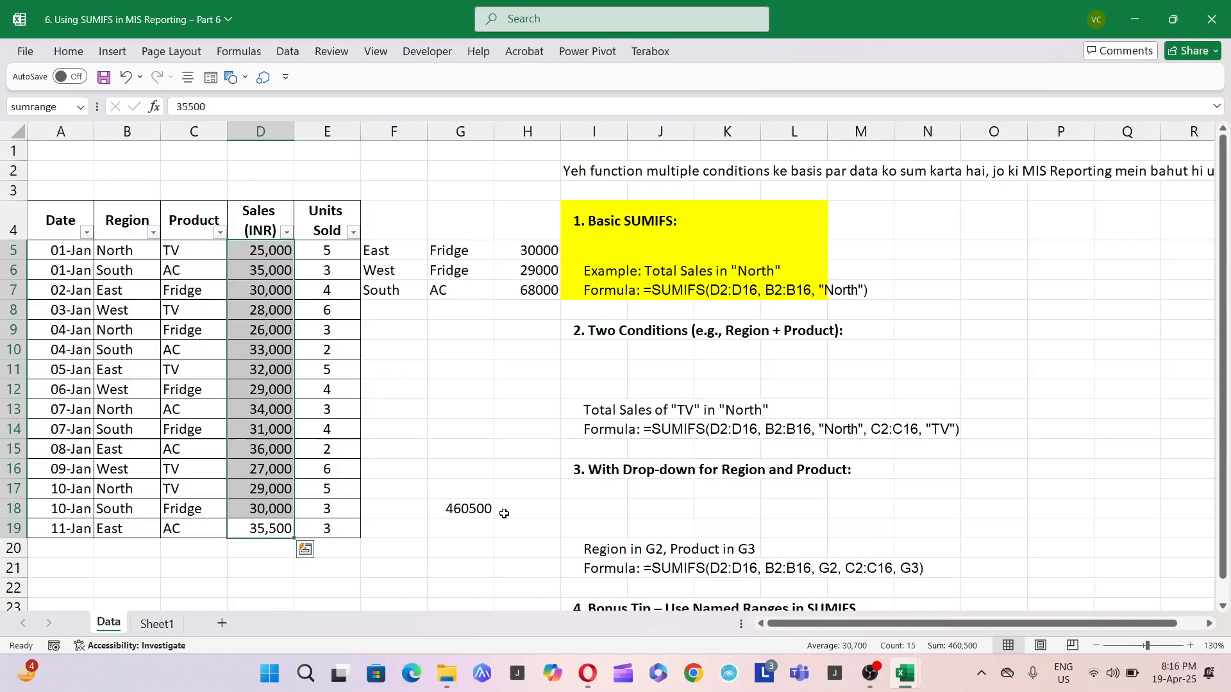
# - Clear the test SUM formula from G18
pyautogui.press('Right')
pyautogui.press('Right')
pyautogui.press('Right')
pyautogui.press('Up')
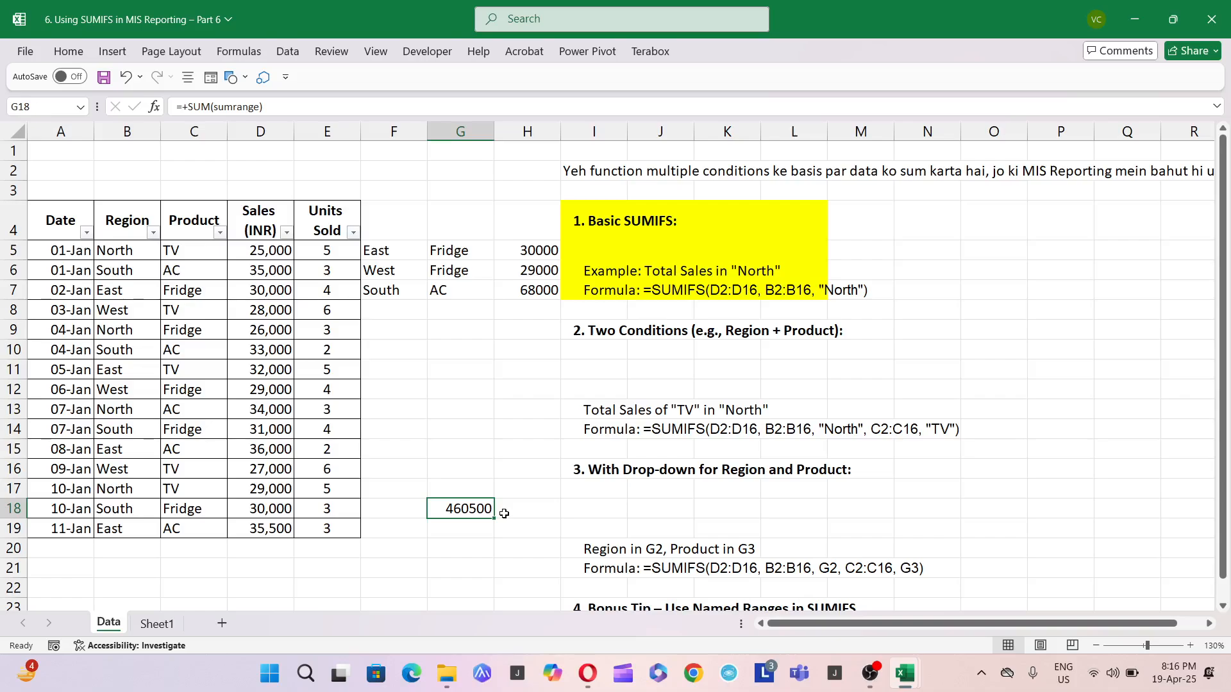
pyautogui.press('Delete')
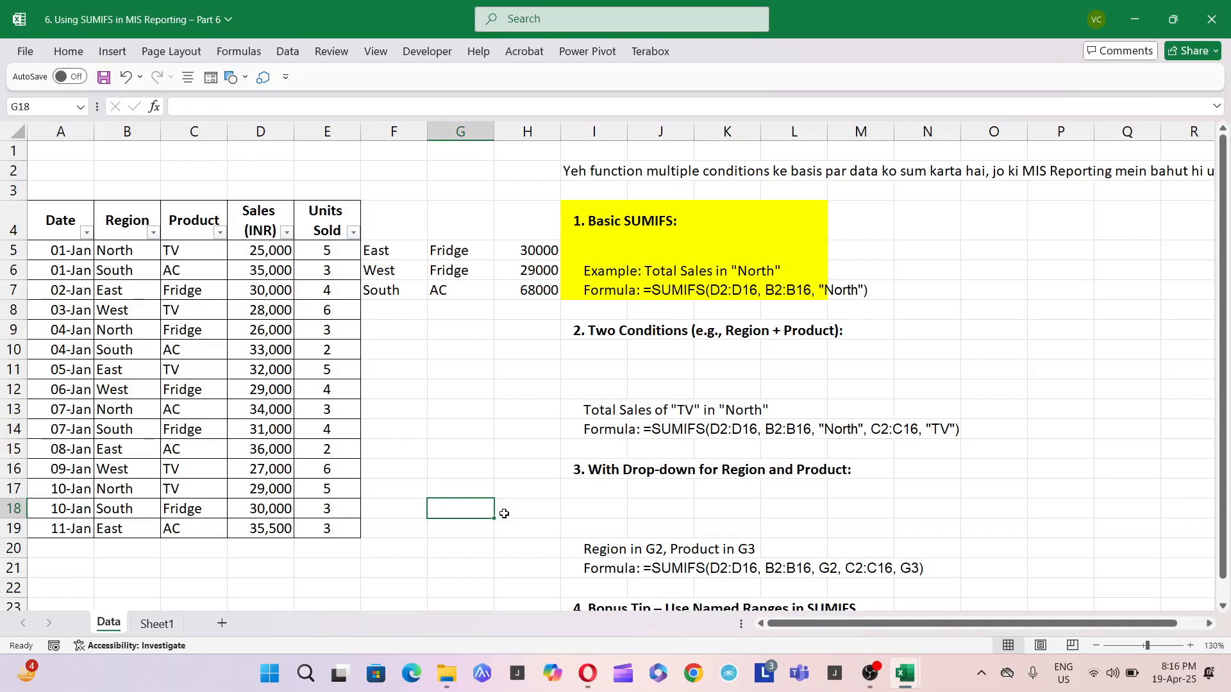
# - Review the worksheet notes on two-condition SUMIFS in I9:I14, drop-down criteria and the named-range bonus tip
pyautogui.scroll(-1, 695, 425)
pyautogui.scroll(1, 681, 319)
pyautogui.moveTo(594, 326); pyautogui.dragTo(685, 438)
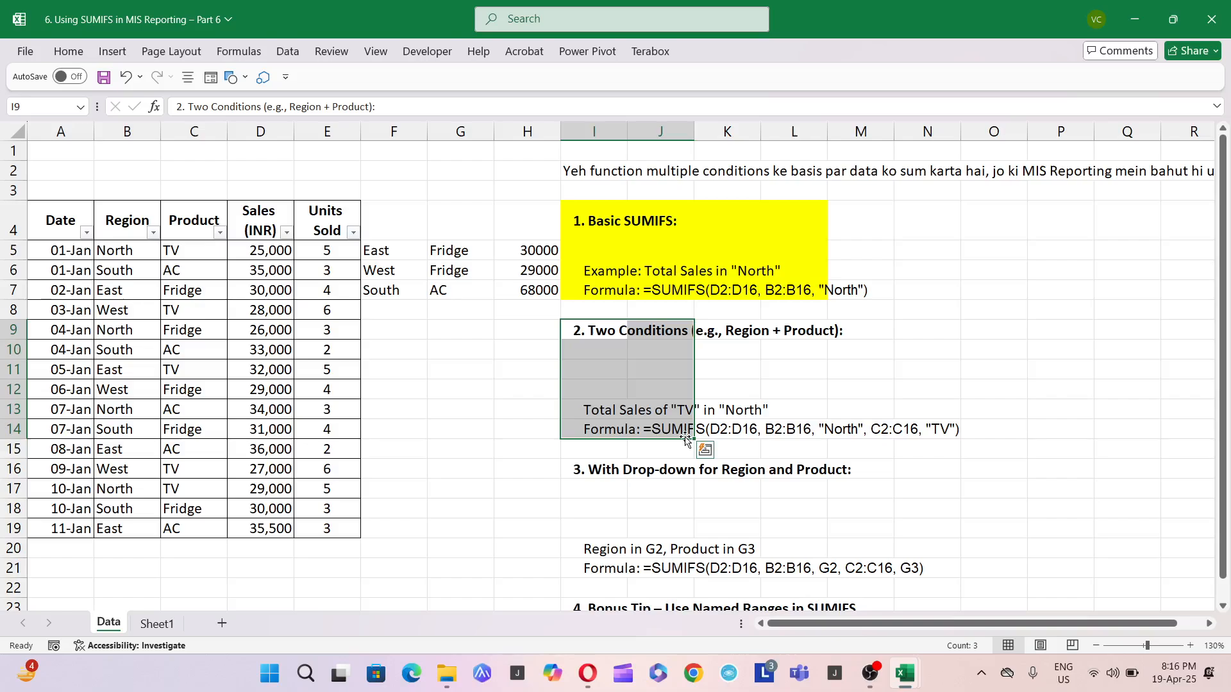
pyautogui.click(626, 415)
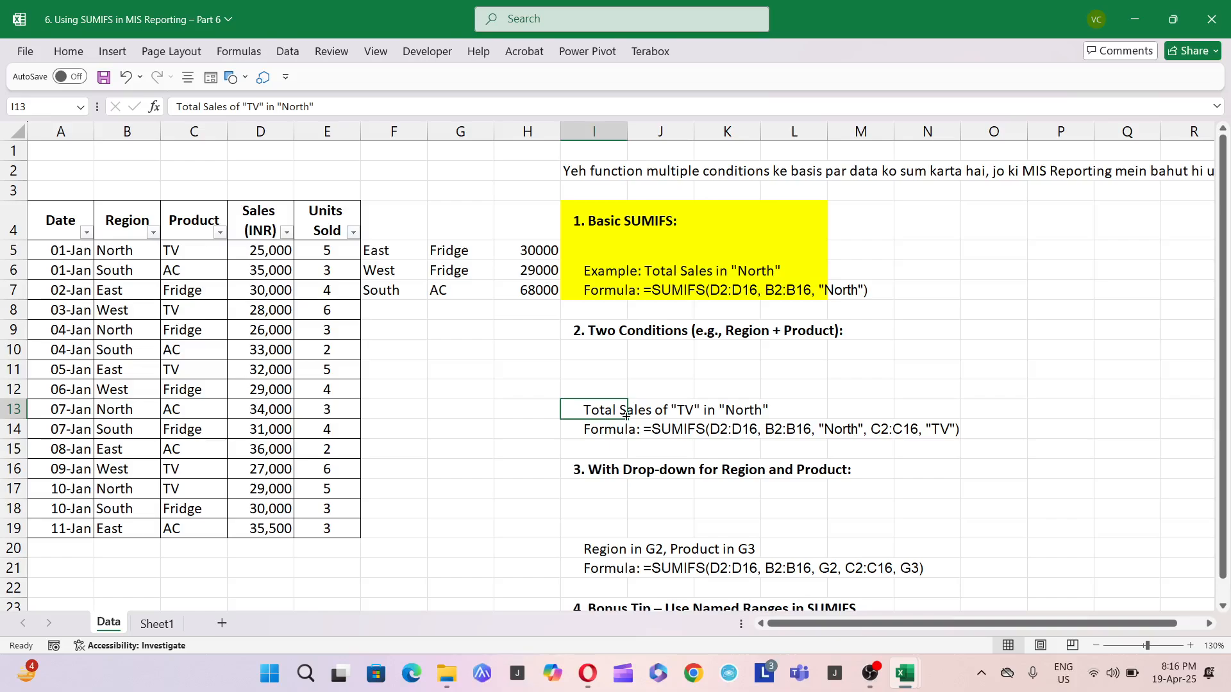
pyautogui.scroll(-3, 621, 399)
pyautogui.scroll(-1, 619, 400)
pyautogui.scroll(2, 619, 400)
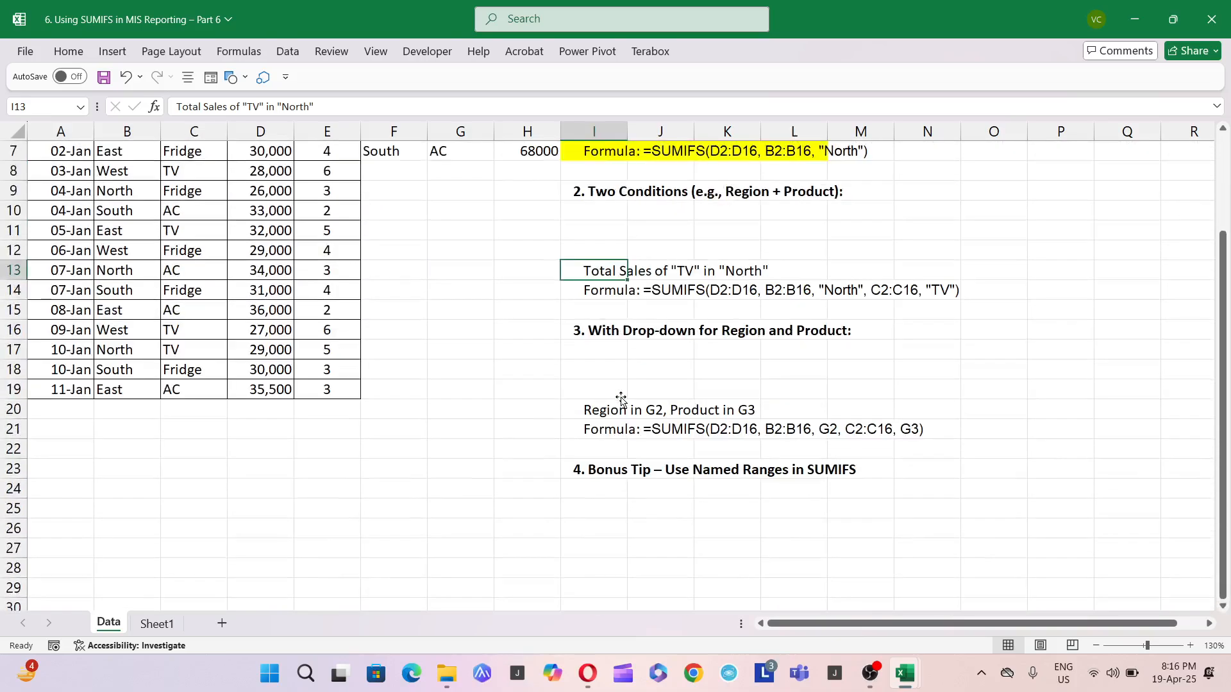
pyautogui.click(605, 193)
pyautogui.moveTo(612, 267); pyautogui.dragTo(617, 293)
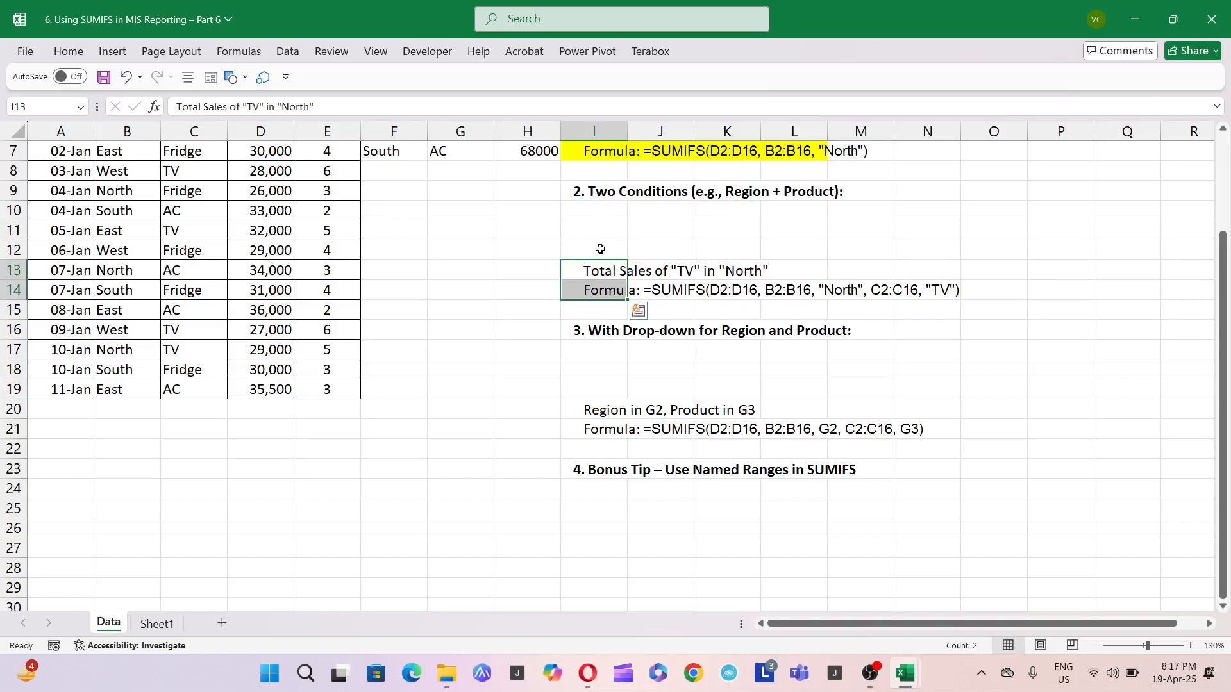
pyautogui.hotkey('alt', 'Tab')
pyautogui.click(1030, 495)
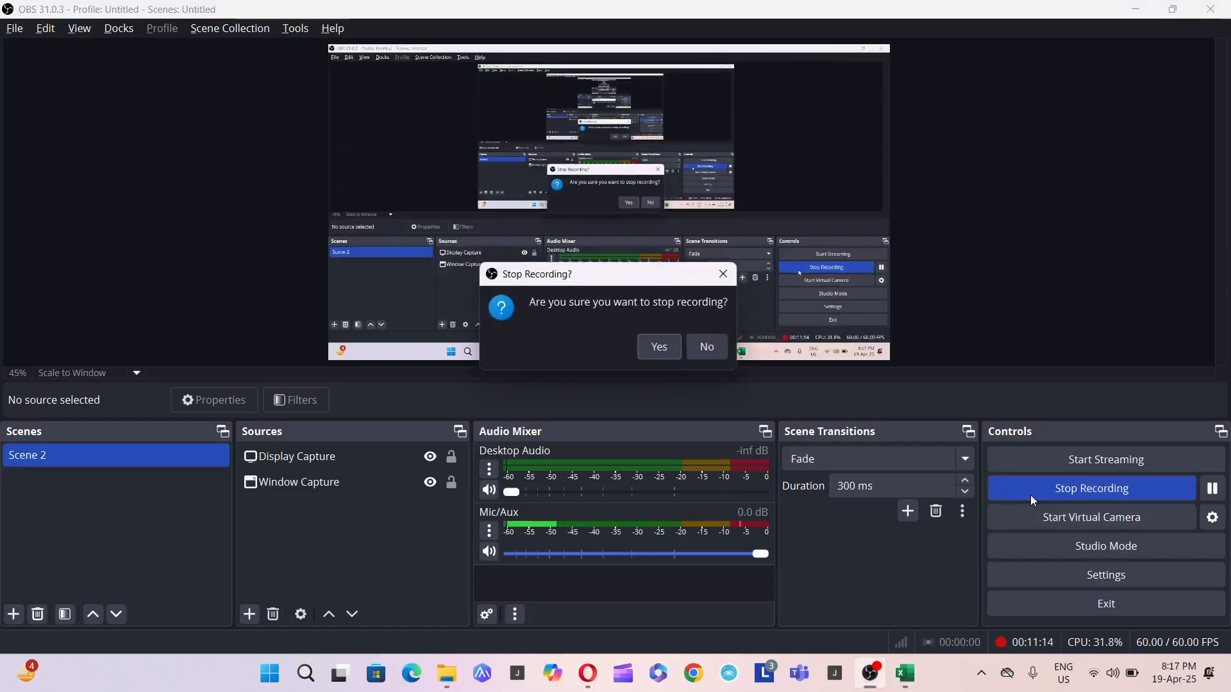